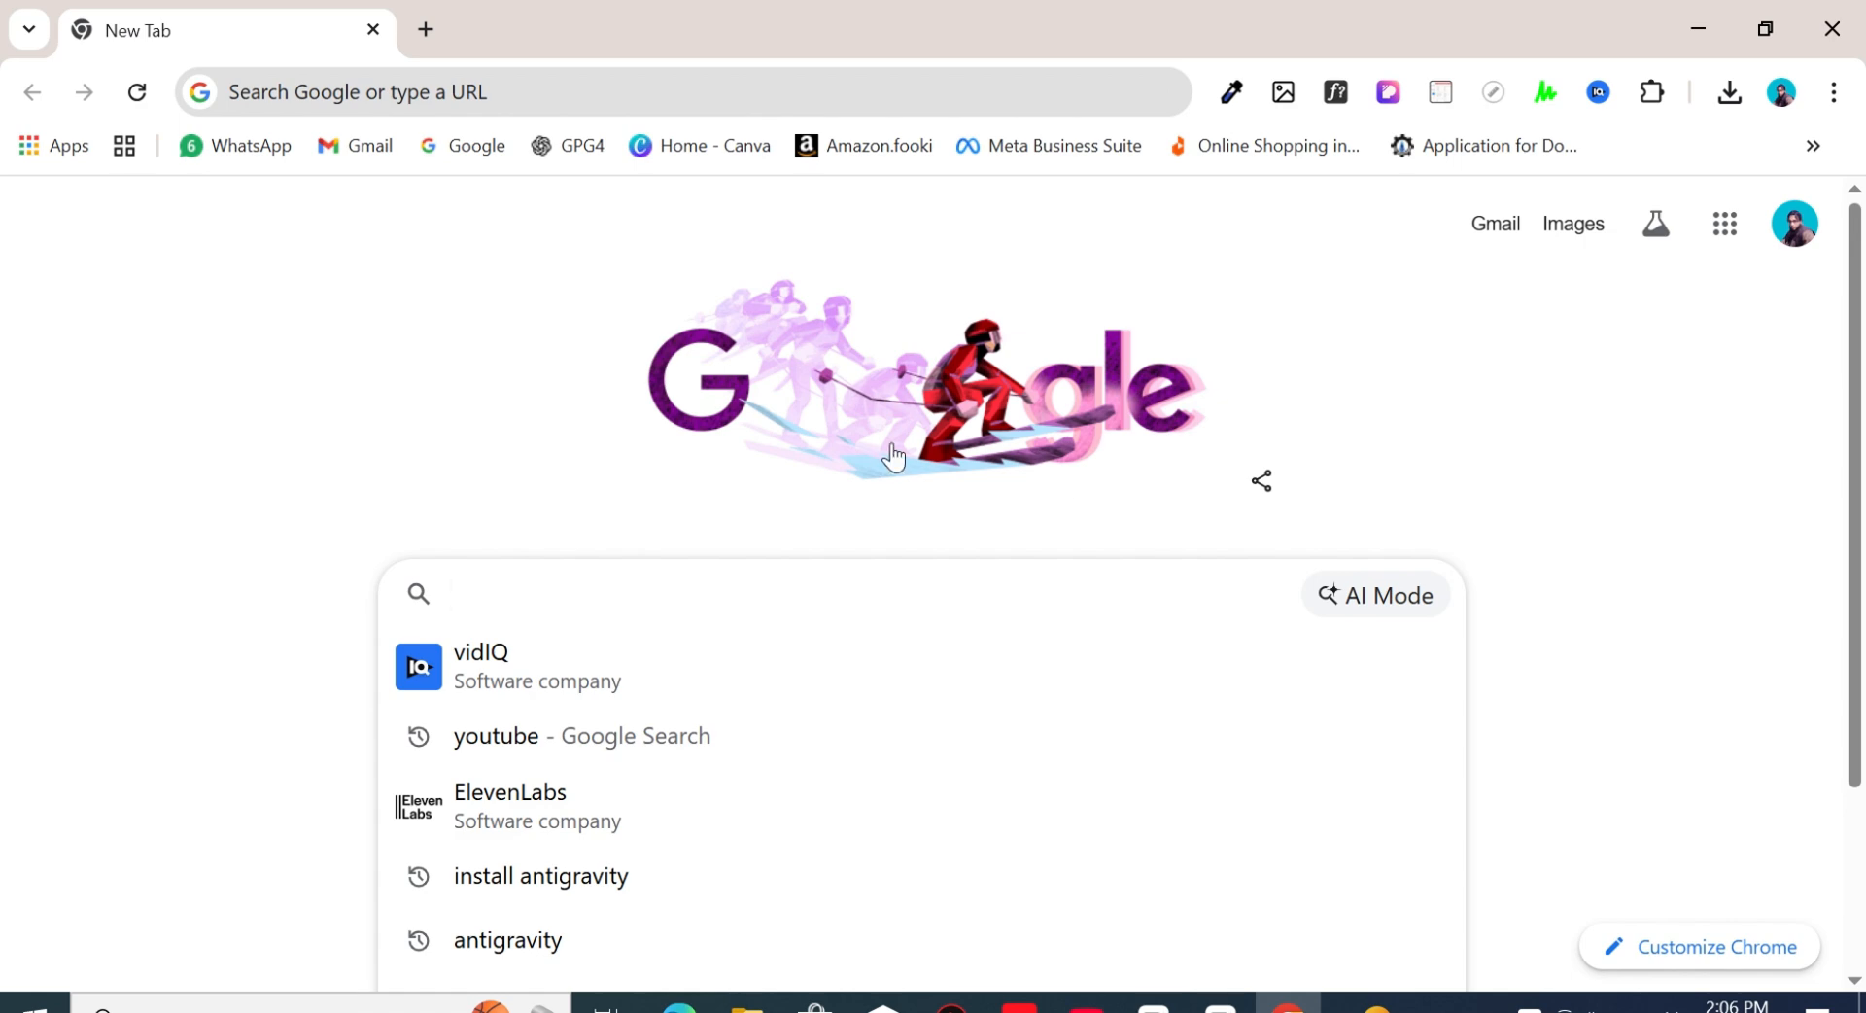
- Search the web for "install sql server" and open Microsoft's SQL Server Downloads page
{"action": "type", "text": "install sql server"}
{"action": "key", "text": "Return"}
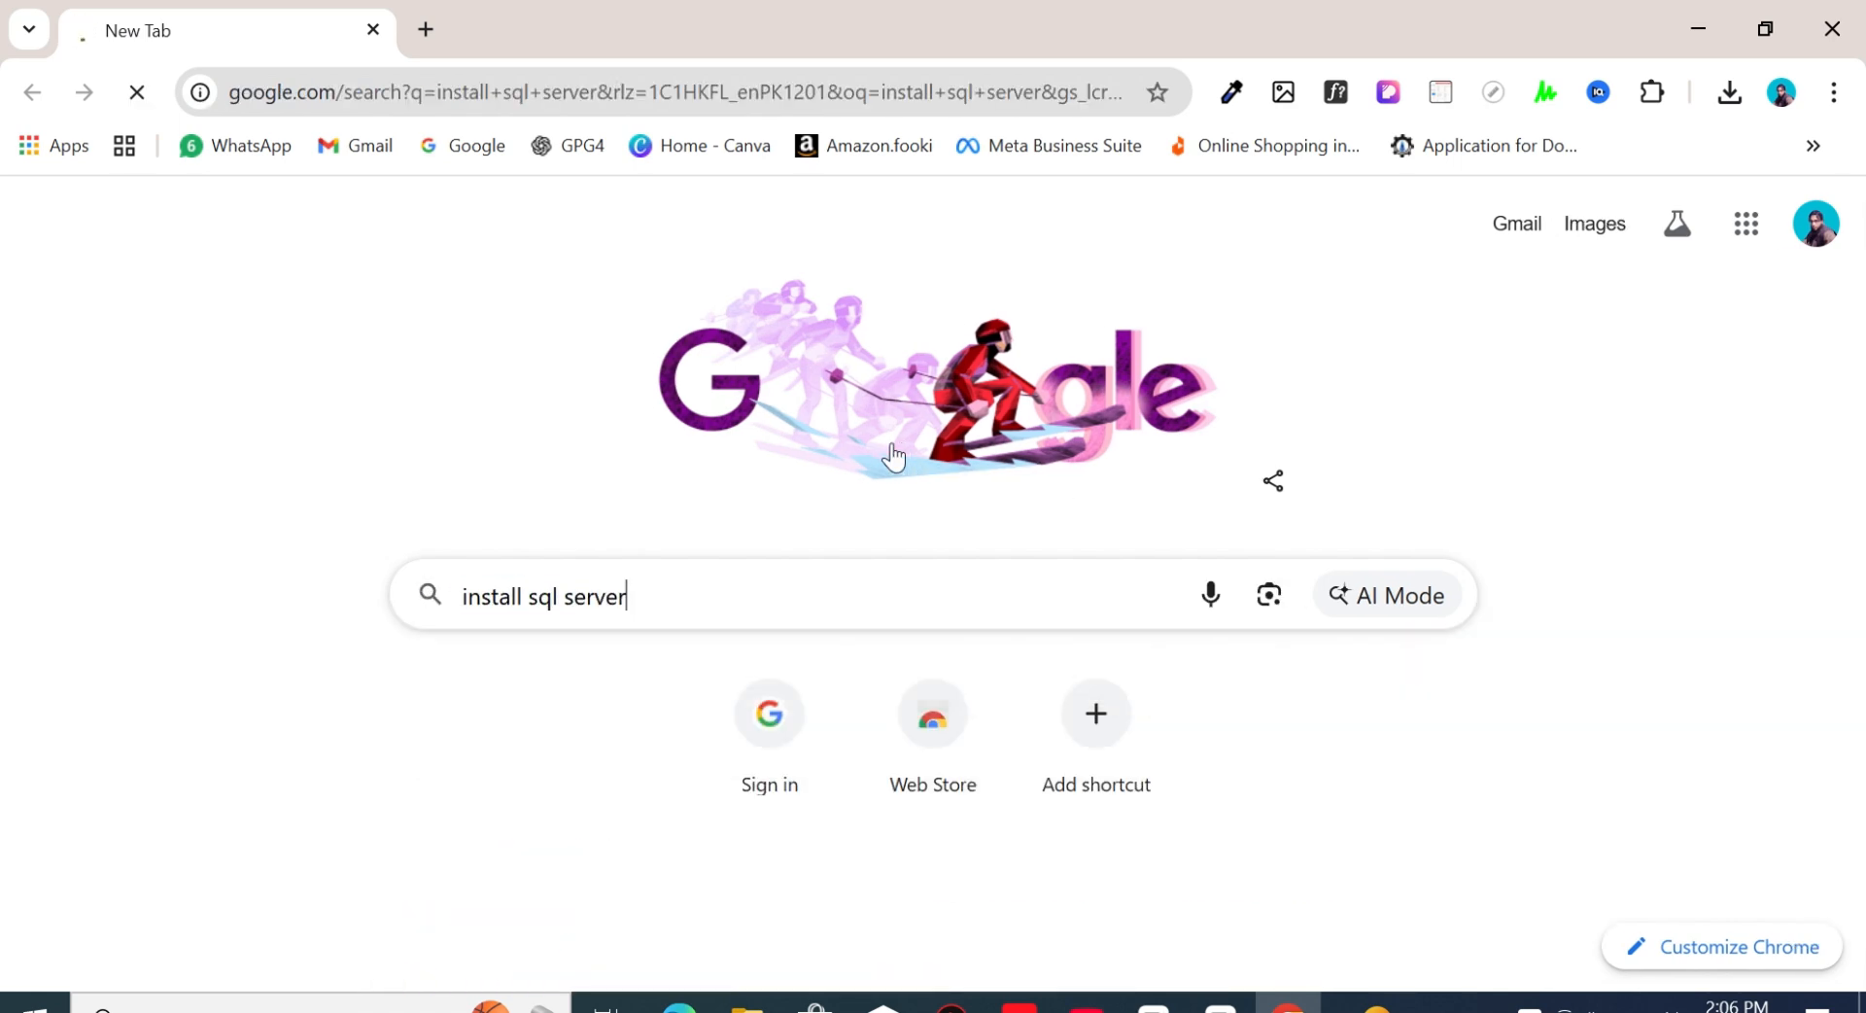
{"action": "left_click", "coordinate": [360, 536]}
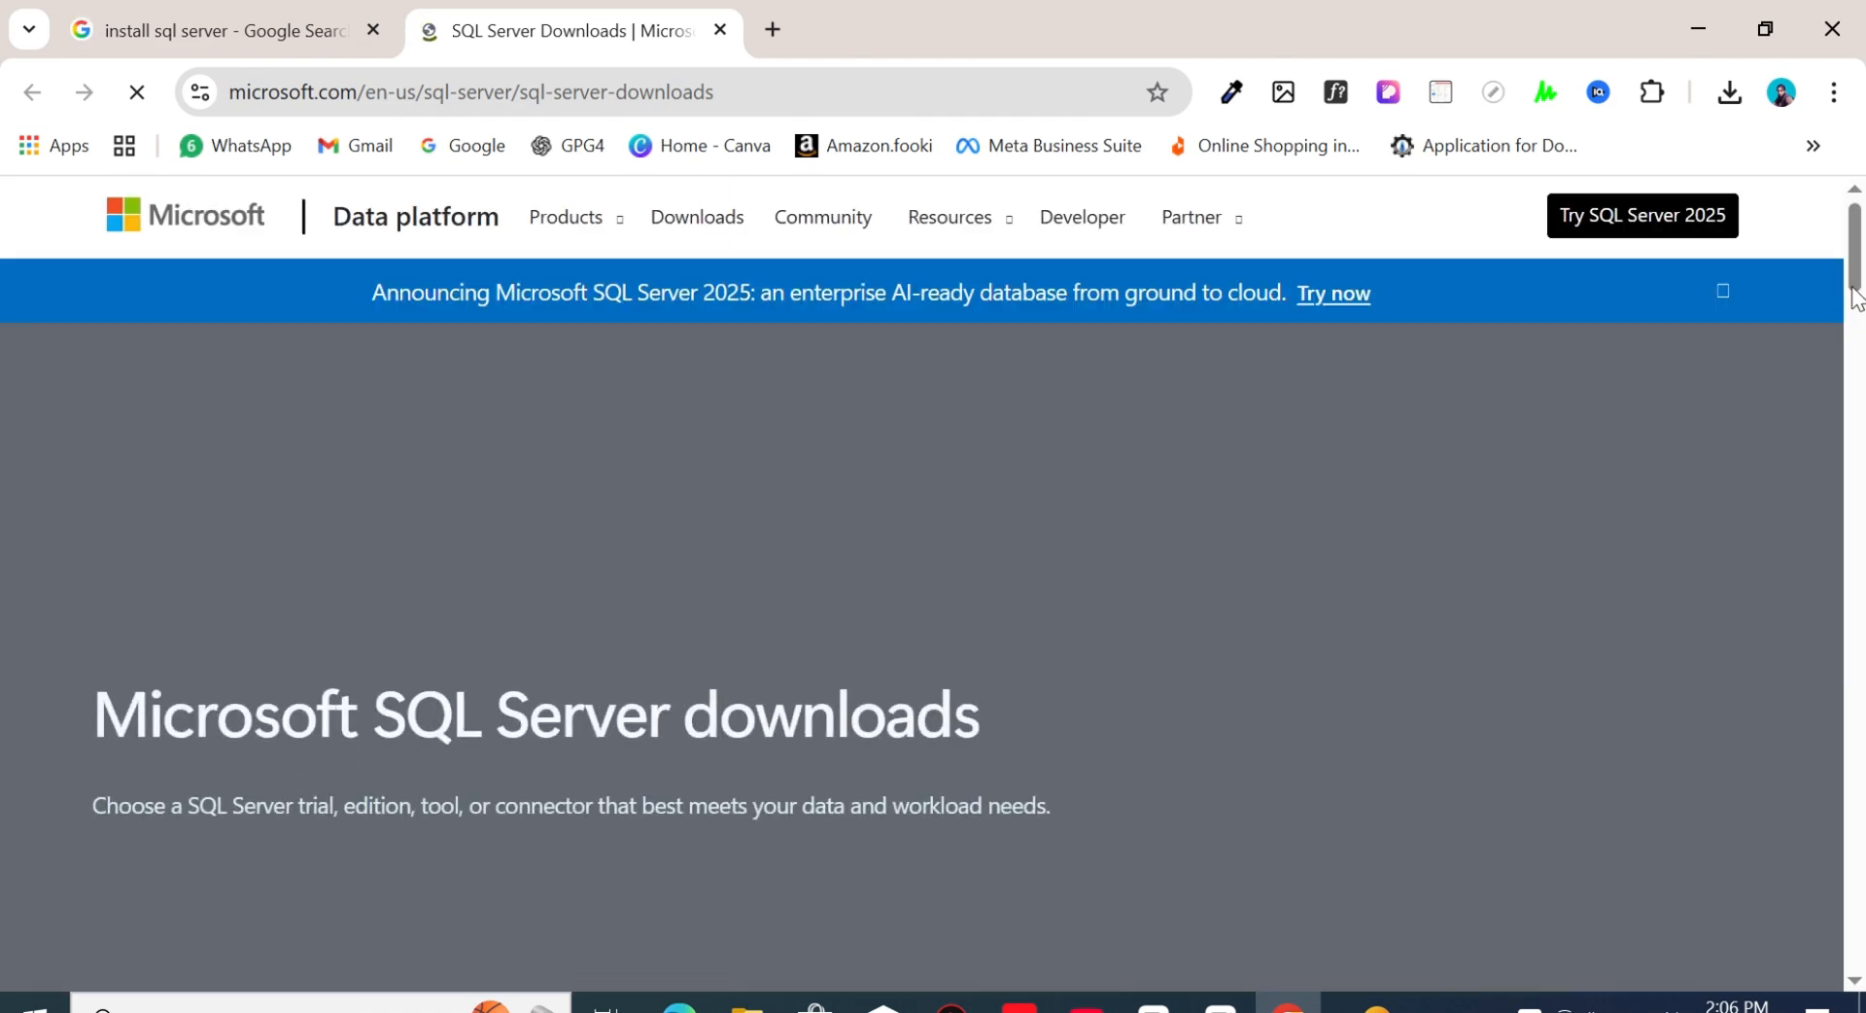
- Download the free SQL Server 2025 Express installer, run SQL2025-SSEI-Expr, and clear the other windows out of the way
{"action": "left_click_drag", "start_coordinate": [1850, 243], "coordinate": [1856, 408]}
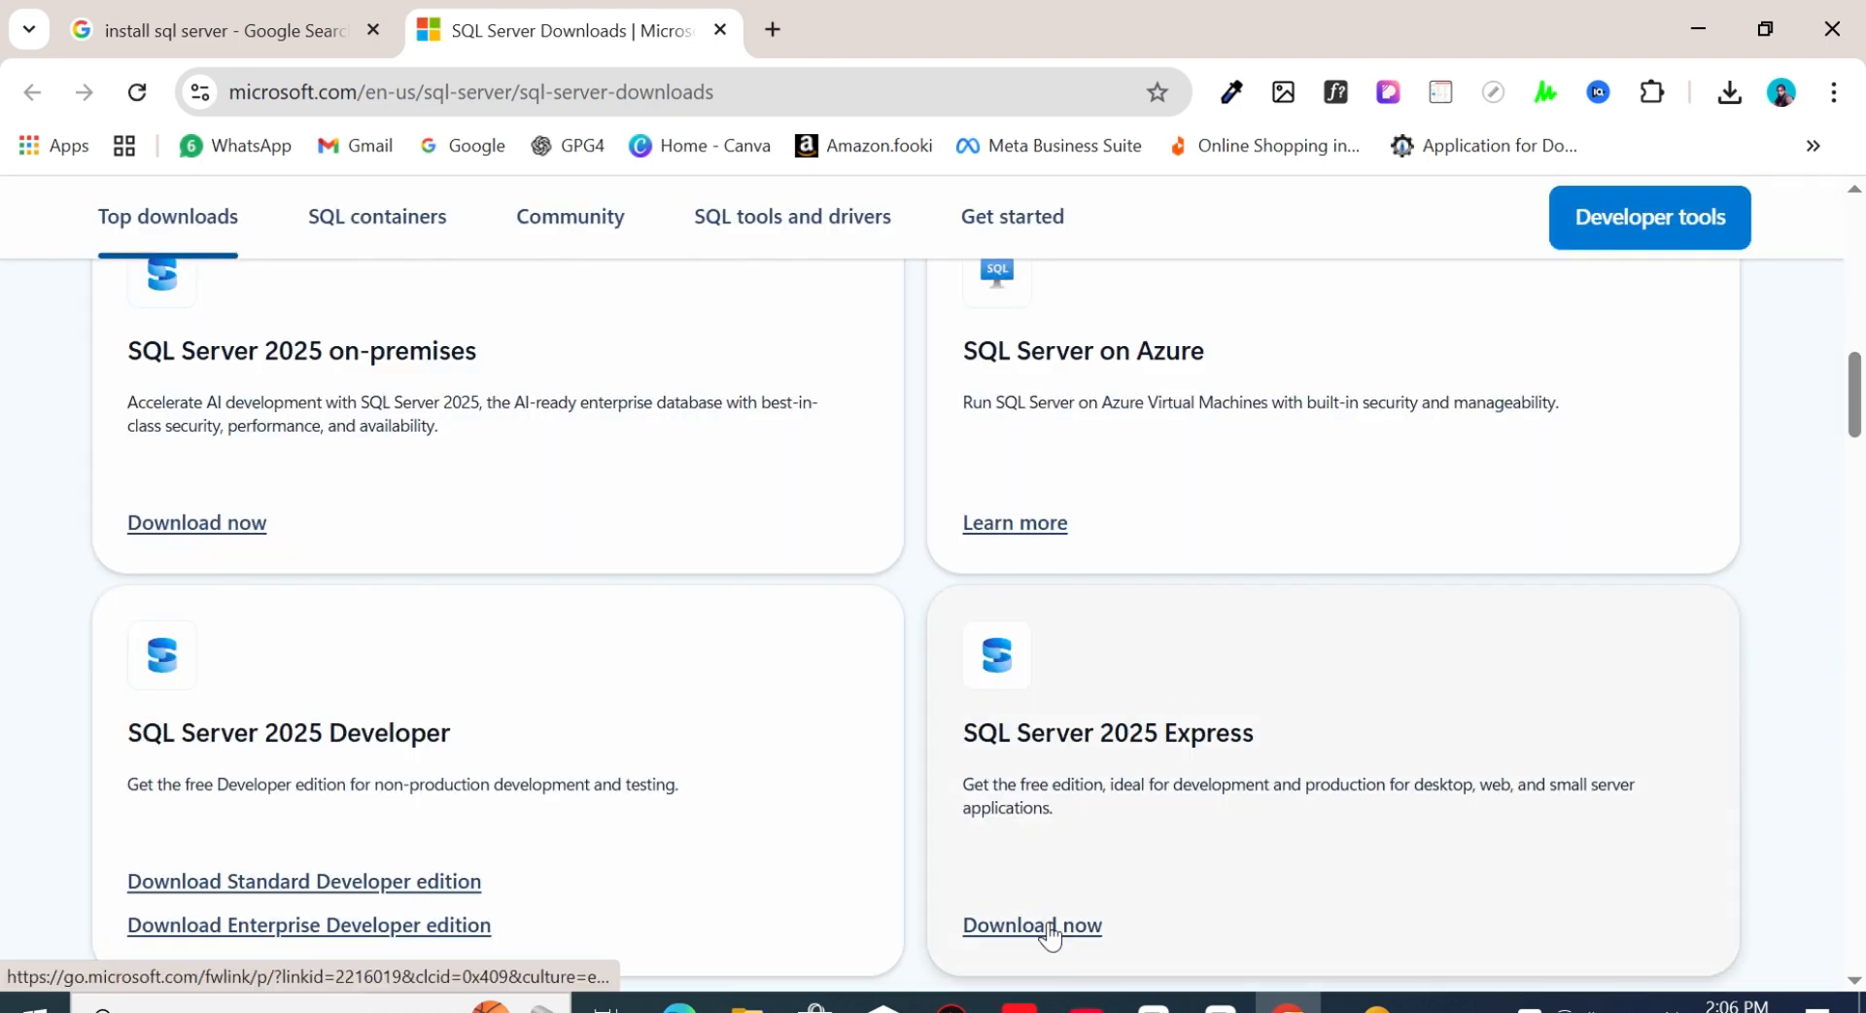
{"action": "left_click", "coordinate": [1049, 926]}
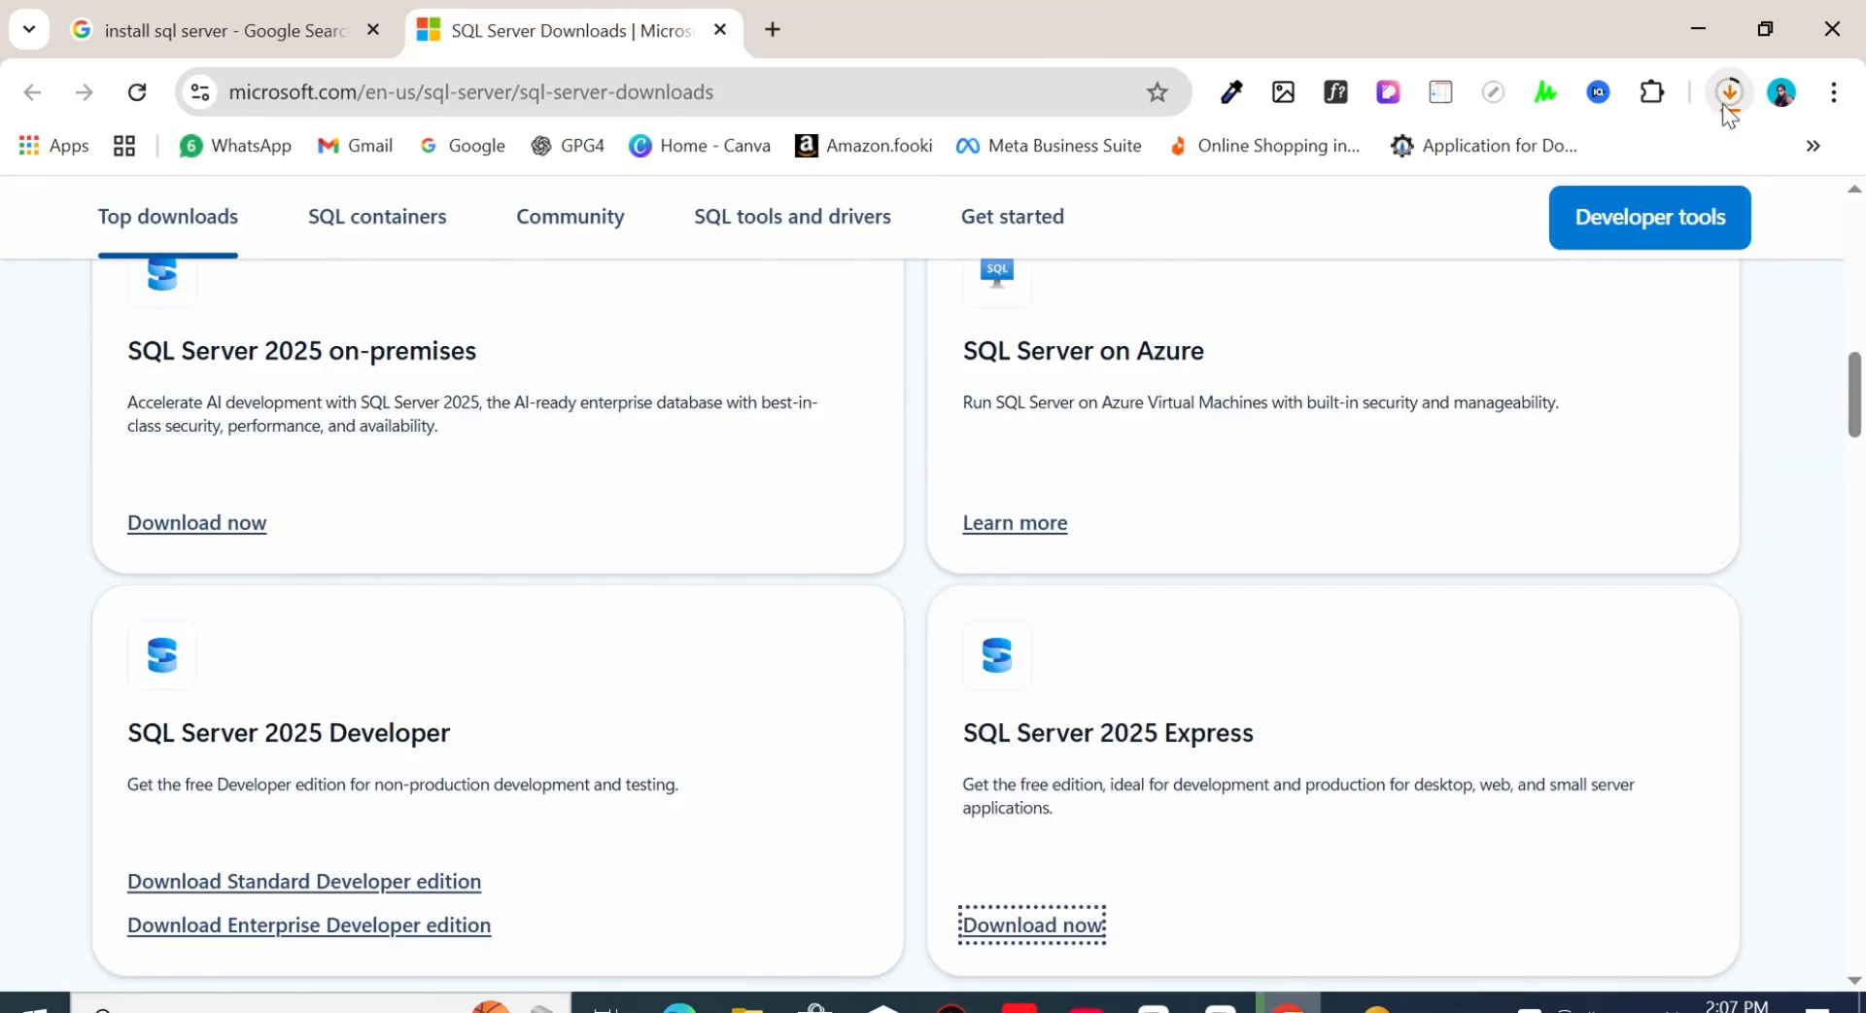
{"action": "left_click", "coordinate": [1723, 97]}
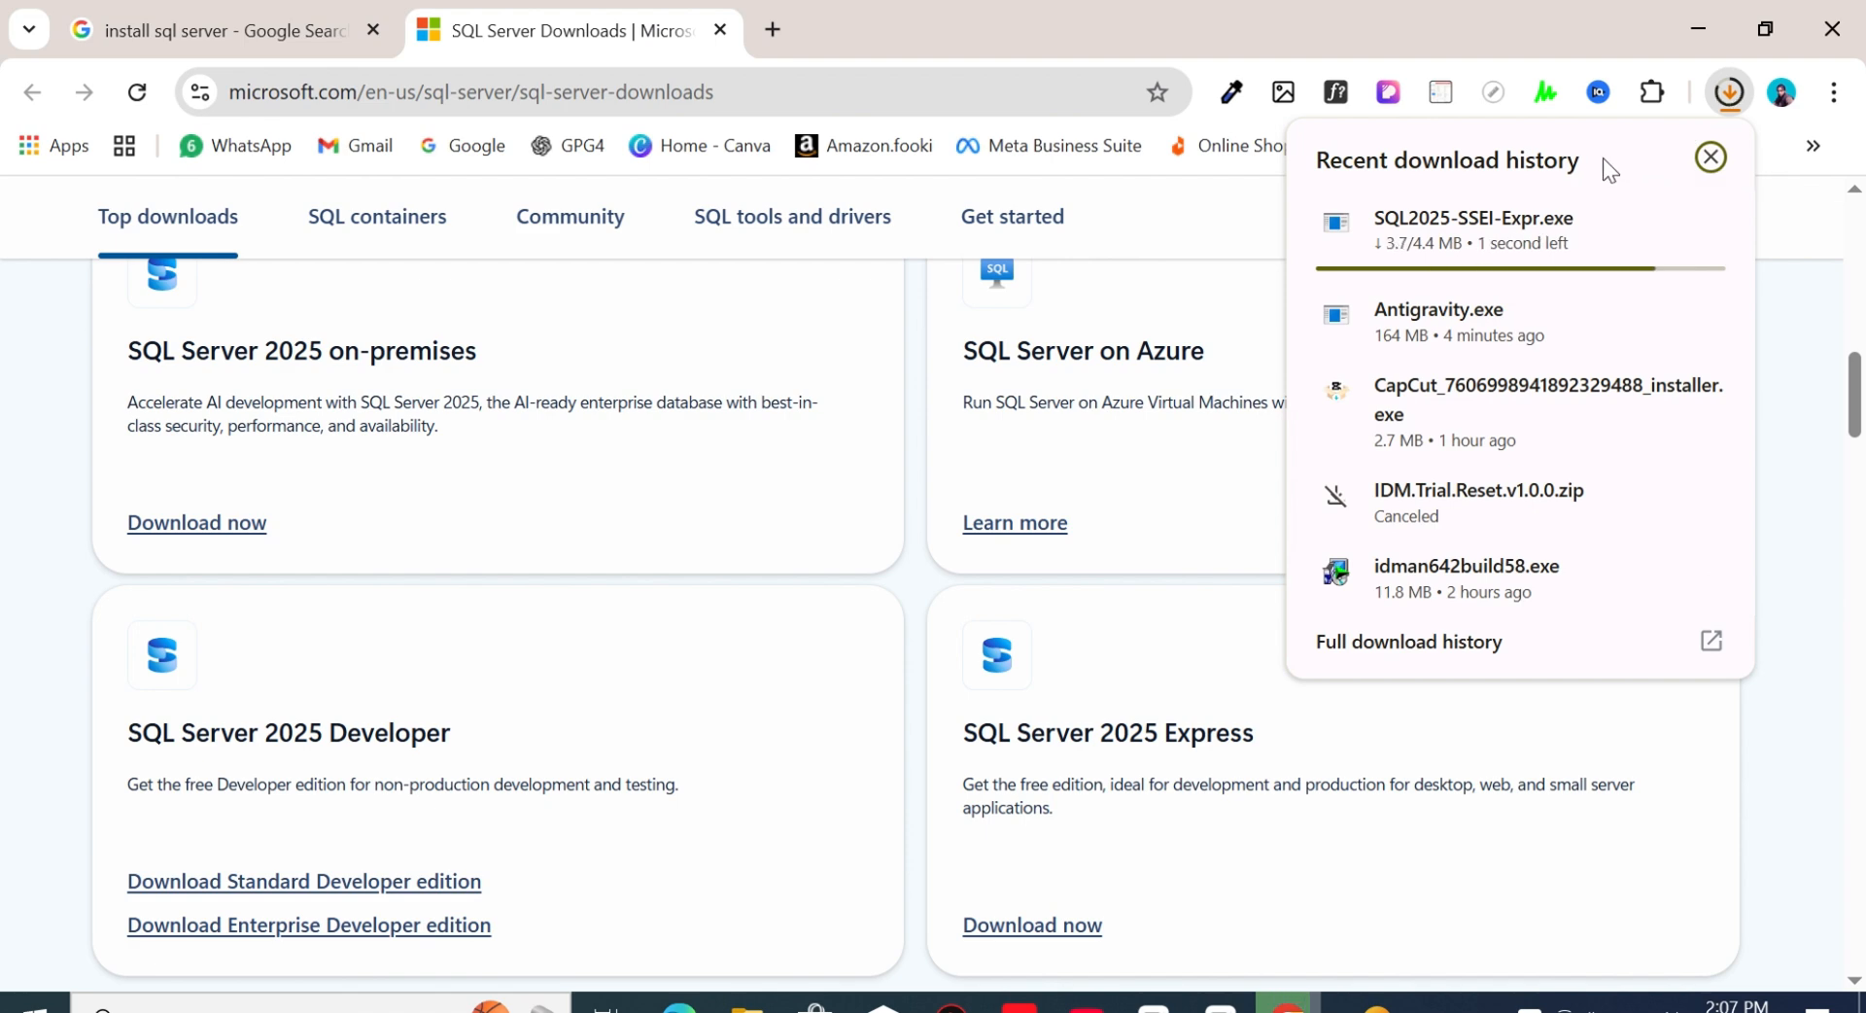
{"action": "left_click", "coordinate": [1650, 222]}
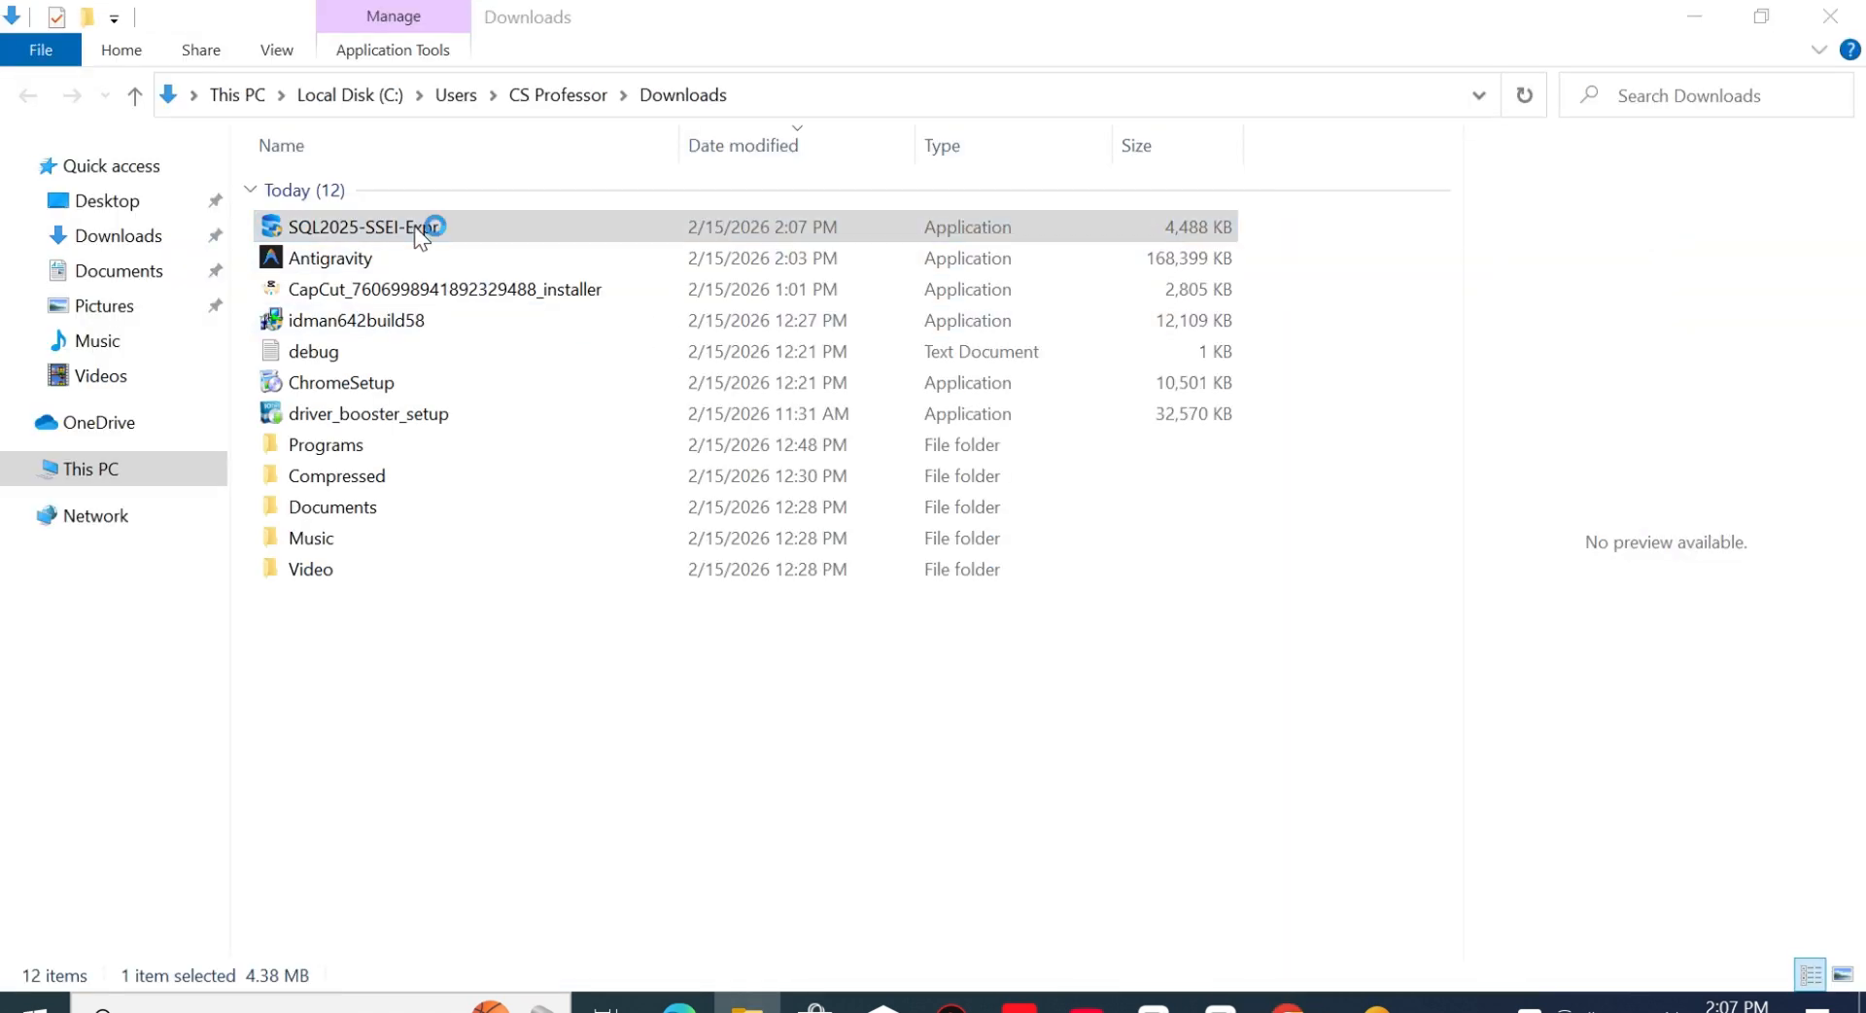
{"action": "key", "text": "Return"}
{"action": "left_click", "coordinate": [1694, 14]}
{"action": "left_click", "coordinate": [1698, 18]}
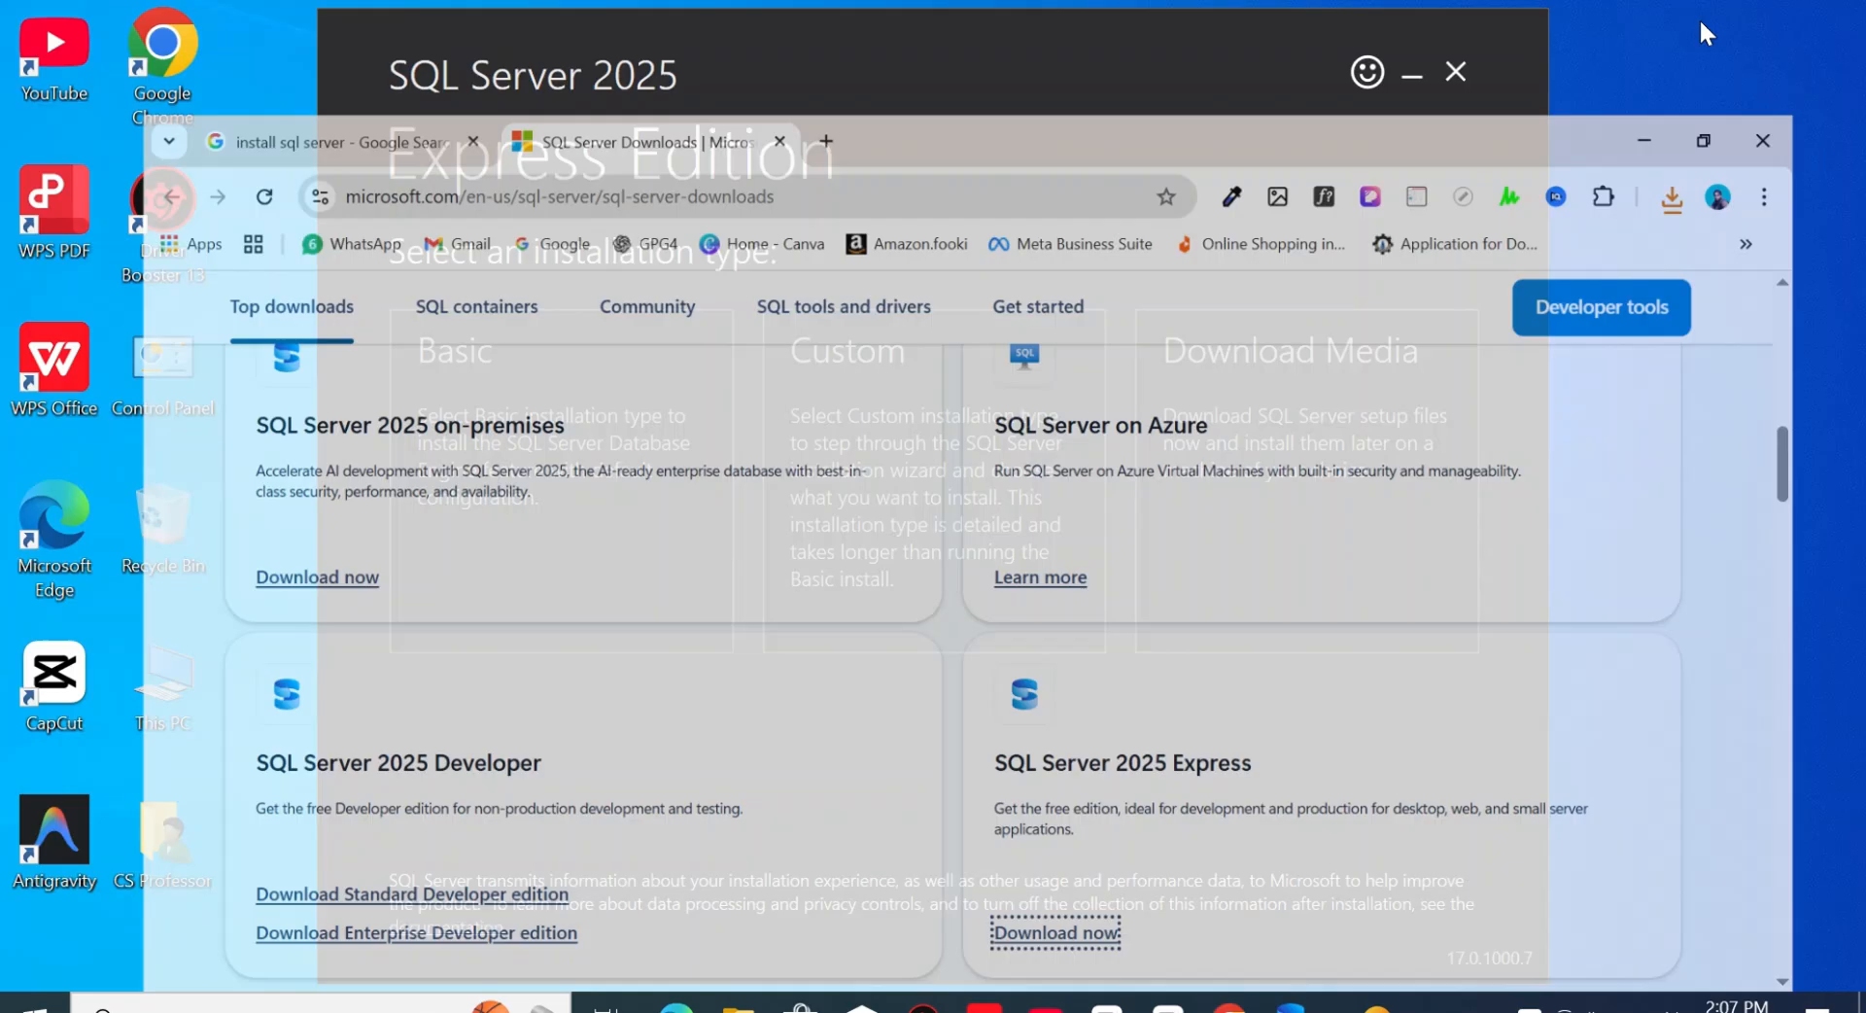
- Choose the Basic installation type for SQL Server 2025 Express and accept the license terms
{"action": "left_click", "coordinate": [575, 458]}
{"action": "left_click", "coordinate": [1390, 894]}
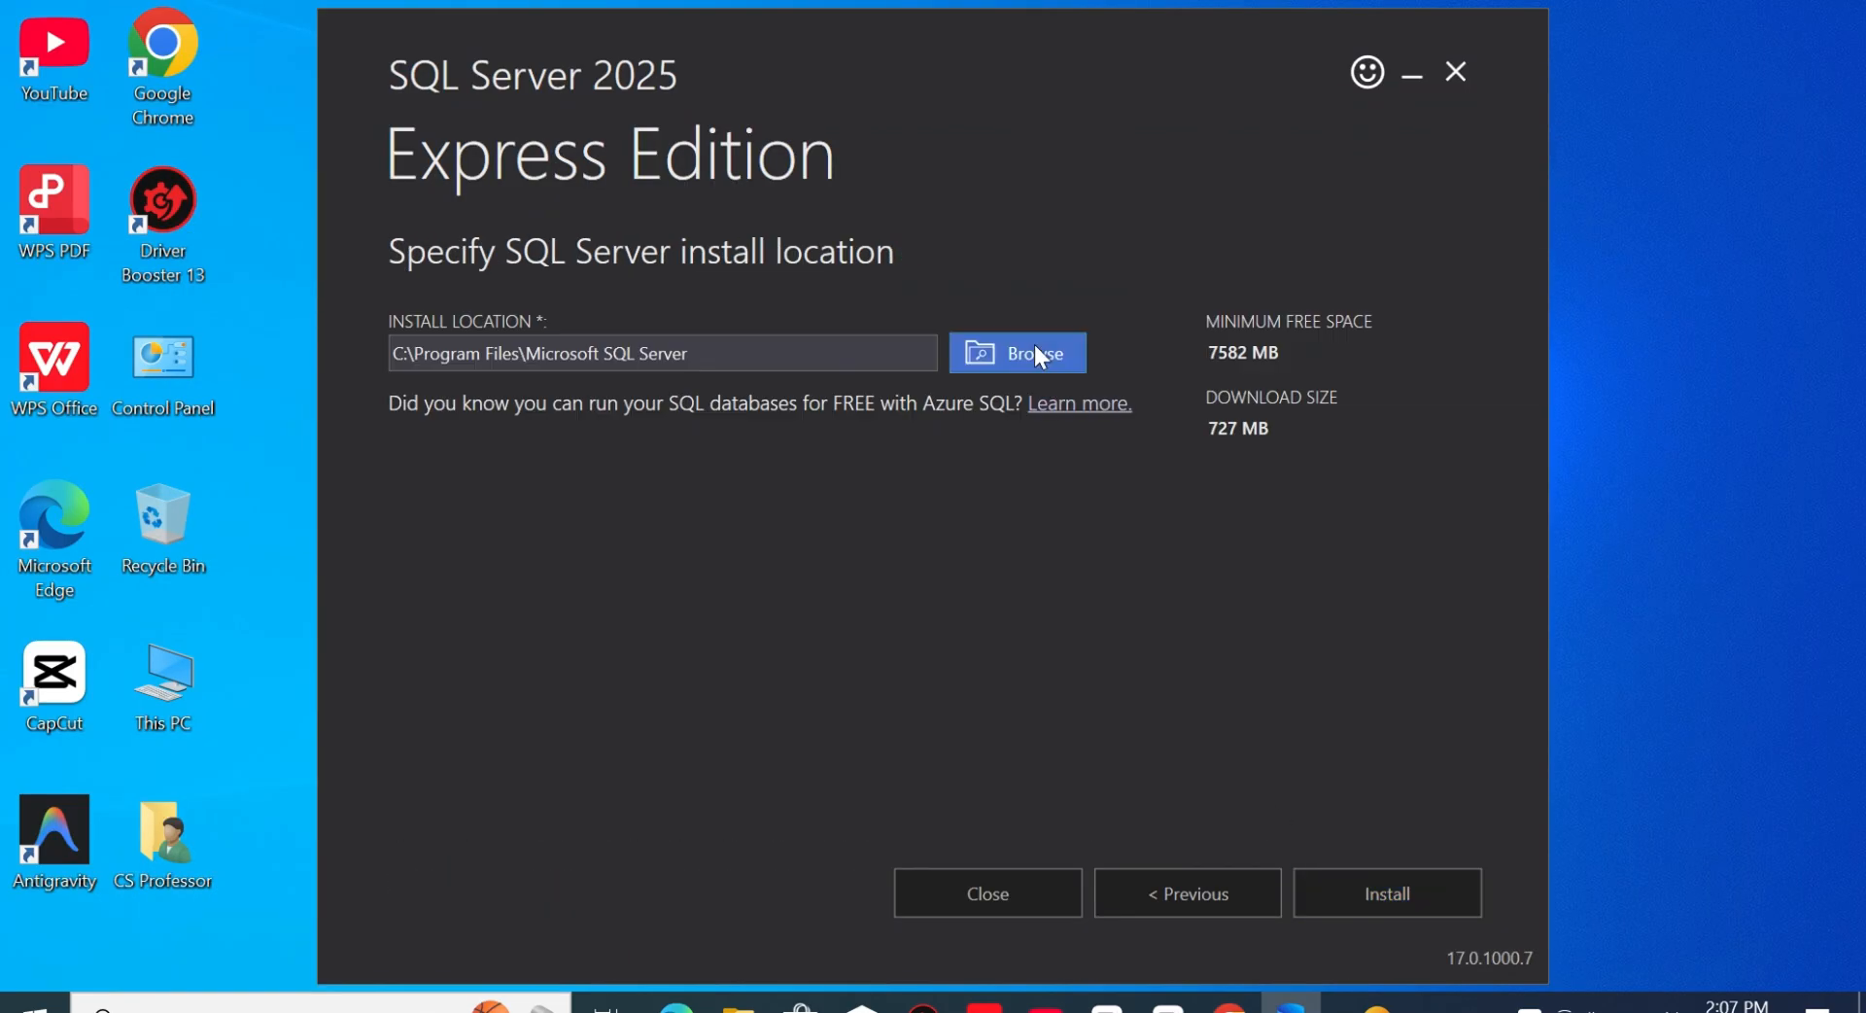
- Try to set the SQL Server install location to the root of drive D:
{"action": "left_click", "coordinate": [1032, 352]}
{"action": "double_click", "coordinate": [805, 491]}
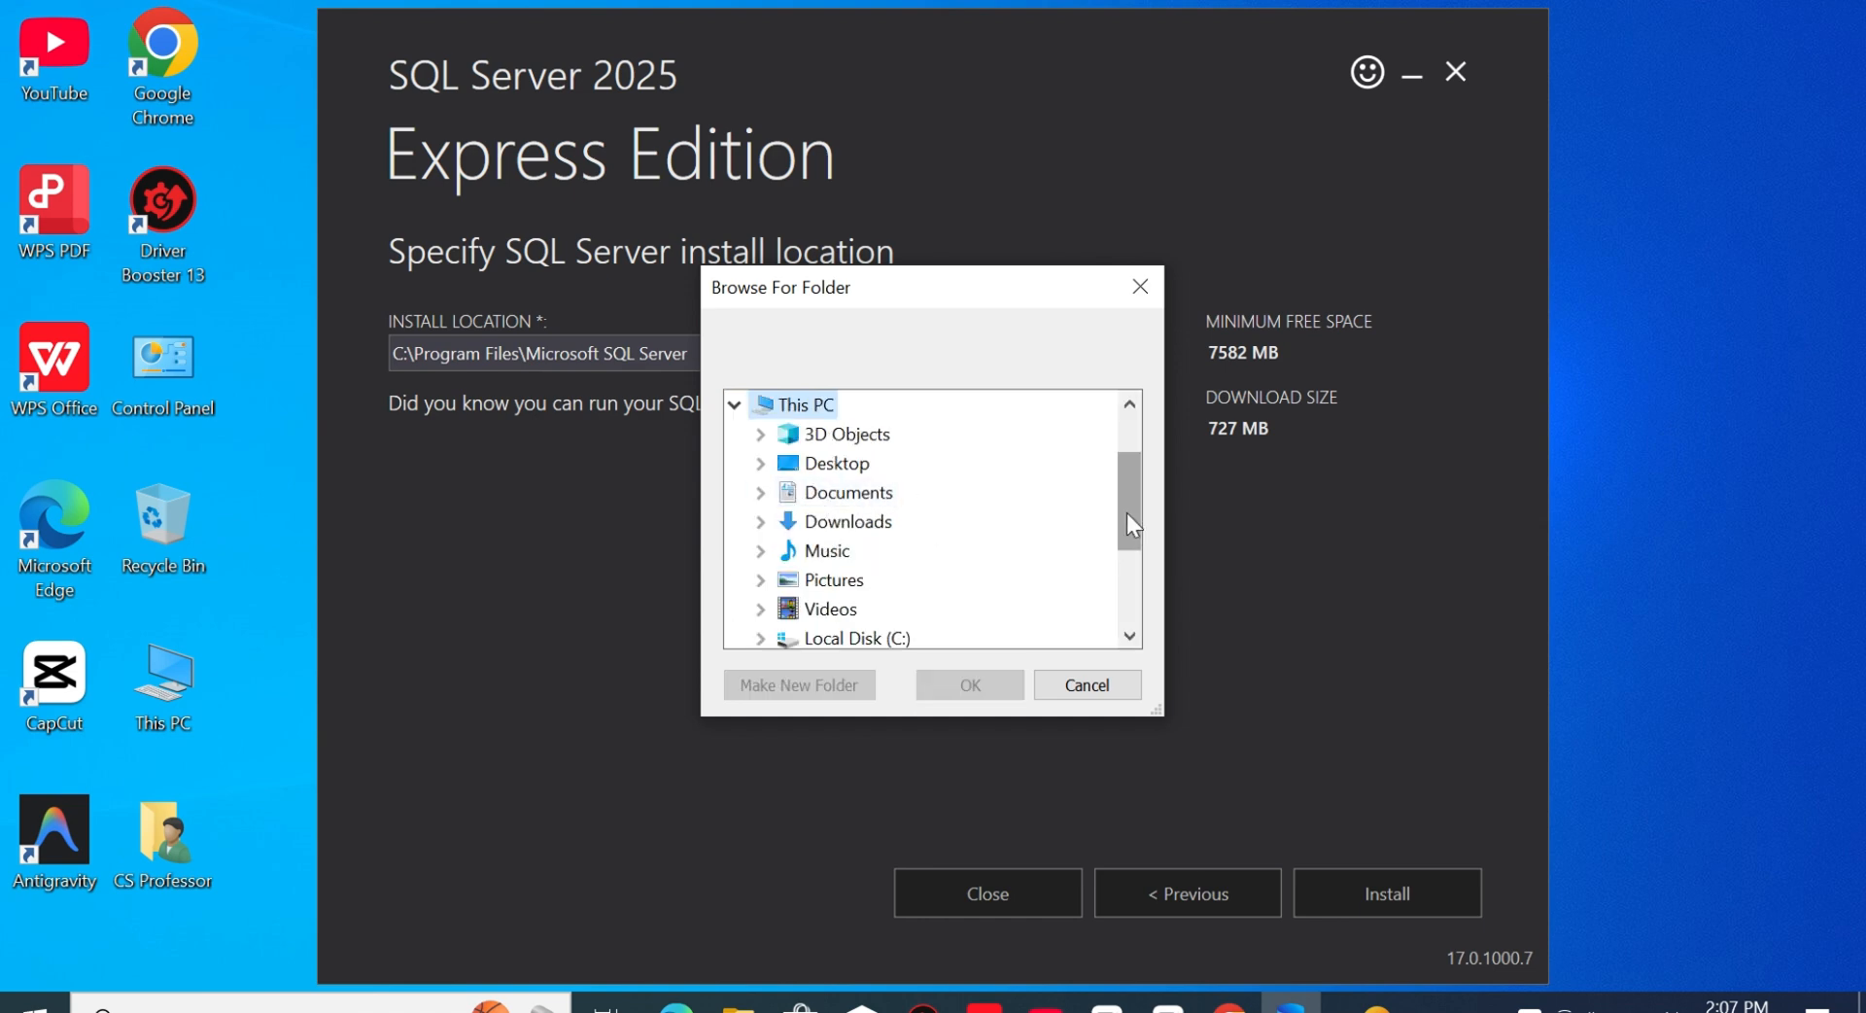
{"action": "scroll", "coordinate": [1127, 511], "scroll_direction": "down", "scroll_amount": 1}
{"action": "double_click", "coordinate": [879, 550]}
{"action": "left_click", "coordinate": [971, 681]}
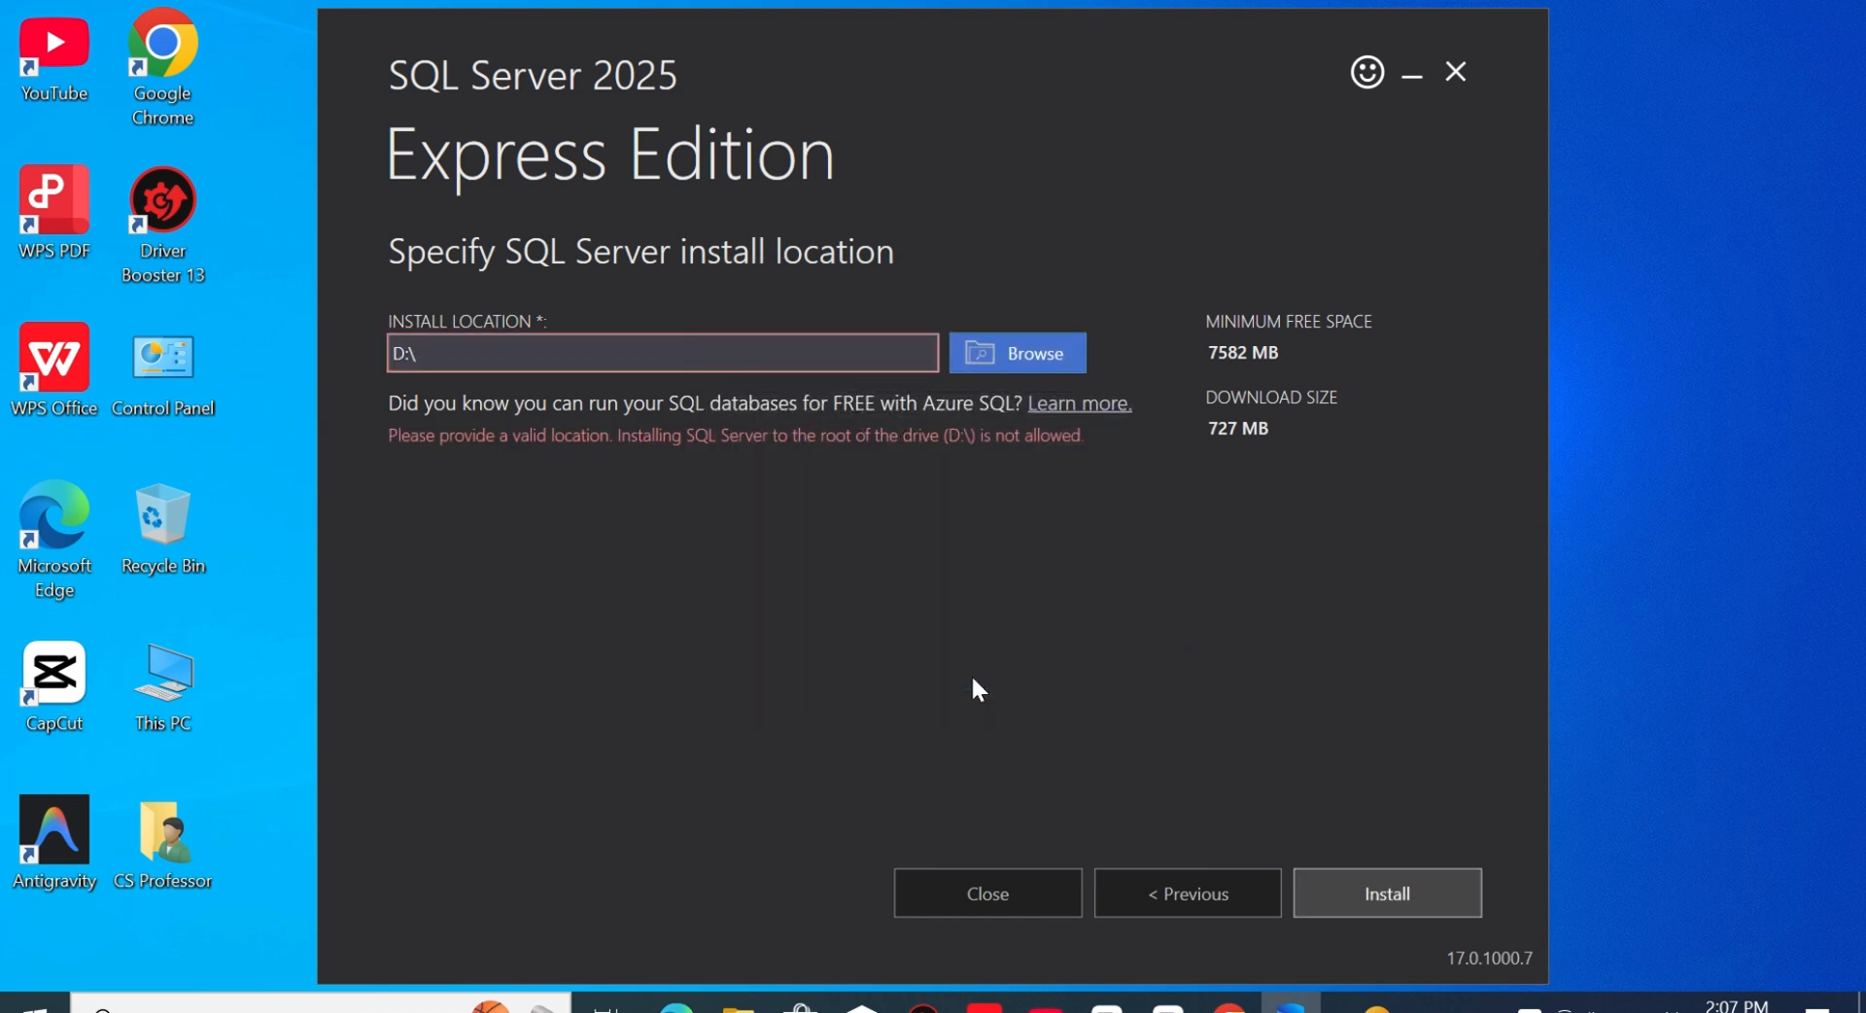
- Create a new folder SQL on drive D: as the install location and start the SQL Server installation
{"action": "left_click", "coordinate": [1028, 362]}
{"action": "double_click", "coordinate": [806, 491]}
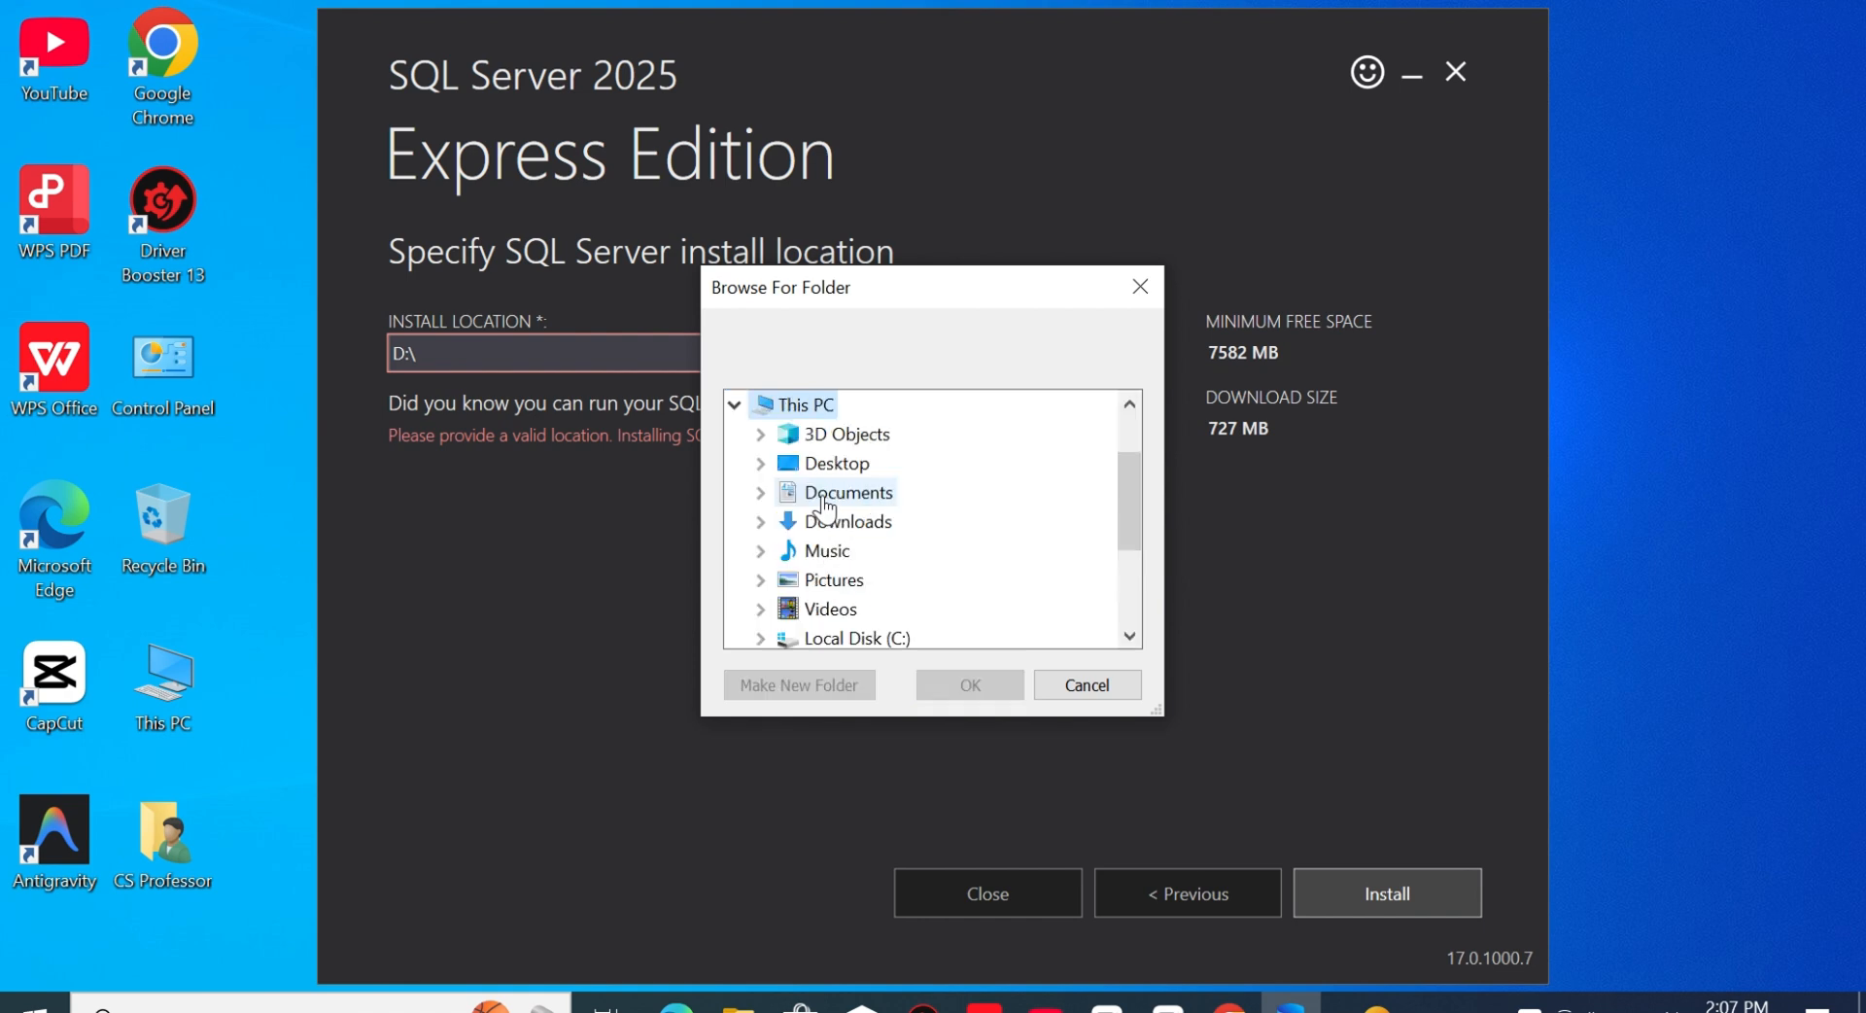
{"action": "double_click", "coordinate": [845, 637]}
{"action": "double_click", "coordinate": [855, 637]}
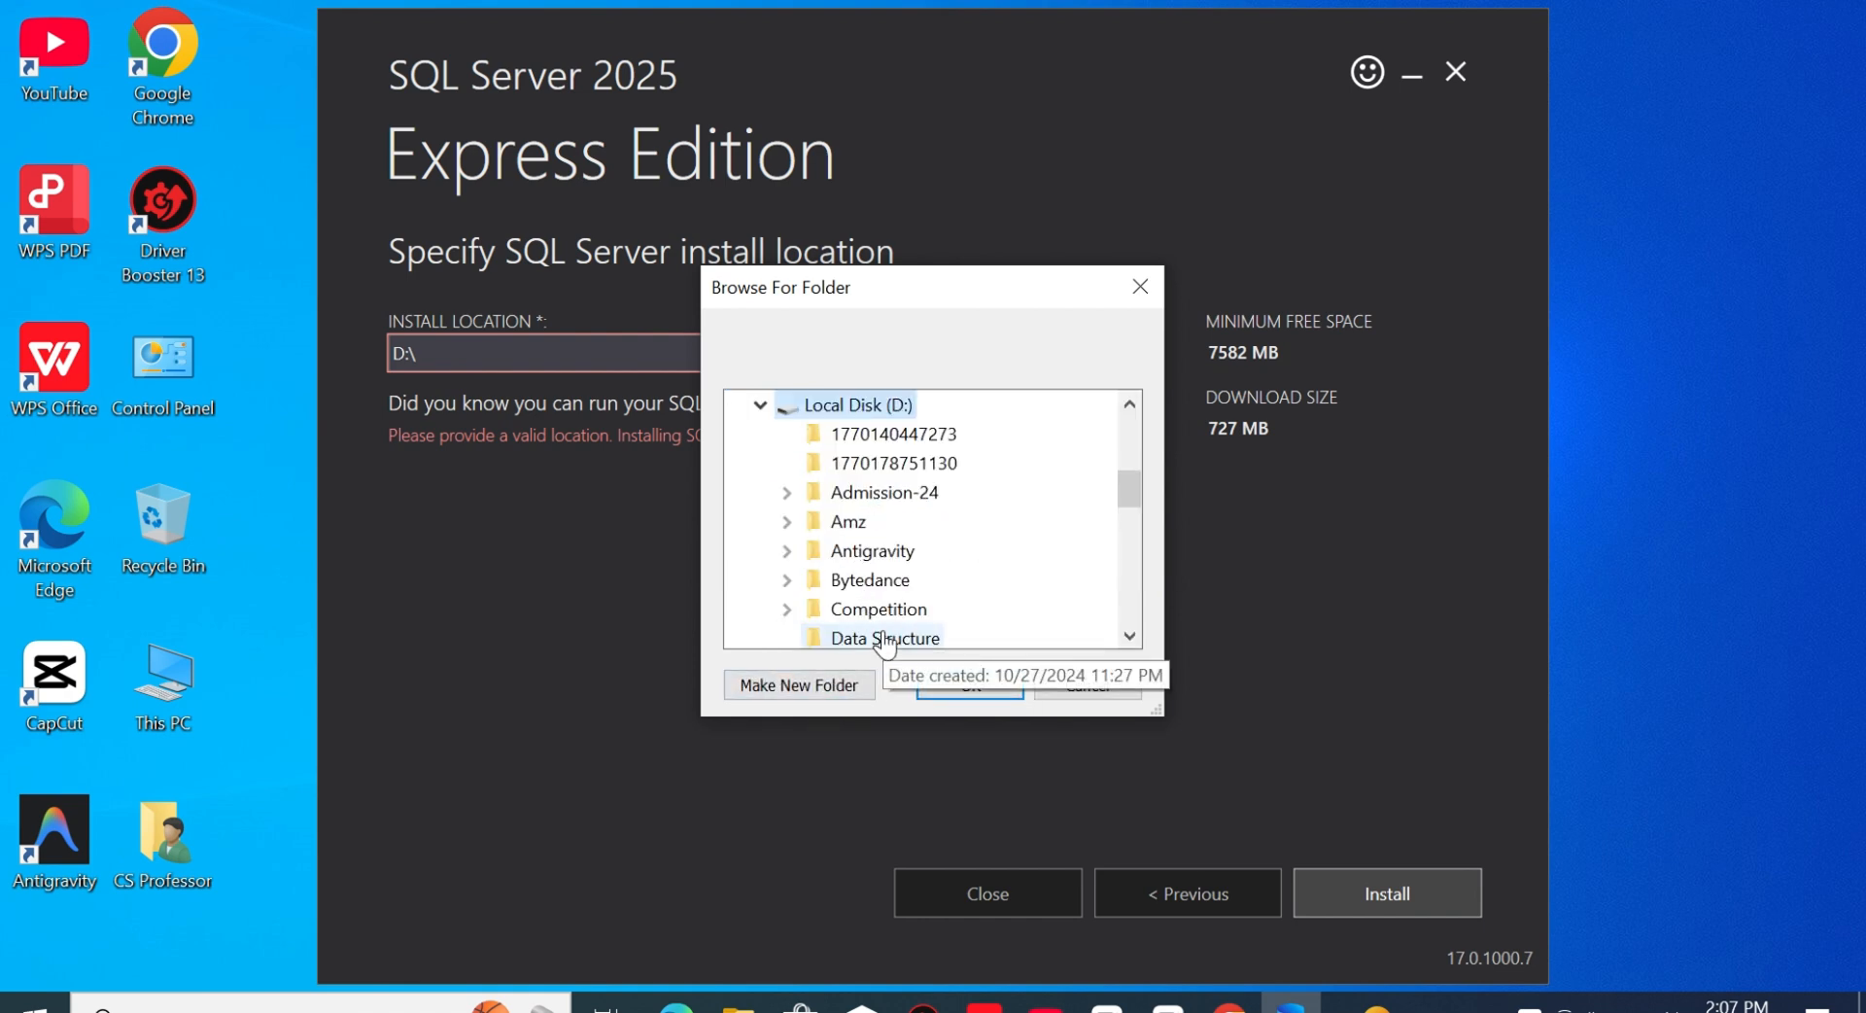
{"action": "left_click", "coordinate": [801, 685]}
{"action": "type", "text": "SQL"}
{"action": "left_click", "coordinate": [984, 688]}
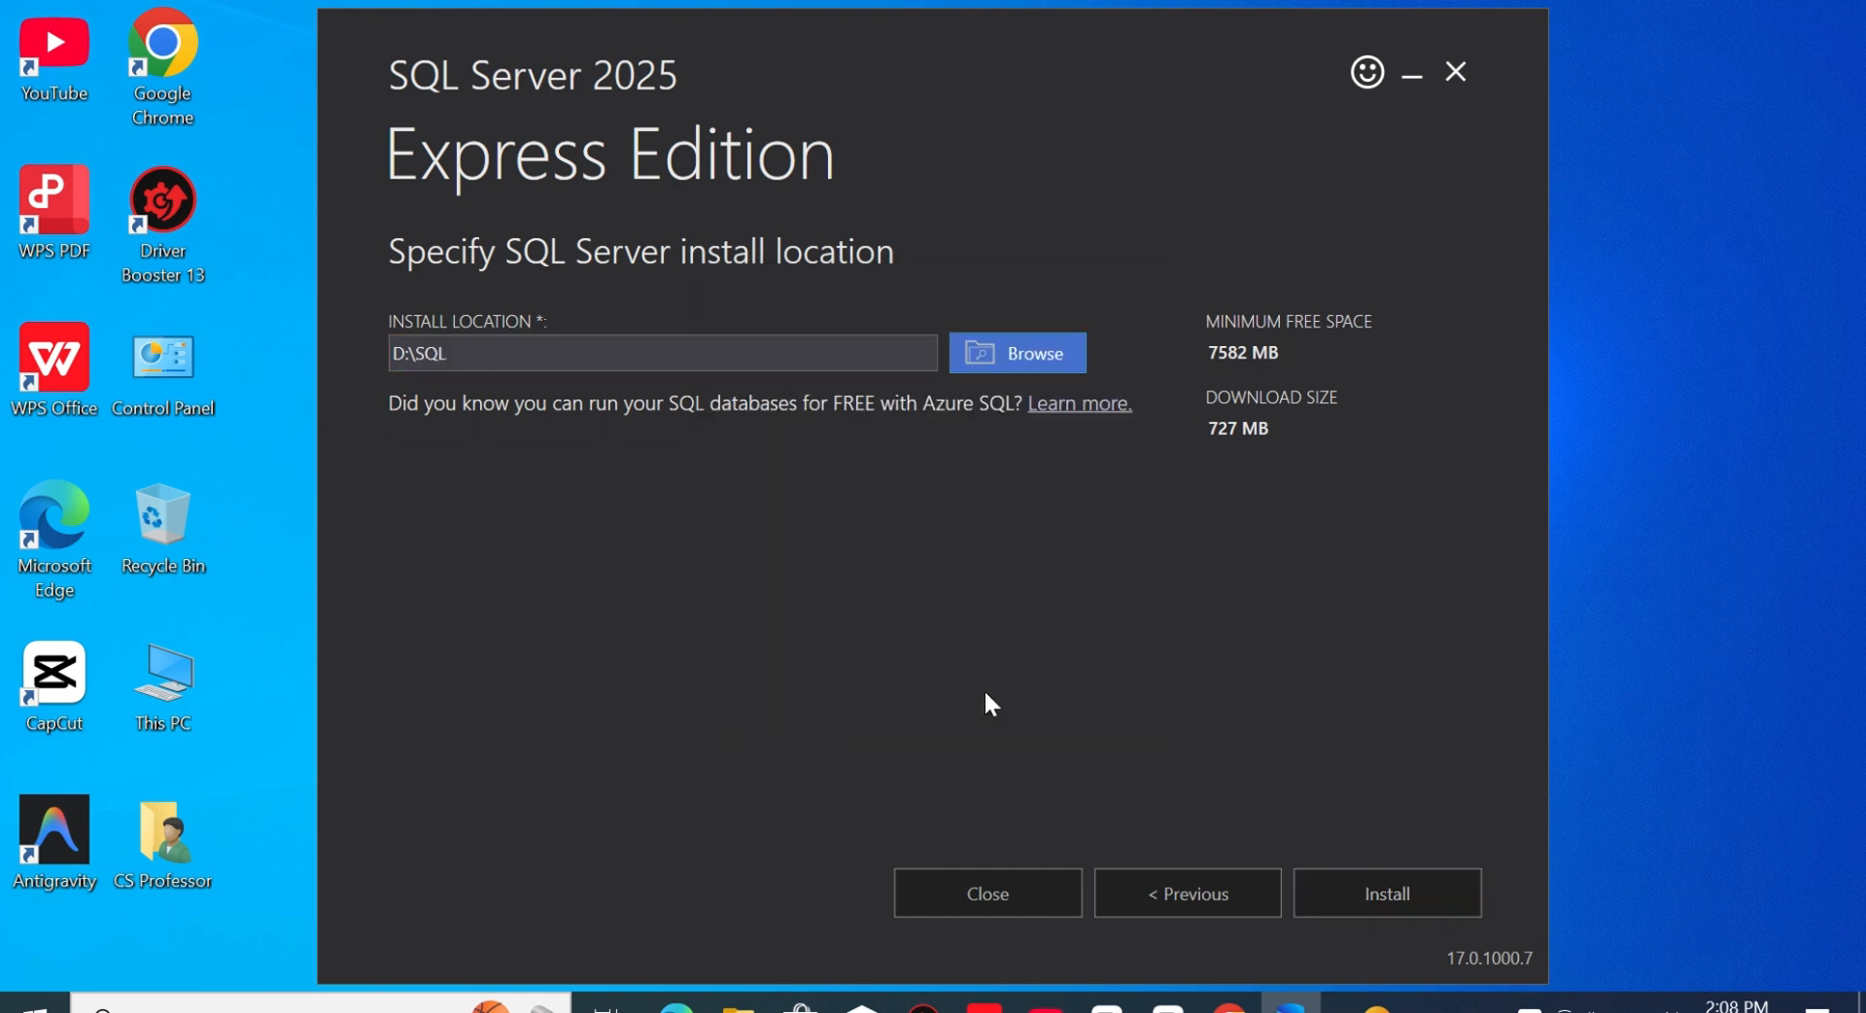
{"action": "left_click", "coordinate": [1392, 890]}
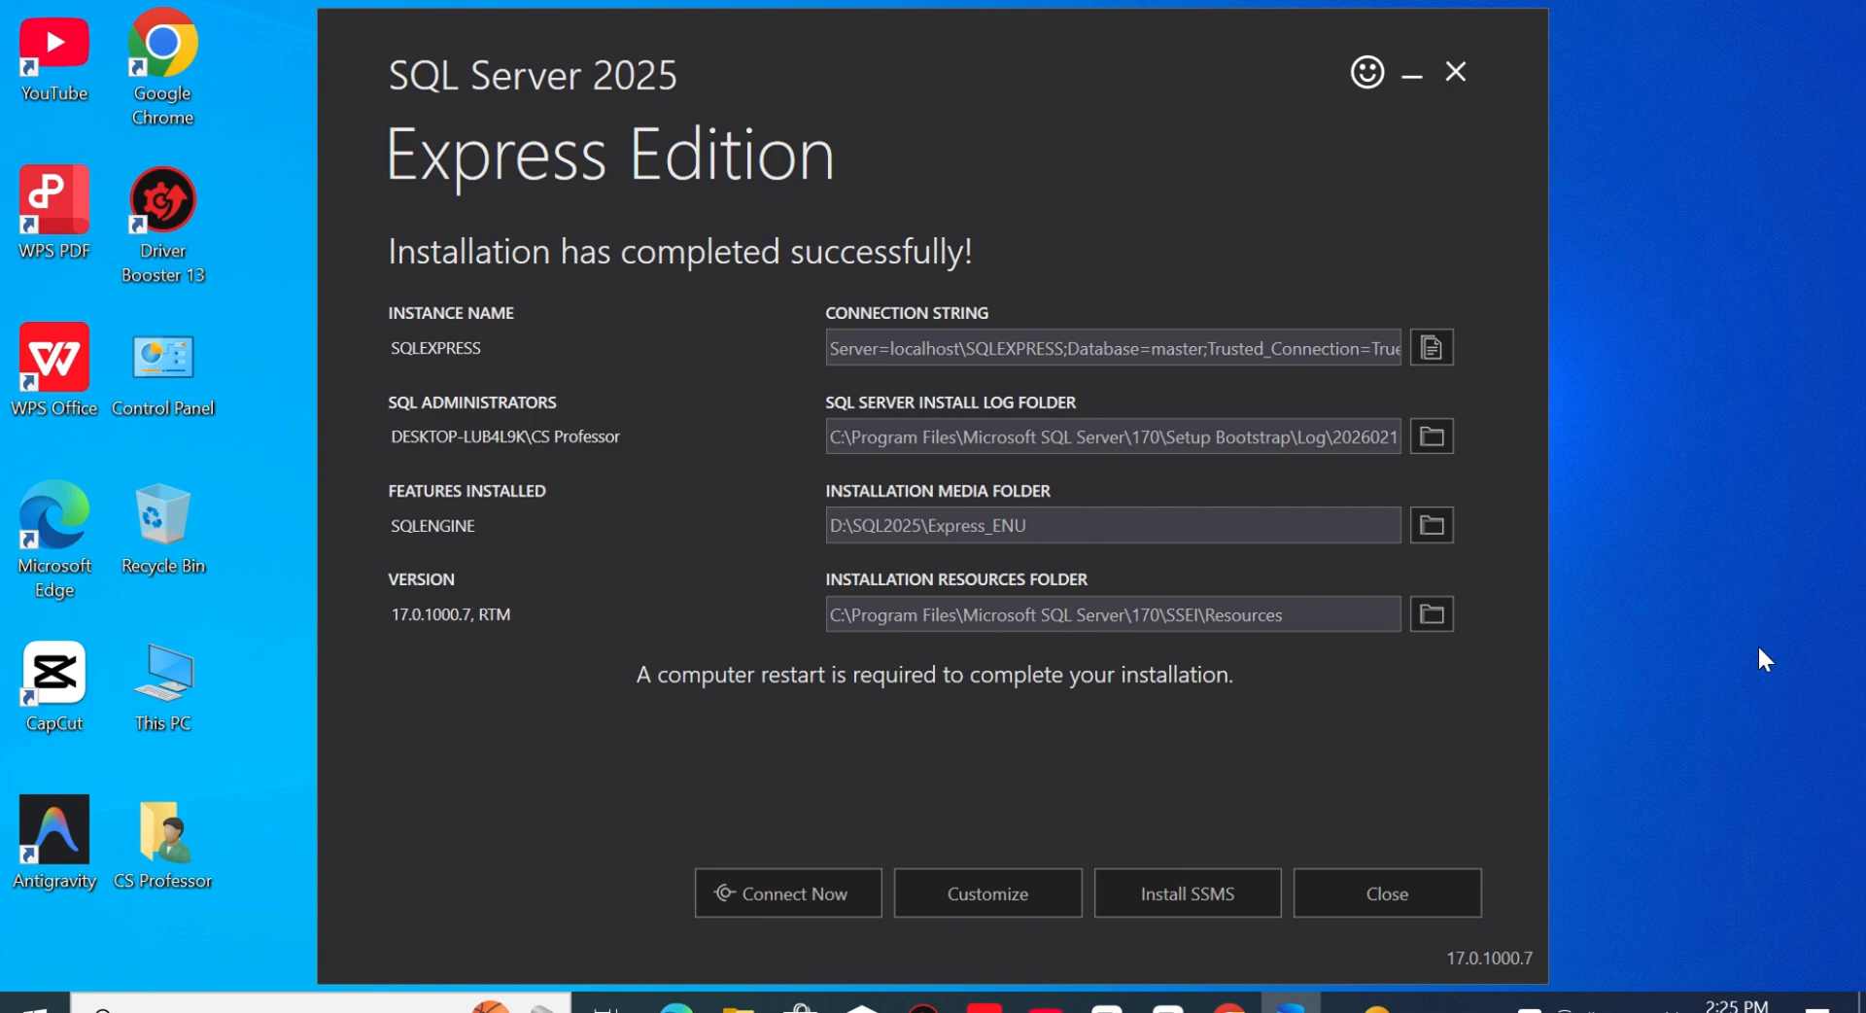
- Open the SSMS download page from the finished setup and download the SQL Server Management Studio 22 installer
{"action": "left_click", "coordinate": [1167, 891]}
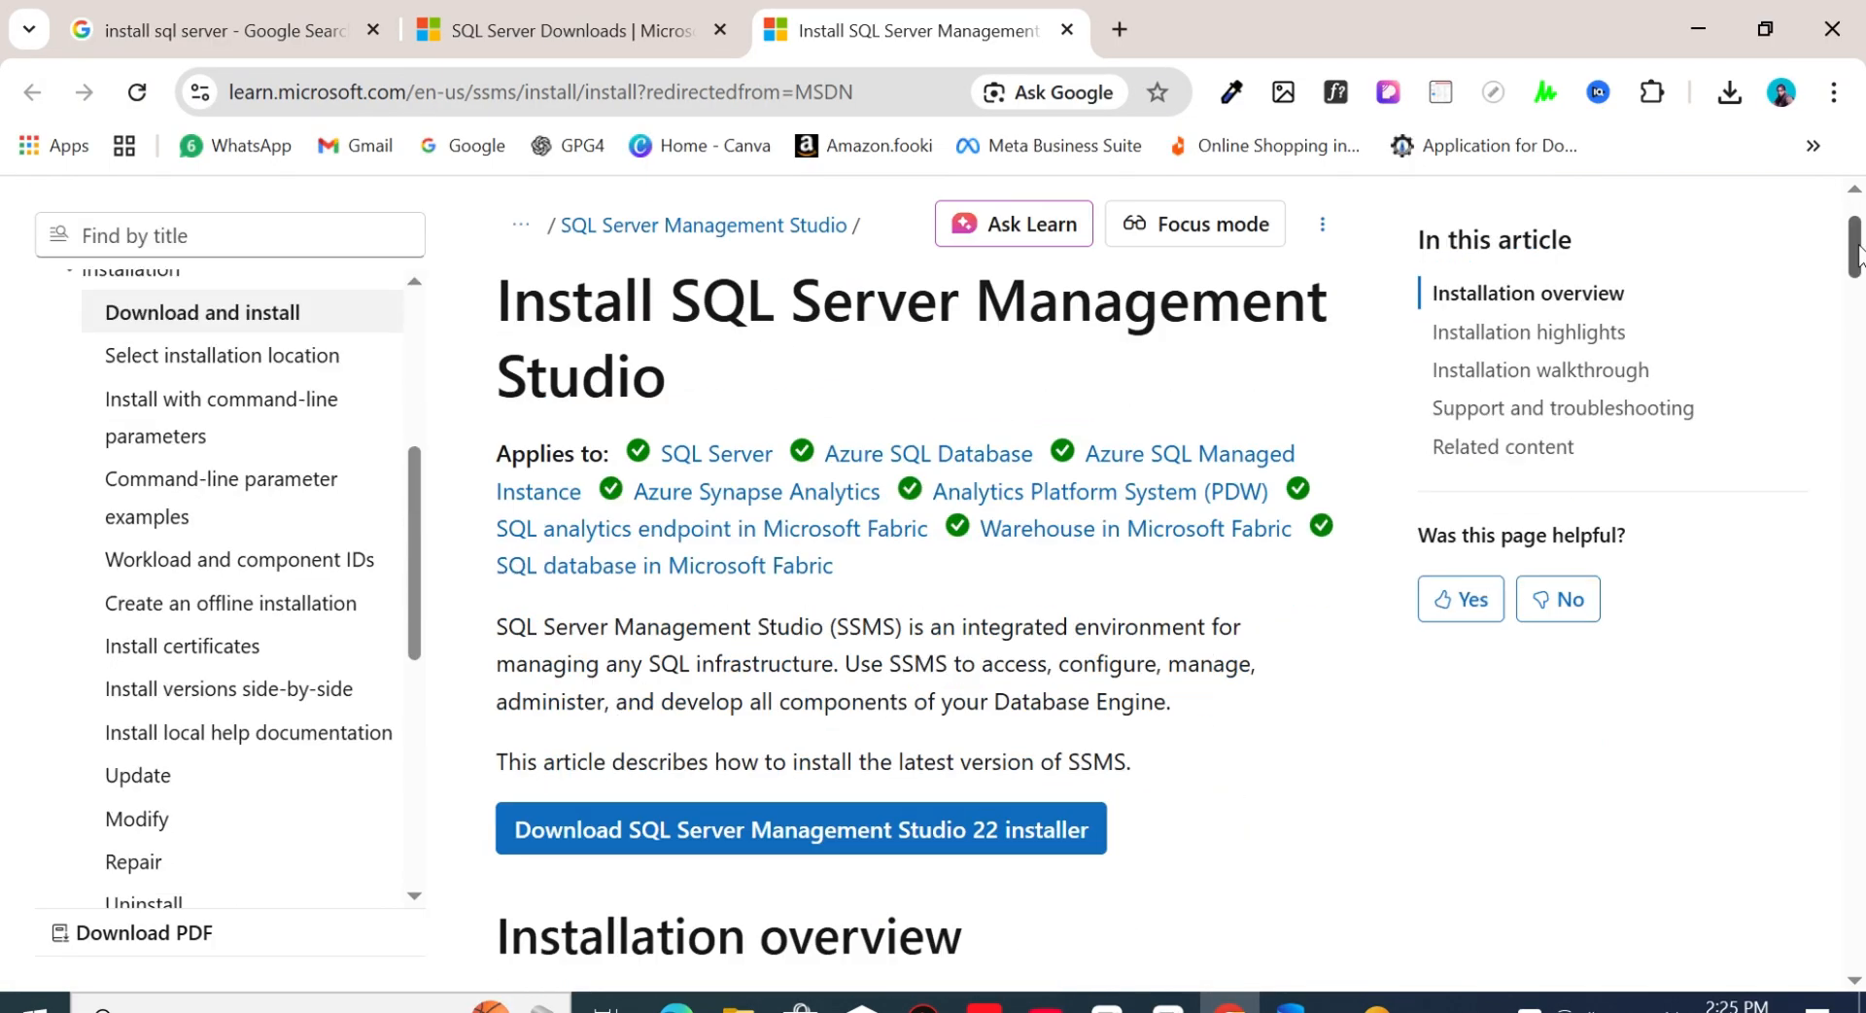
{"action": "scroll", "coordinate": [1858, 254], "scroll_direction": "down", "scroll_amount": 1}
{"action": "left_click", "coordinate": [732, 767]}
- Run the downloaded vs_SSMS installer and install SQL Server Management Studio 22 in the default location without optional workloads
{"action": "left_click", "coordinate": [1728, 95]}
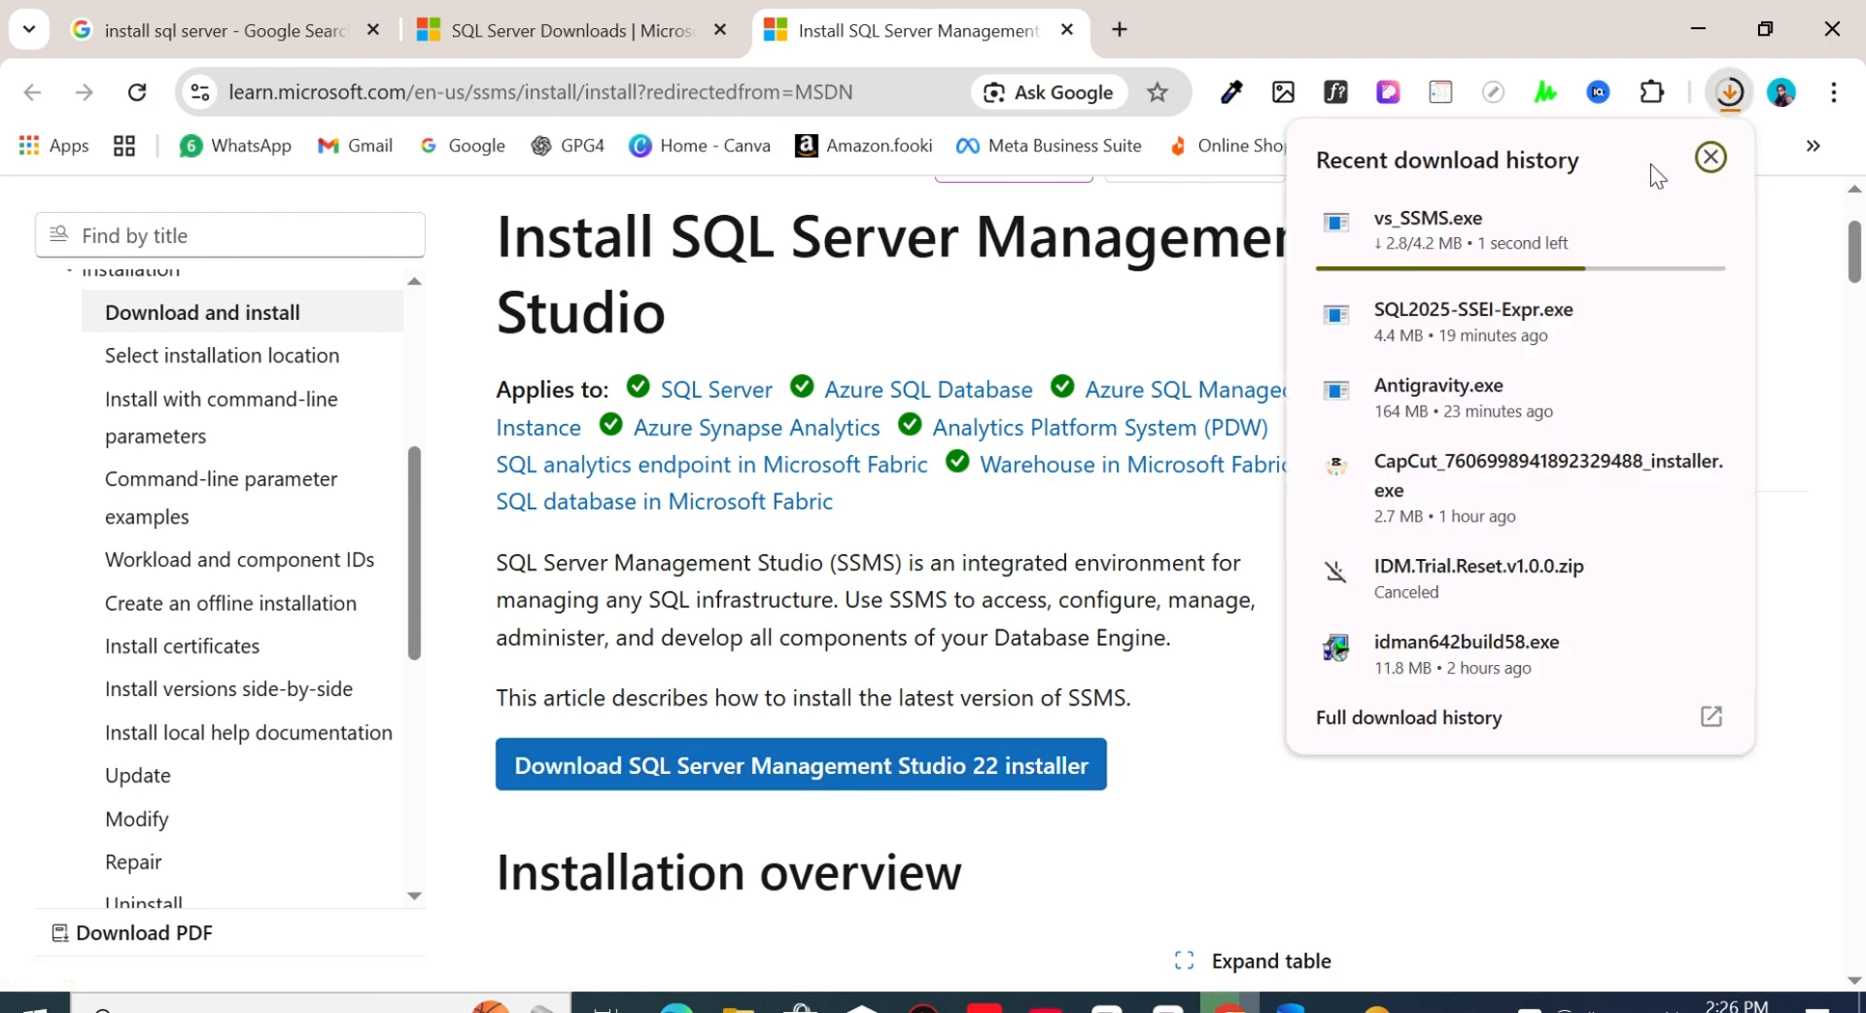
{"action": "left_click", "coordinate": [1652, 219]}
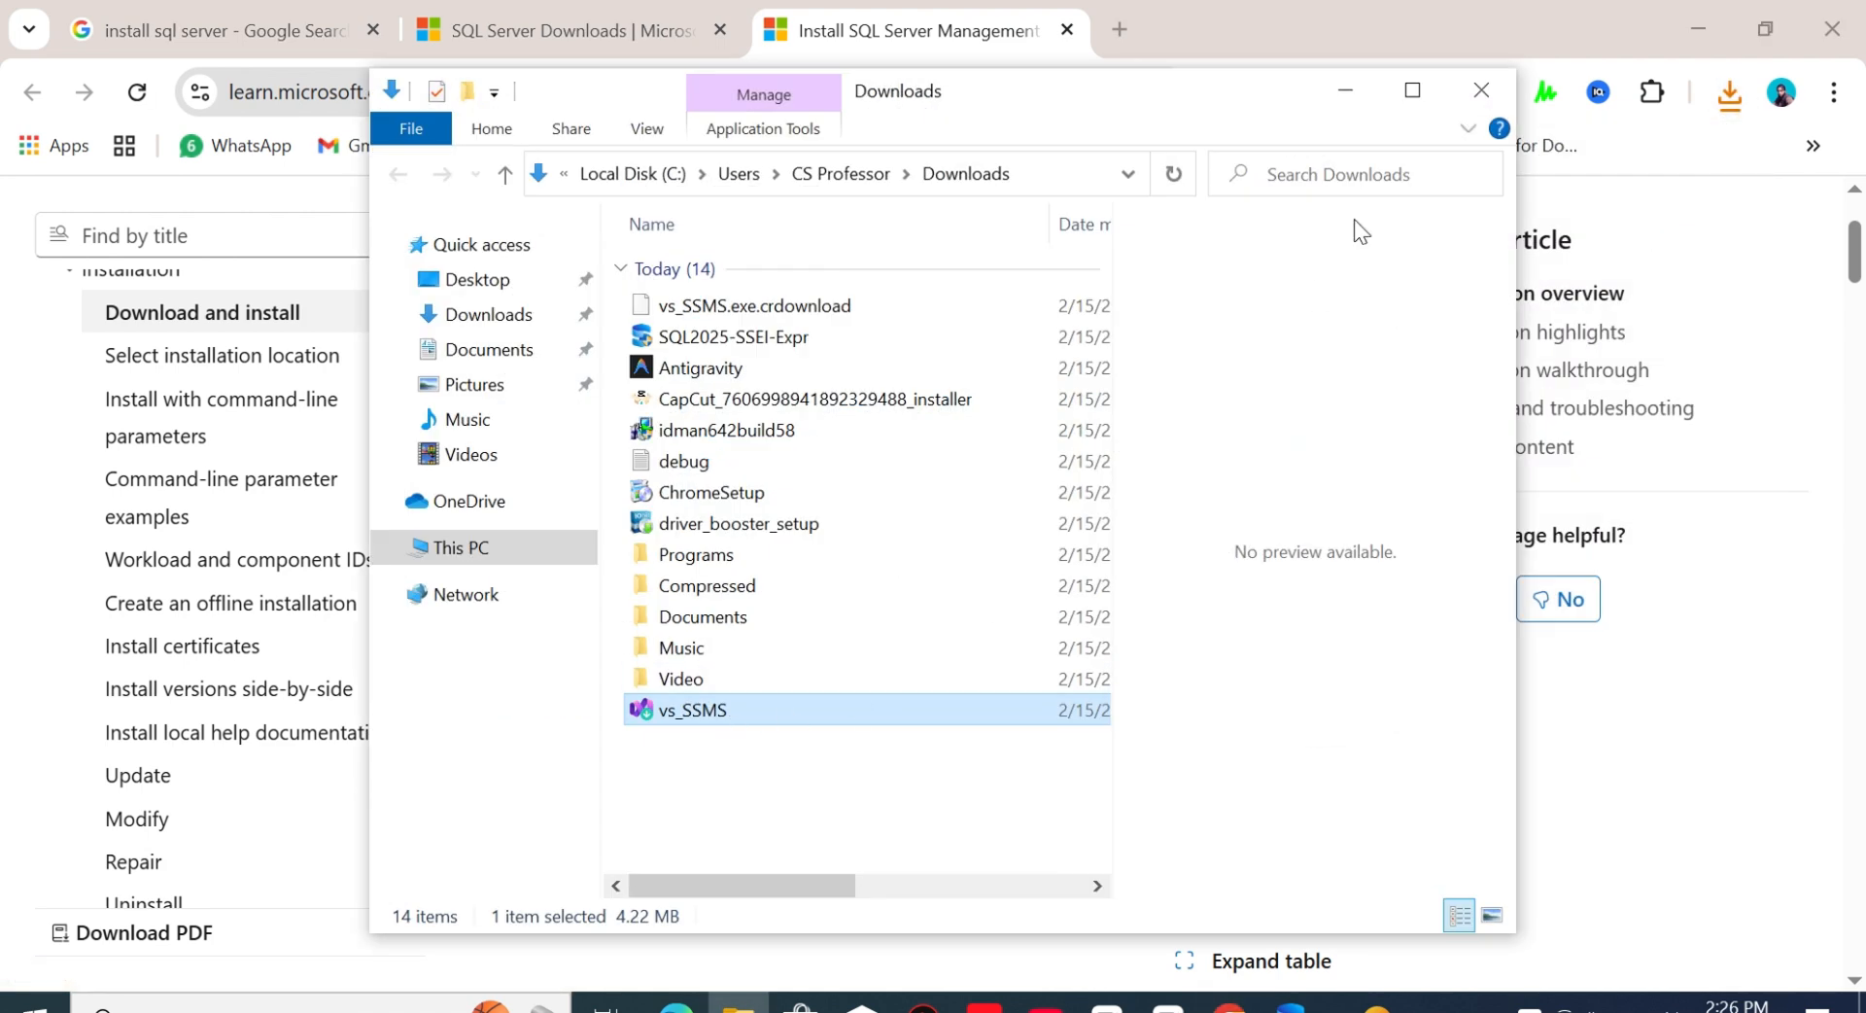
{"action": "left_click", "coordinate": [1412, 90]}
{"action": "double_click", "coordinate": [322, 629]}
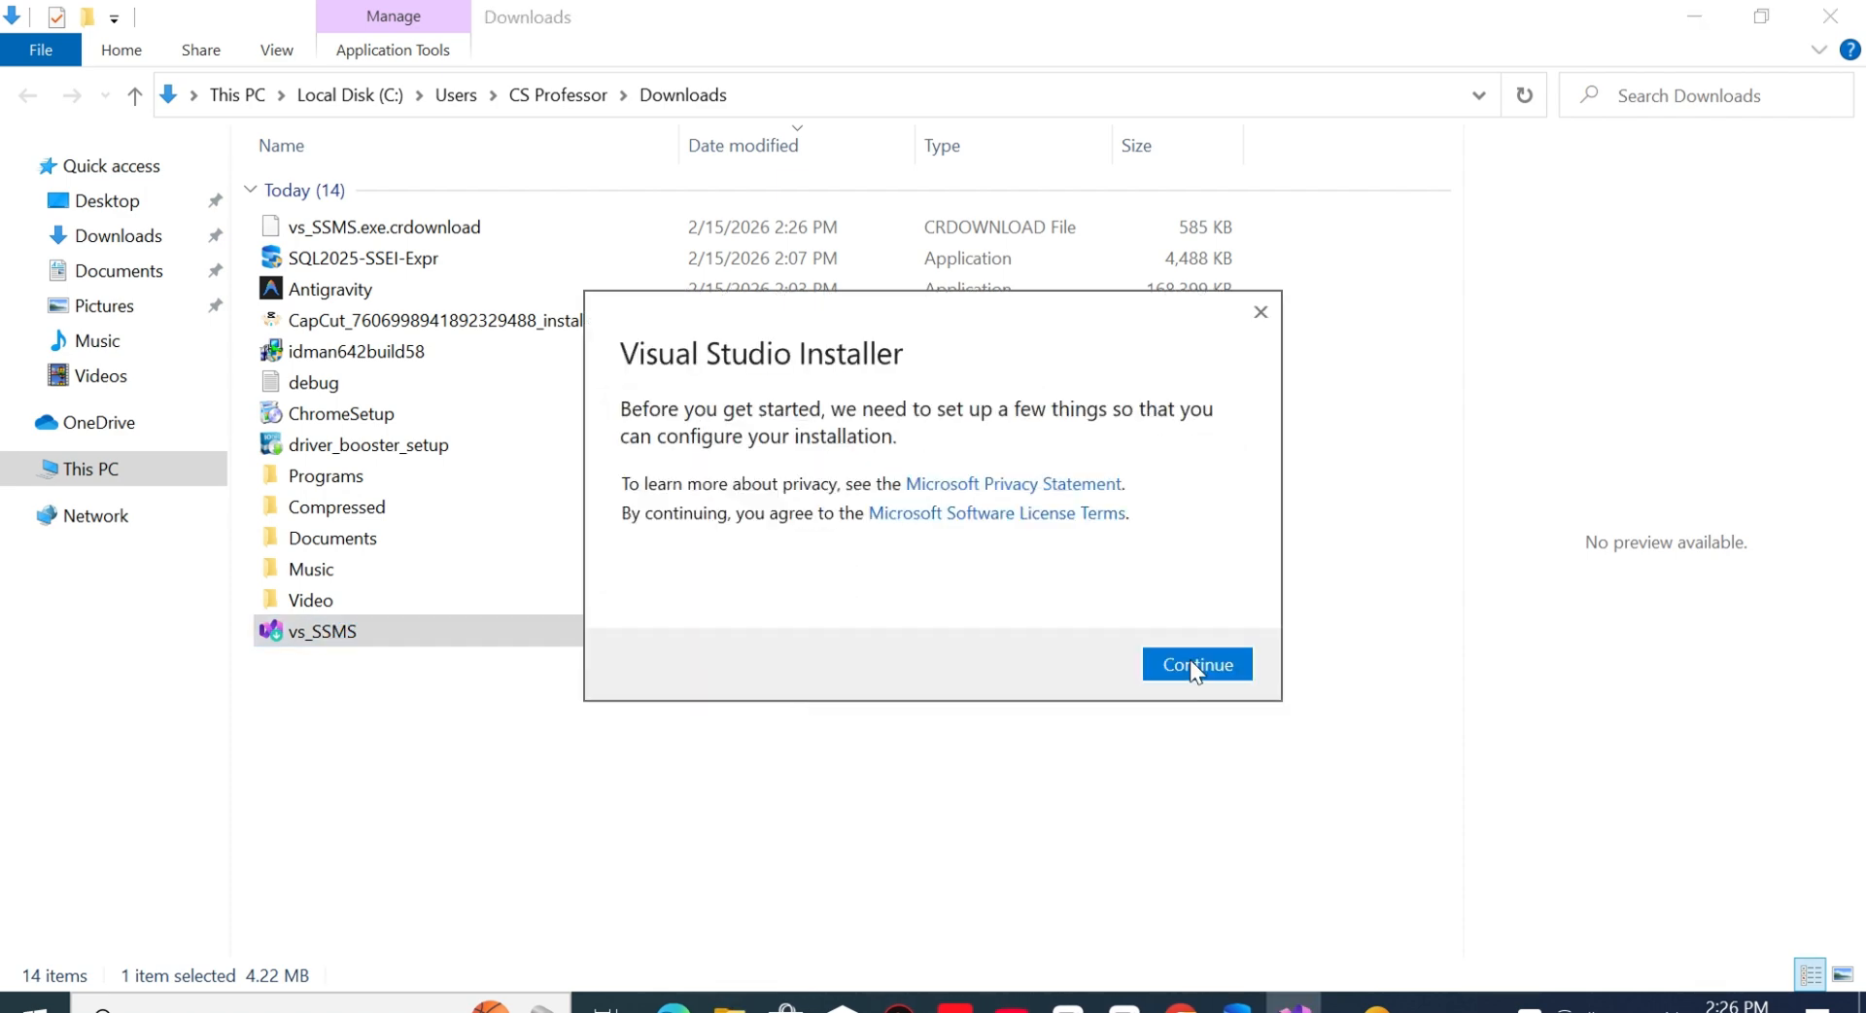
{"action": "left_click", "coordinate": [1192, 661]}
{"action": "left_click", "coordinate": [1696, 19]}
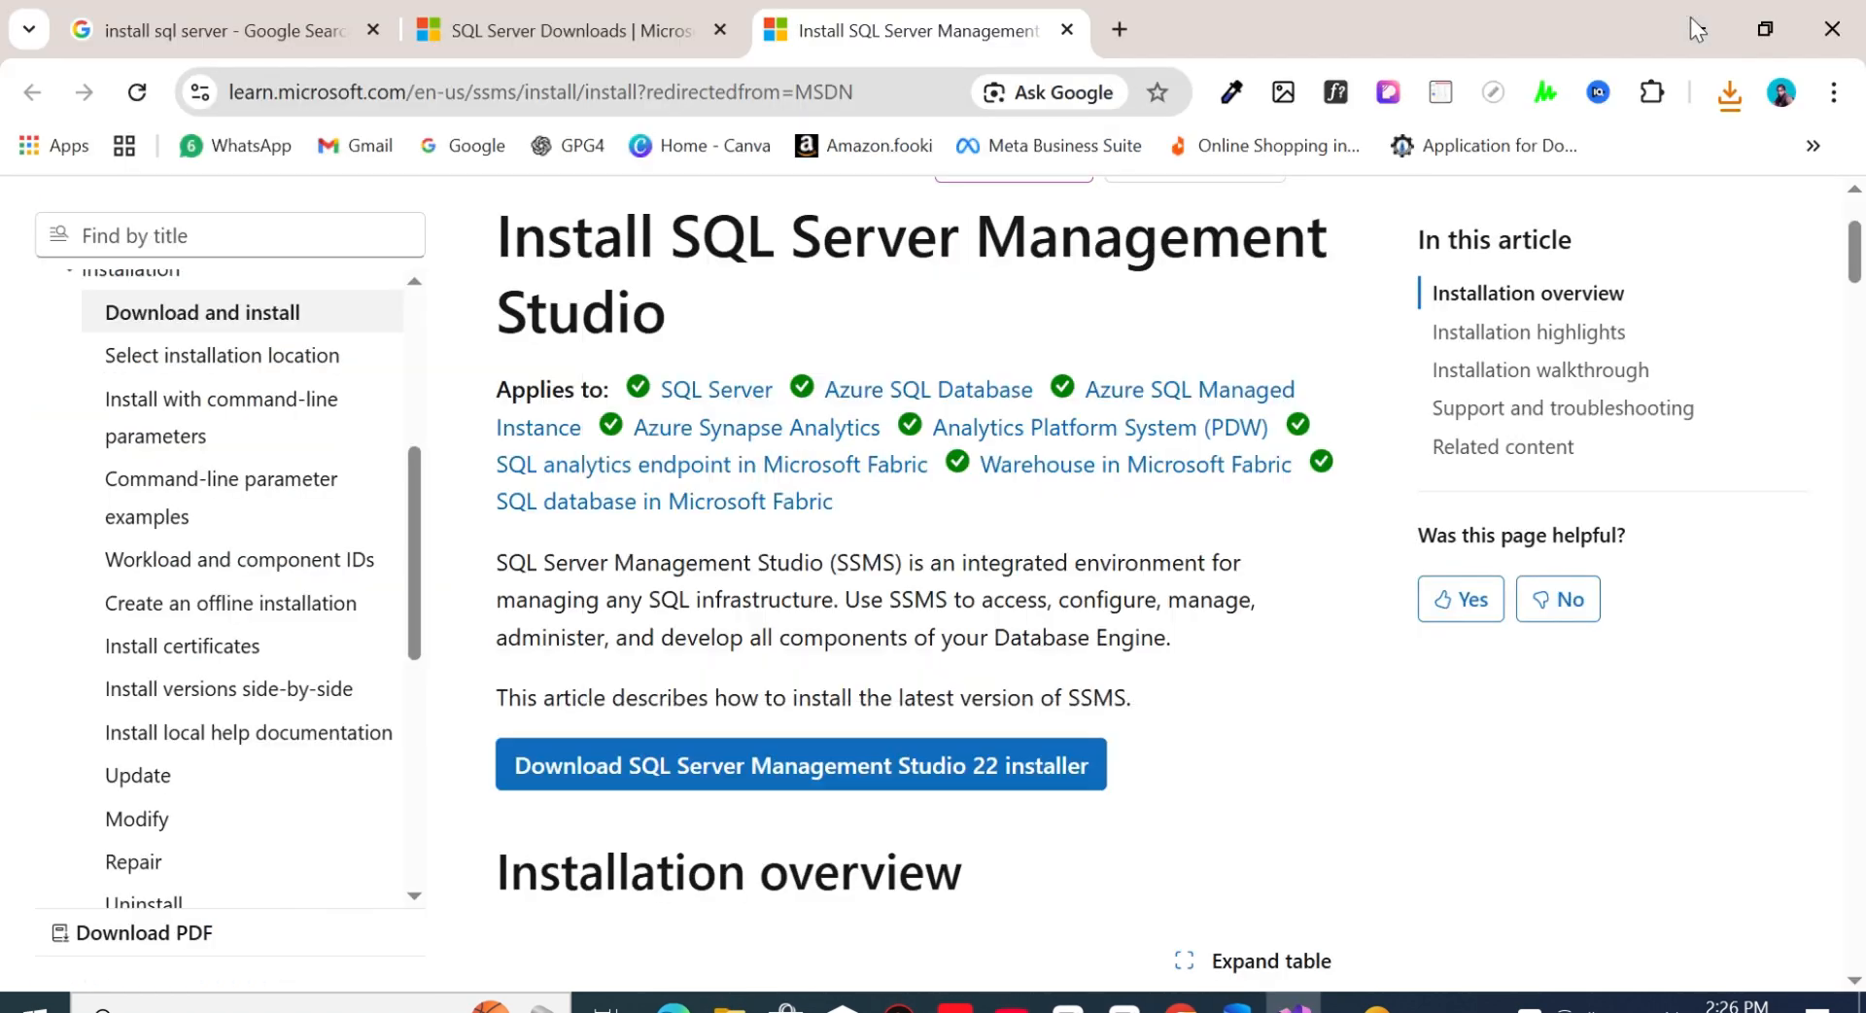
{"action": "left_click", "coordinate": [1689, 15]}
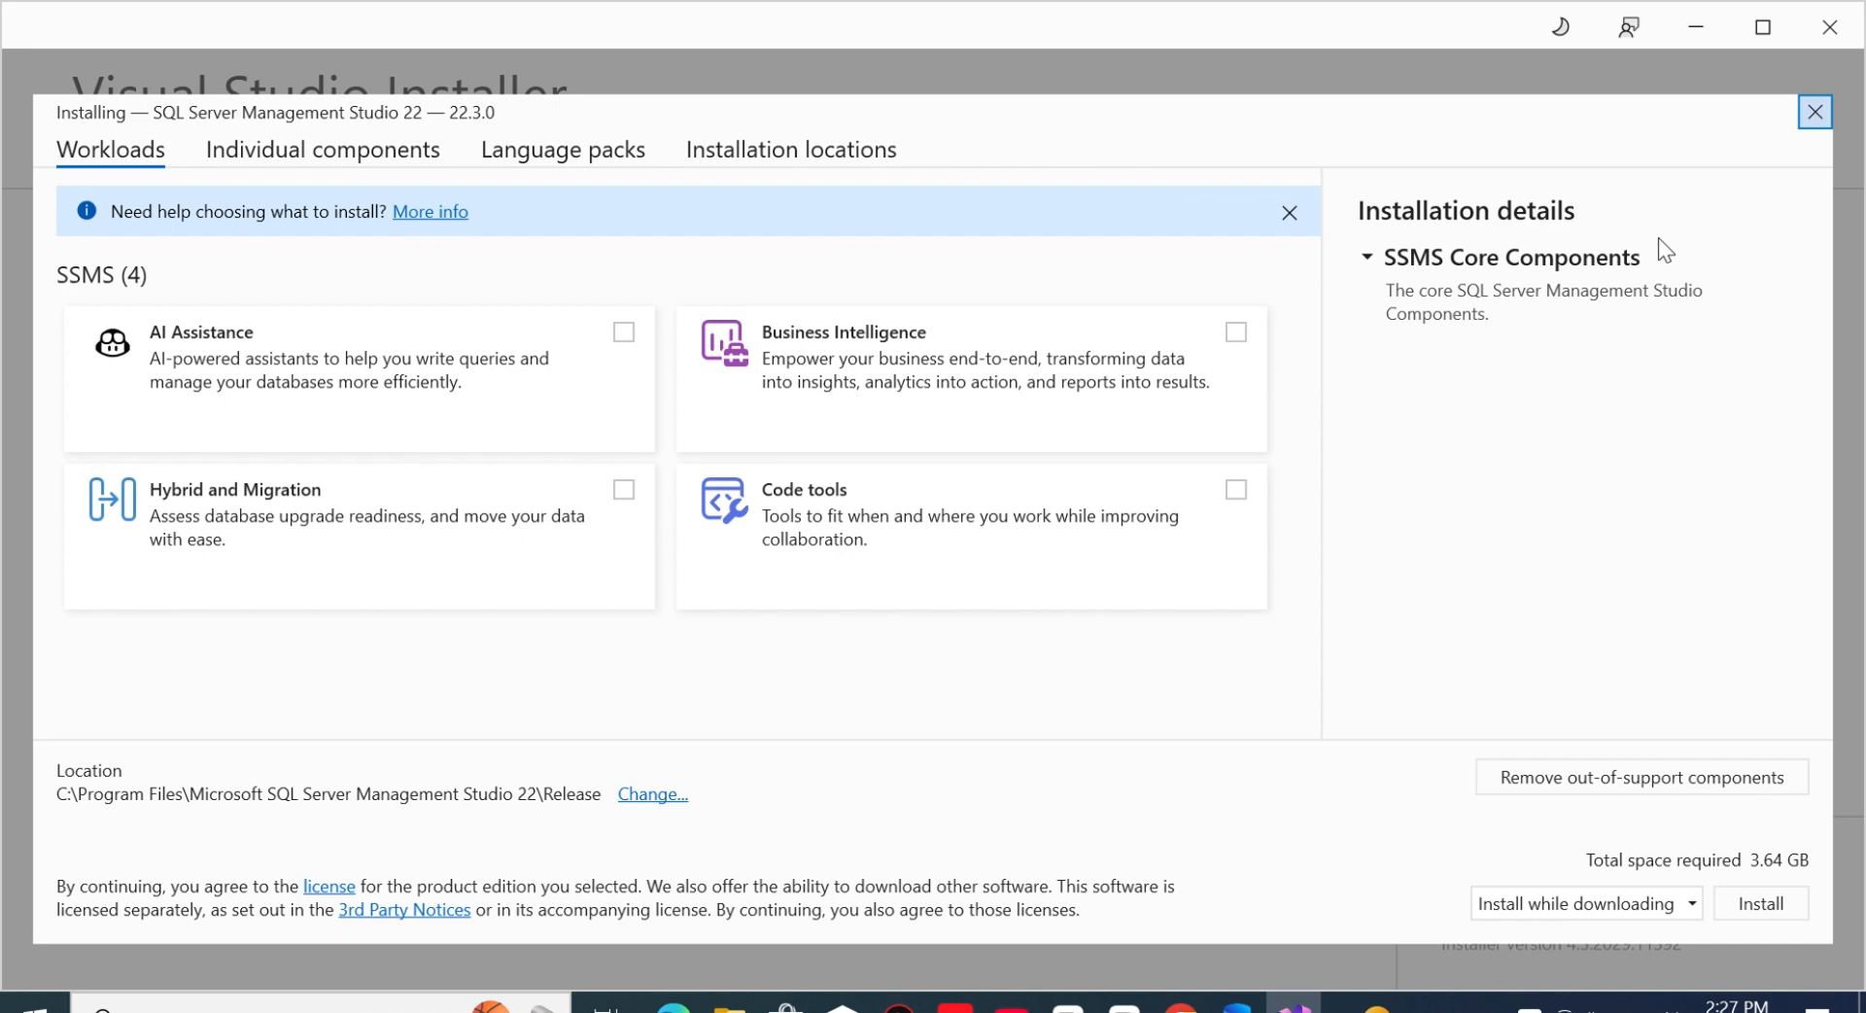
{"action": "left_click", "coordinate": [1763, 902]}
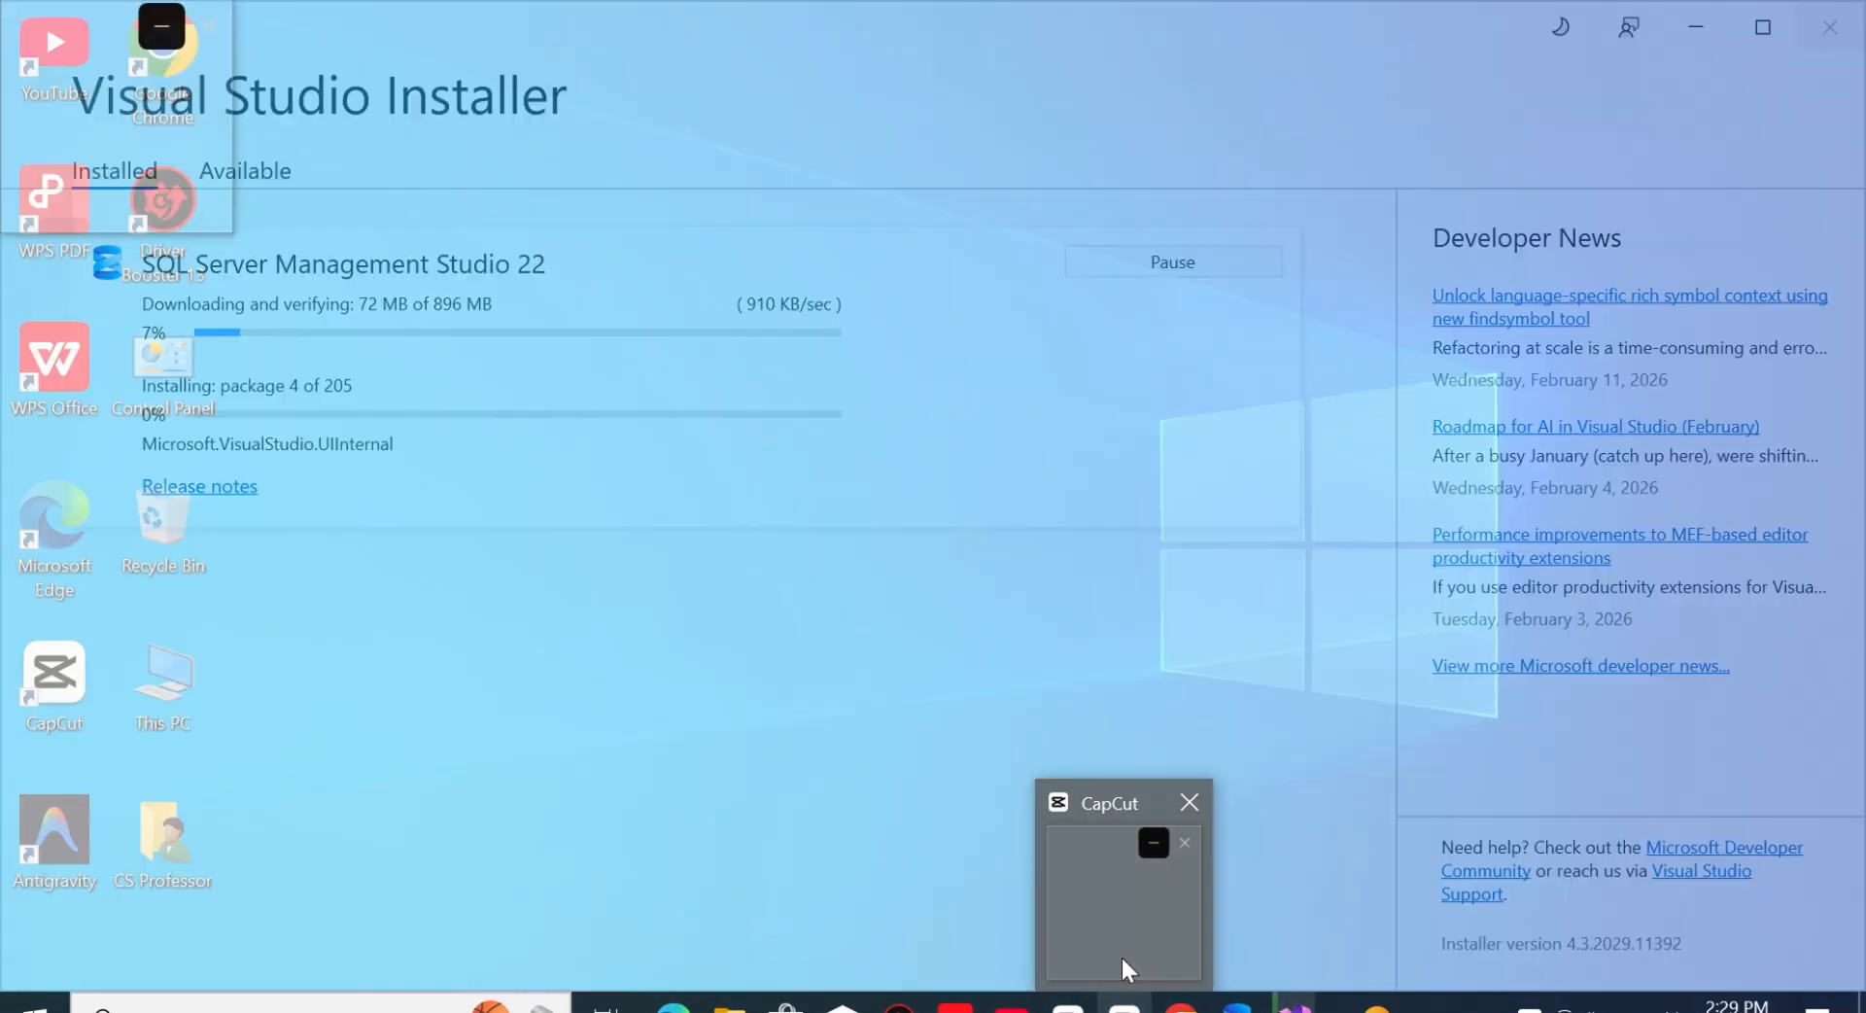
{"action": "left_click", "coordinate": [1123, 950]}
{"action": "left_click", "coordinate": [1188, 946]}
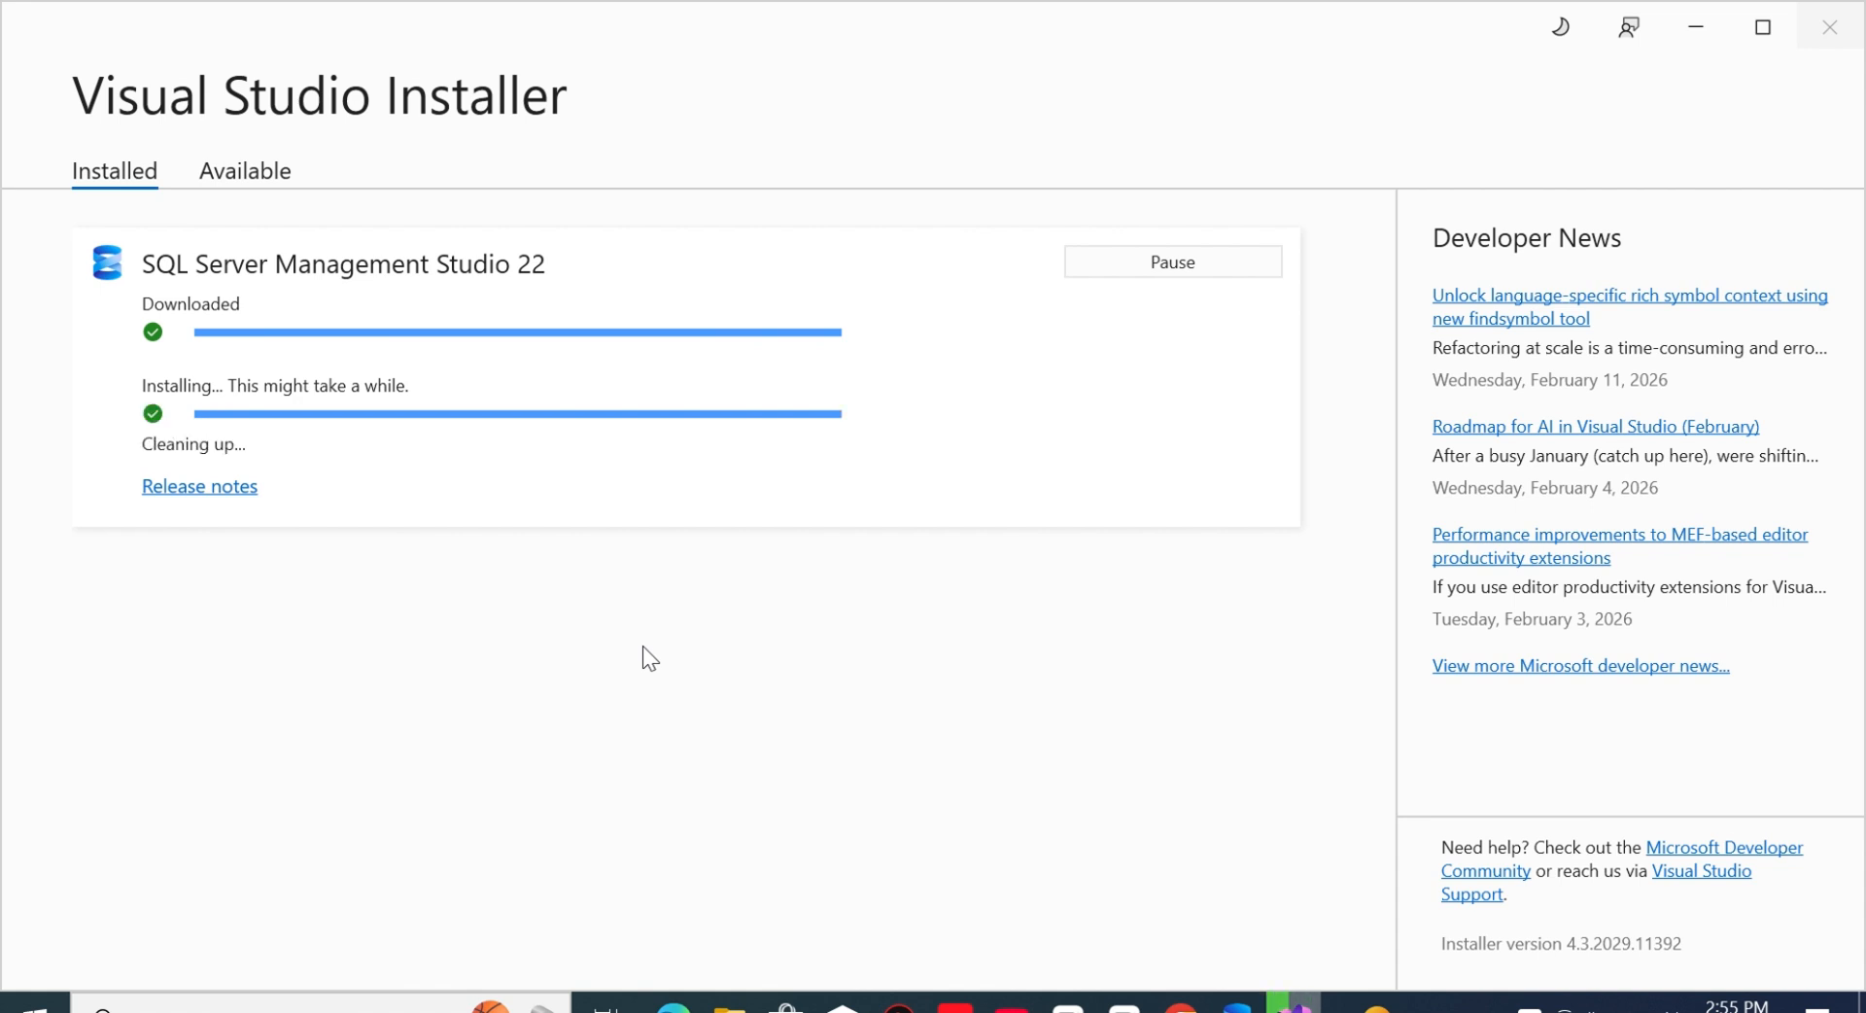
{"action": "left_click", "coordinate": [1250, 584]}
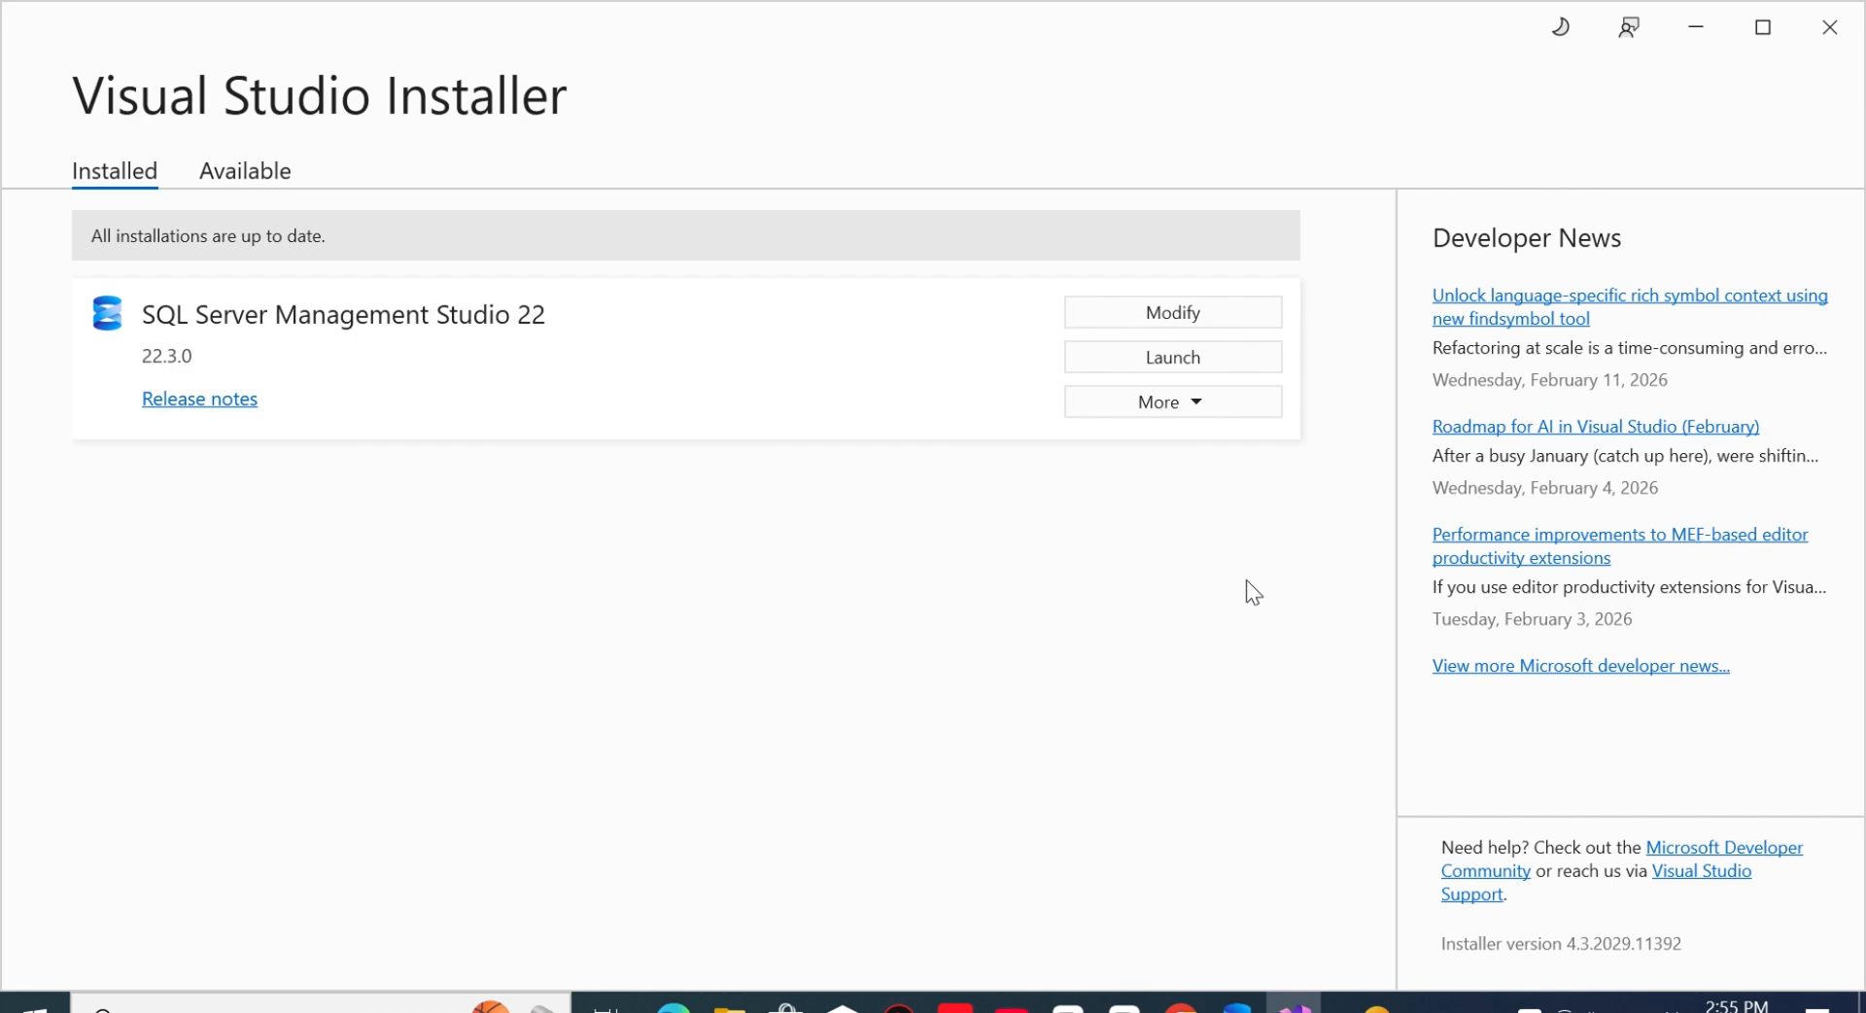
- Find Visual Studio Community 2026 among the available products and open its installation options
{"action": "left_click", "coordinate": [246, 172]}
{"action": "mouse_move", "coordinate": [1390, 440]}
{"action": "left_mouse_down"}
{"action": "mouse_move", "coordinate": [1389, 628]}
{"action": "mouse_move", "coordinate": [1426, 867]}
{"action": "mouse_move", "coordinate": [1395, 412]}
{"action": "left_mouse_up"}
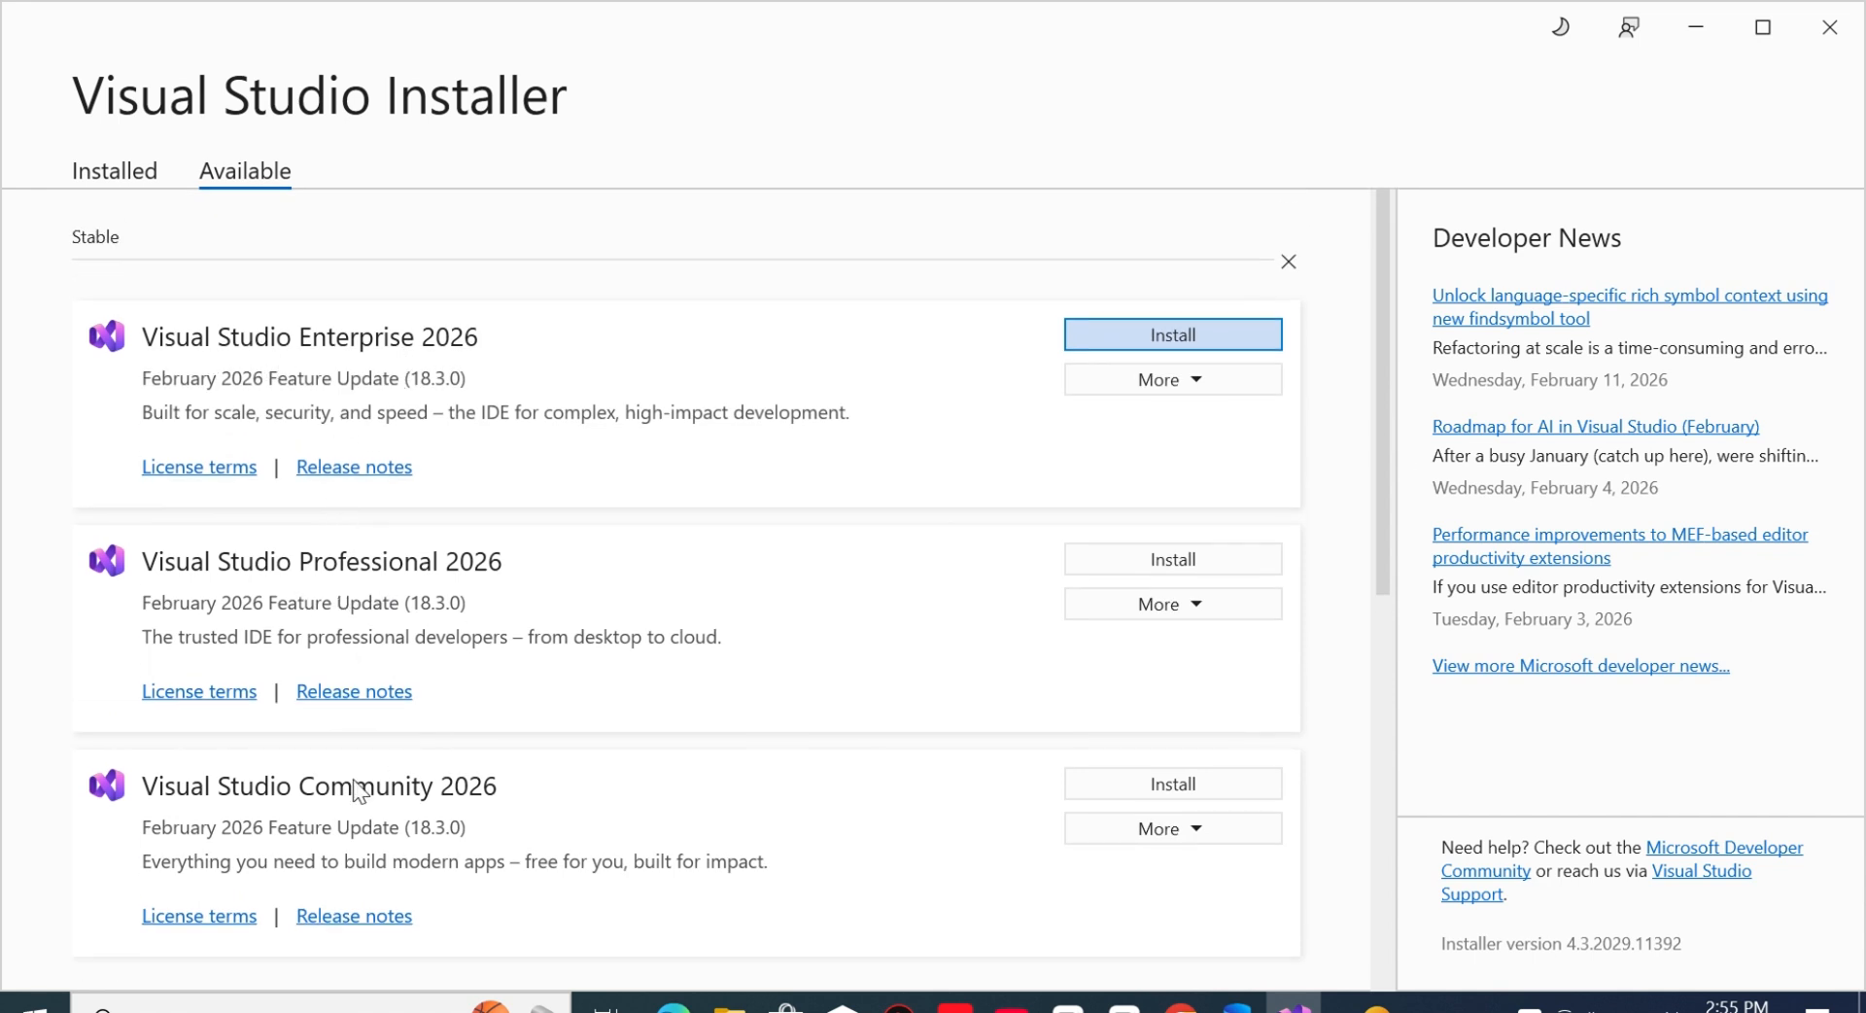
{"action": "left_click", "coordinate": [1166, 785]}
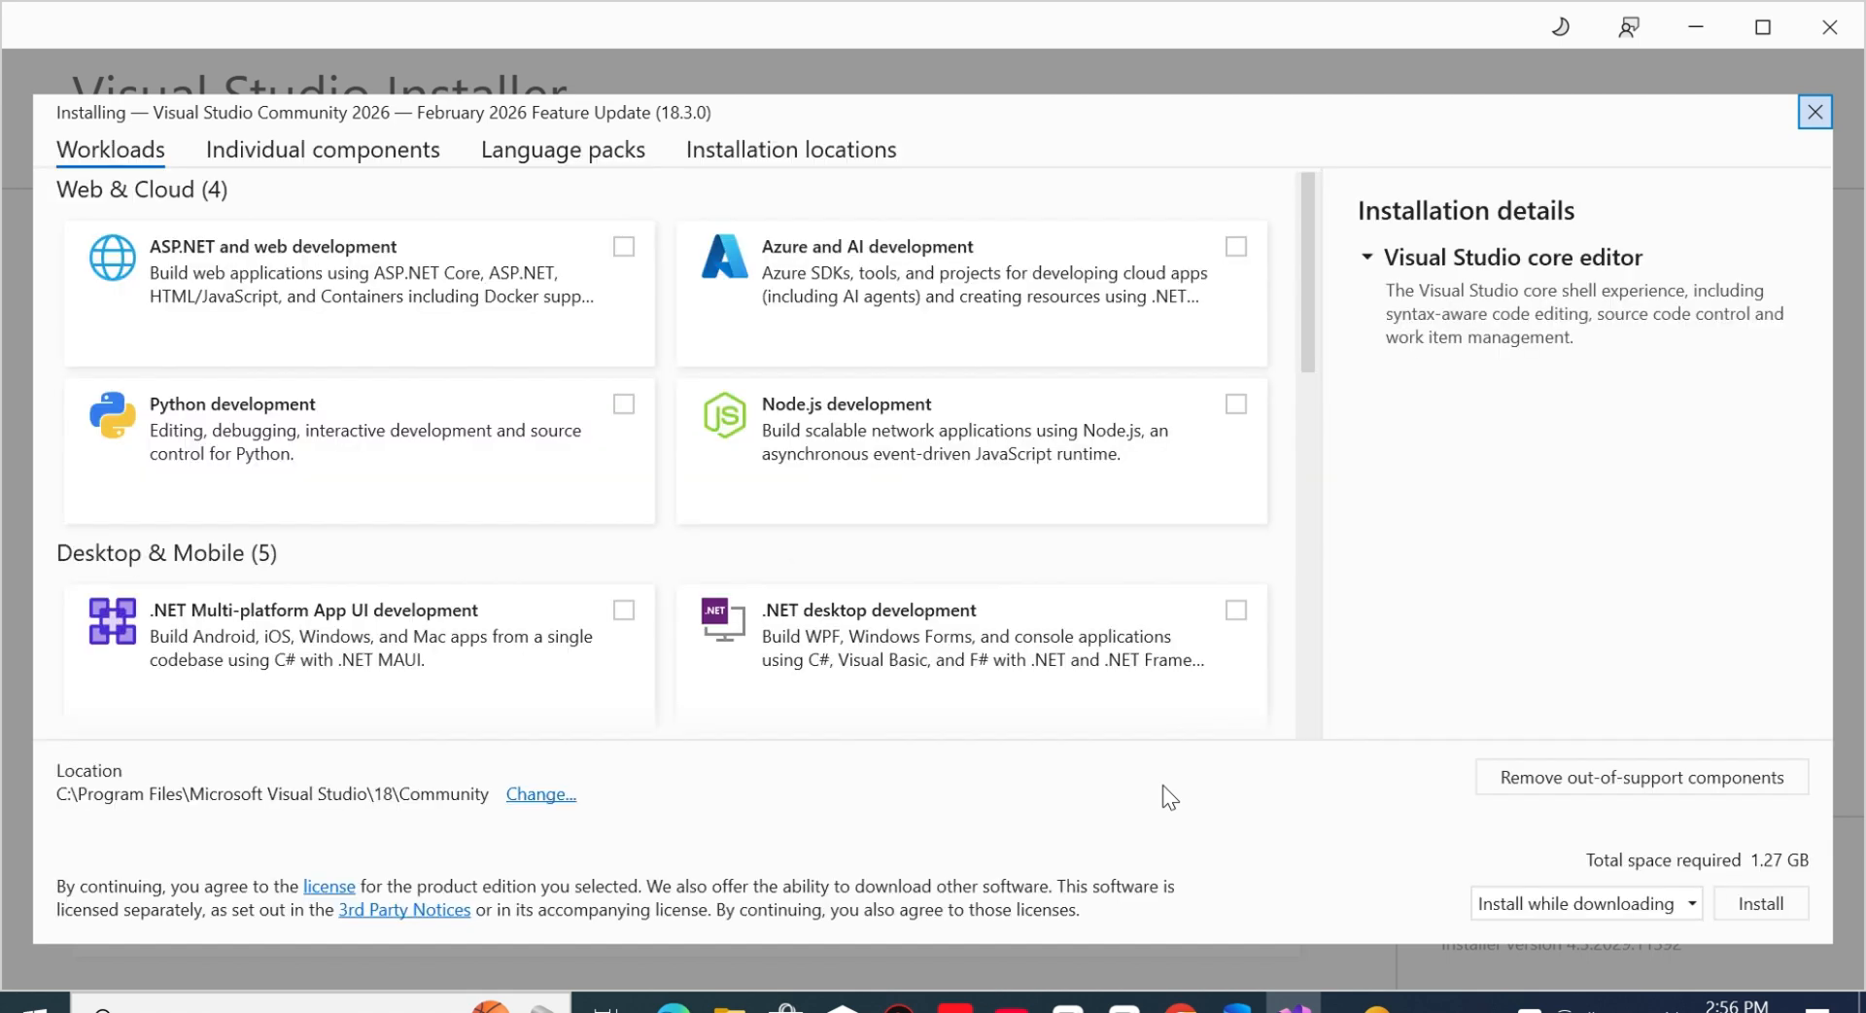
- Select the .NET desktop development and Data storage and processing workloads for Visual Studio Community 2026
{"action": "right_click", "coordinate": [1308, 457]}
{"action": "left_click", "coordinate": [1309, 340]}
{"action": "left_click_drag", "start_coordinate": [1309, 340], "coordinate": [1332, 442]}
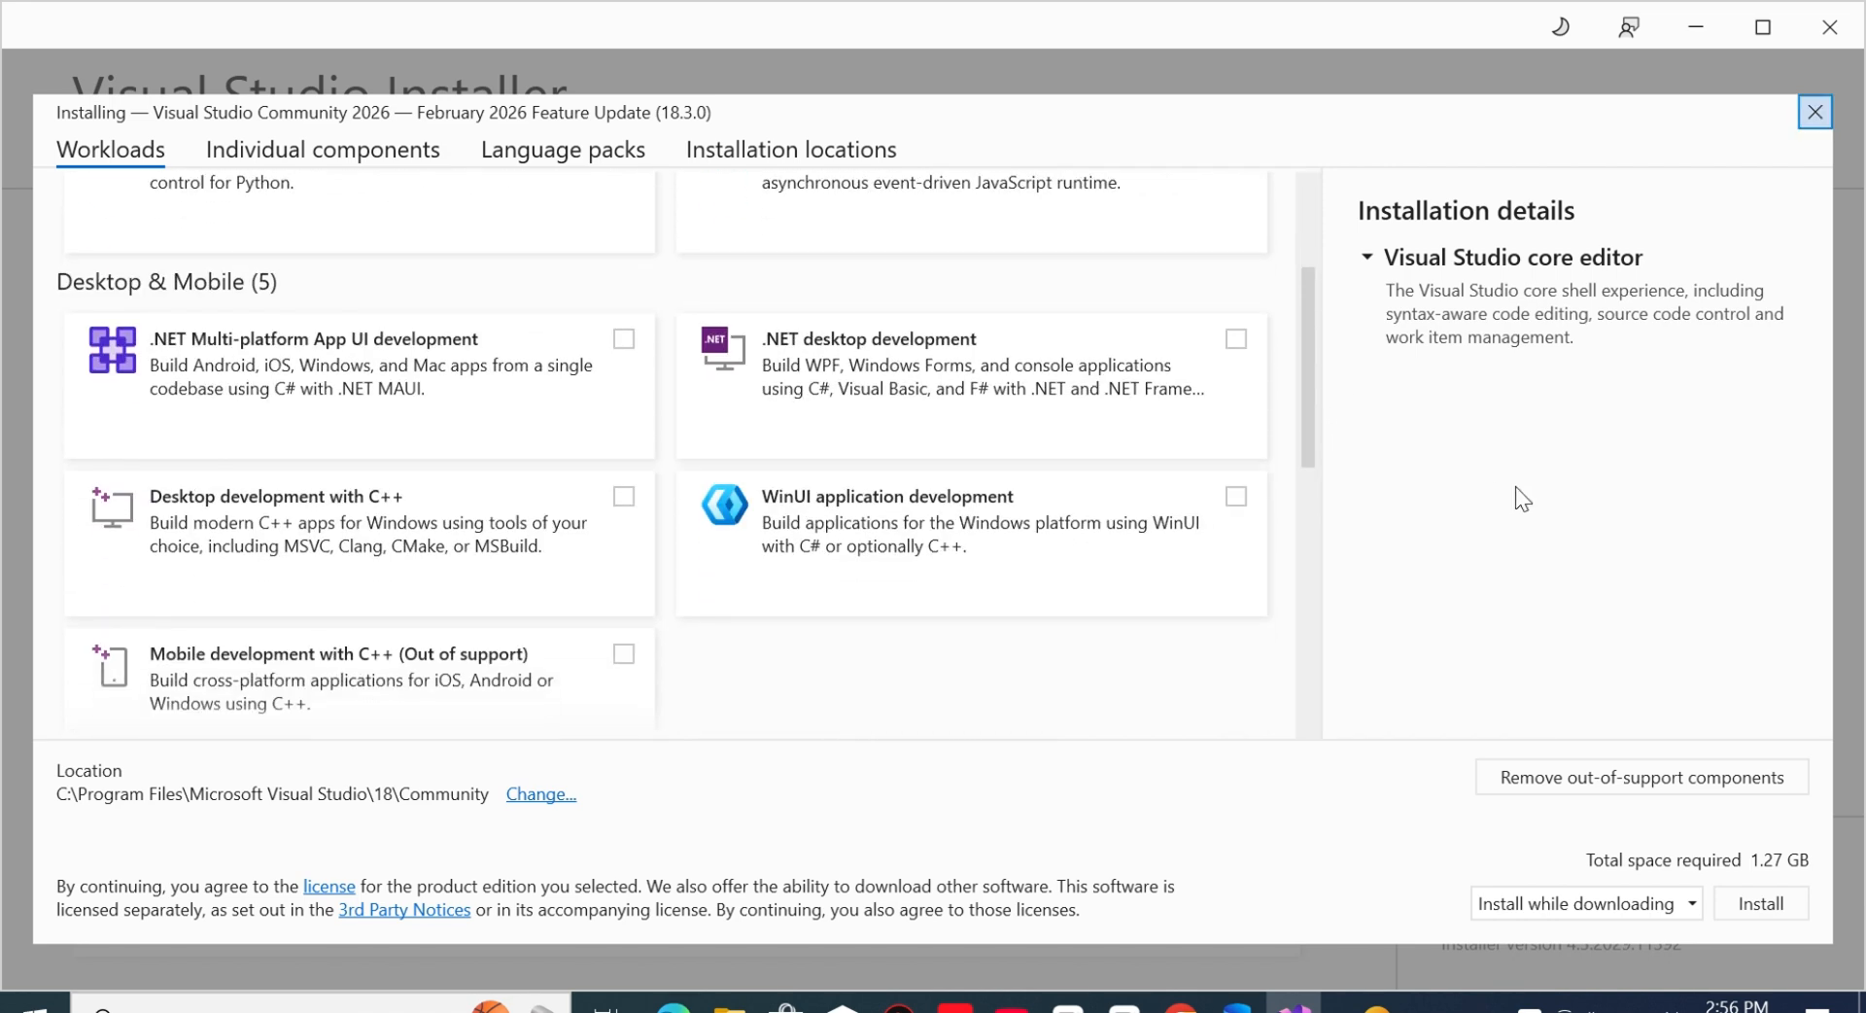
{"action": "left_click", "coordinate": [1235, 339]}
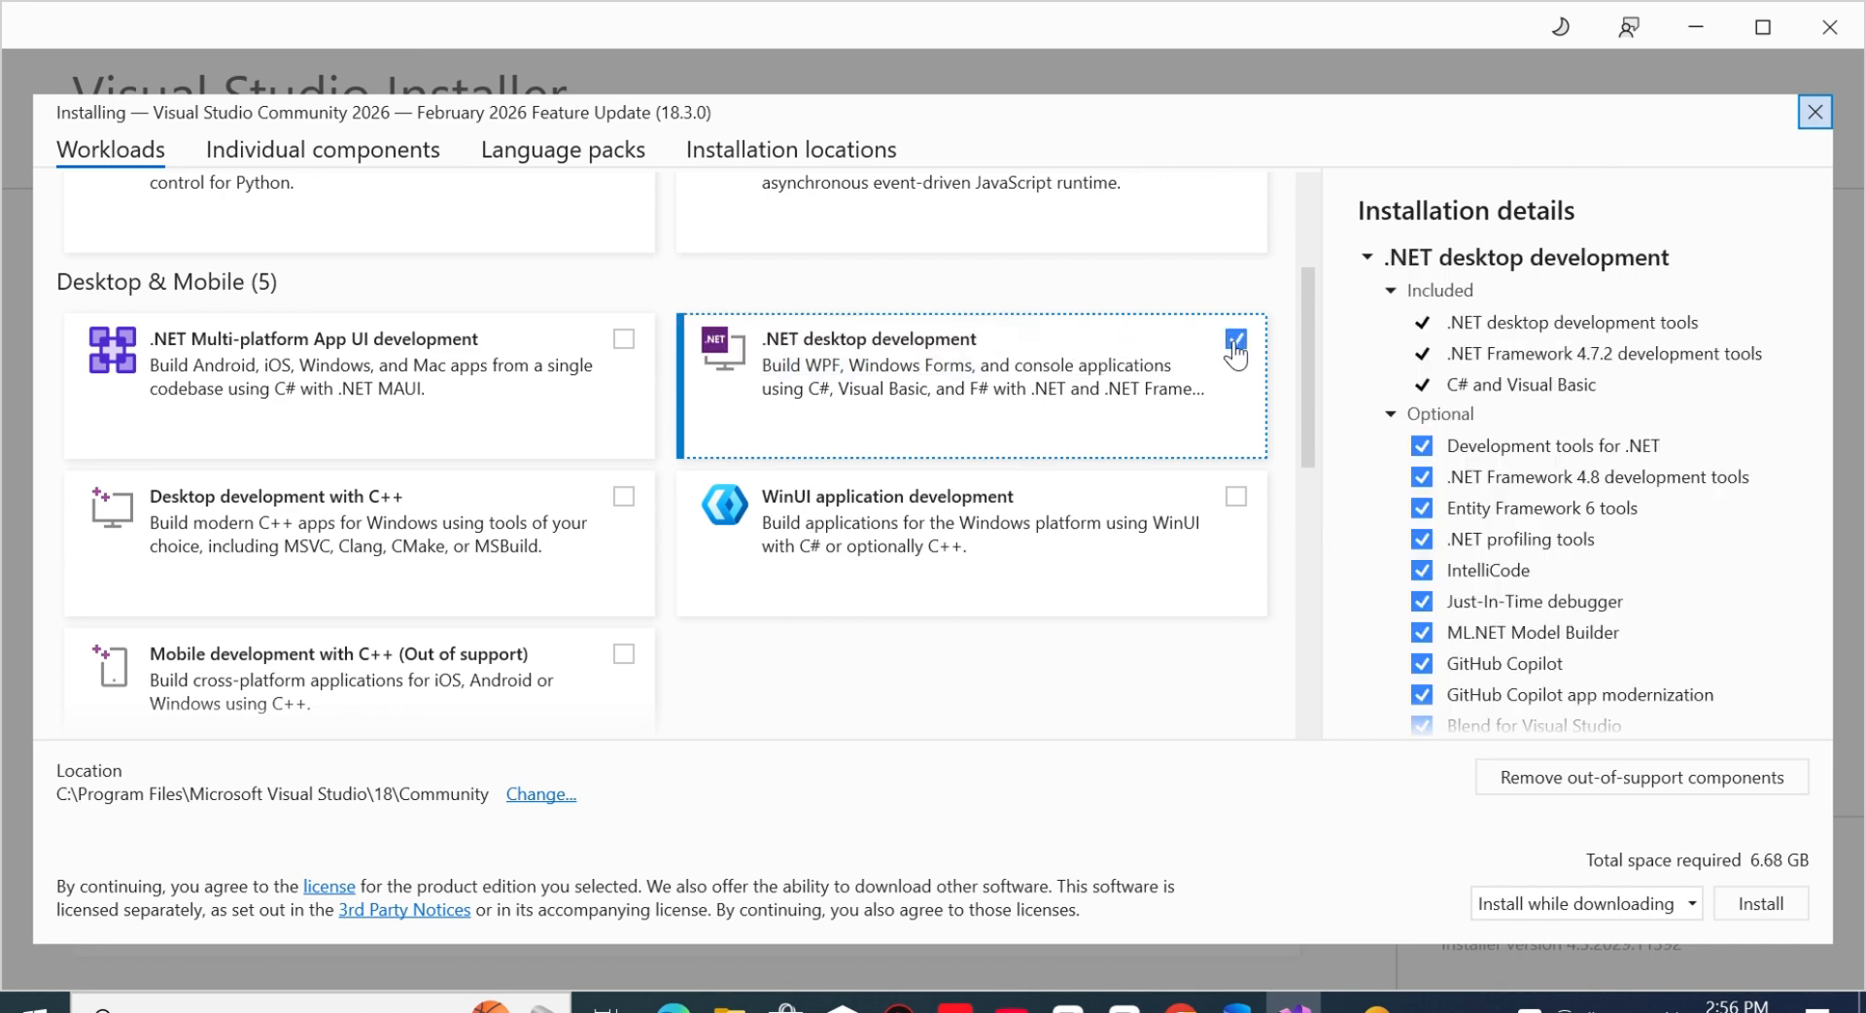
{"action": "left_click_drag", "start_coordinate": [1302, 442], "coordinate": [1339, 662]}
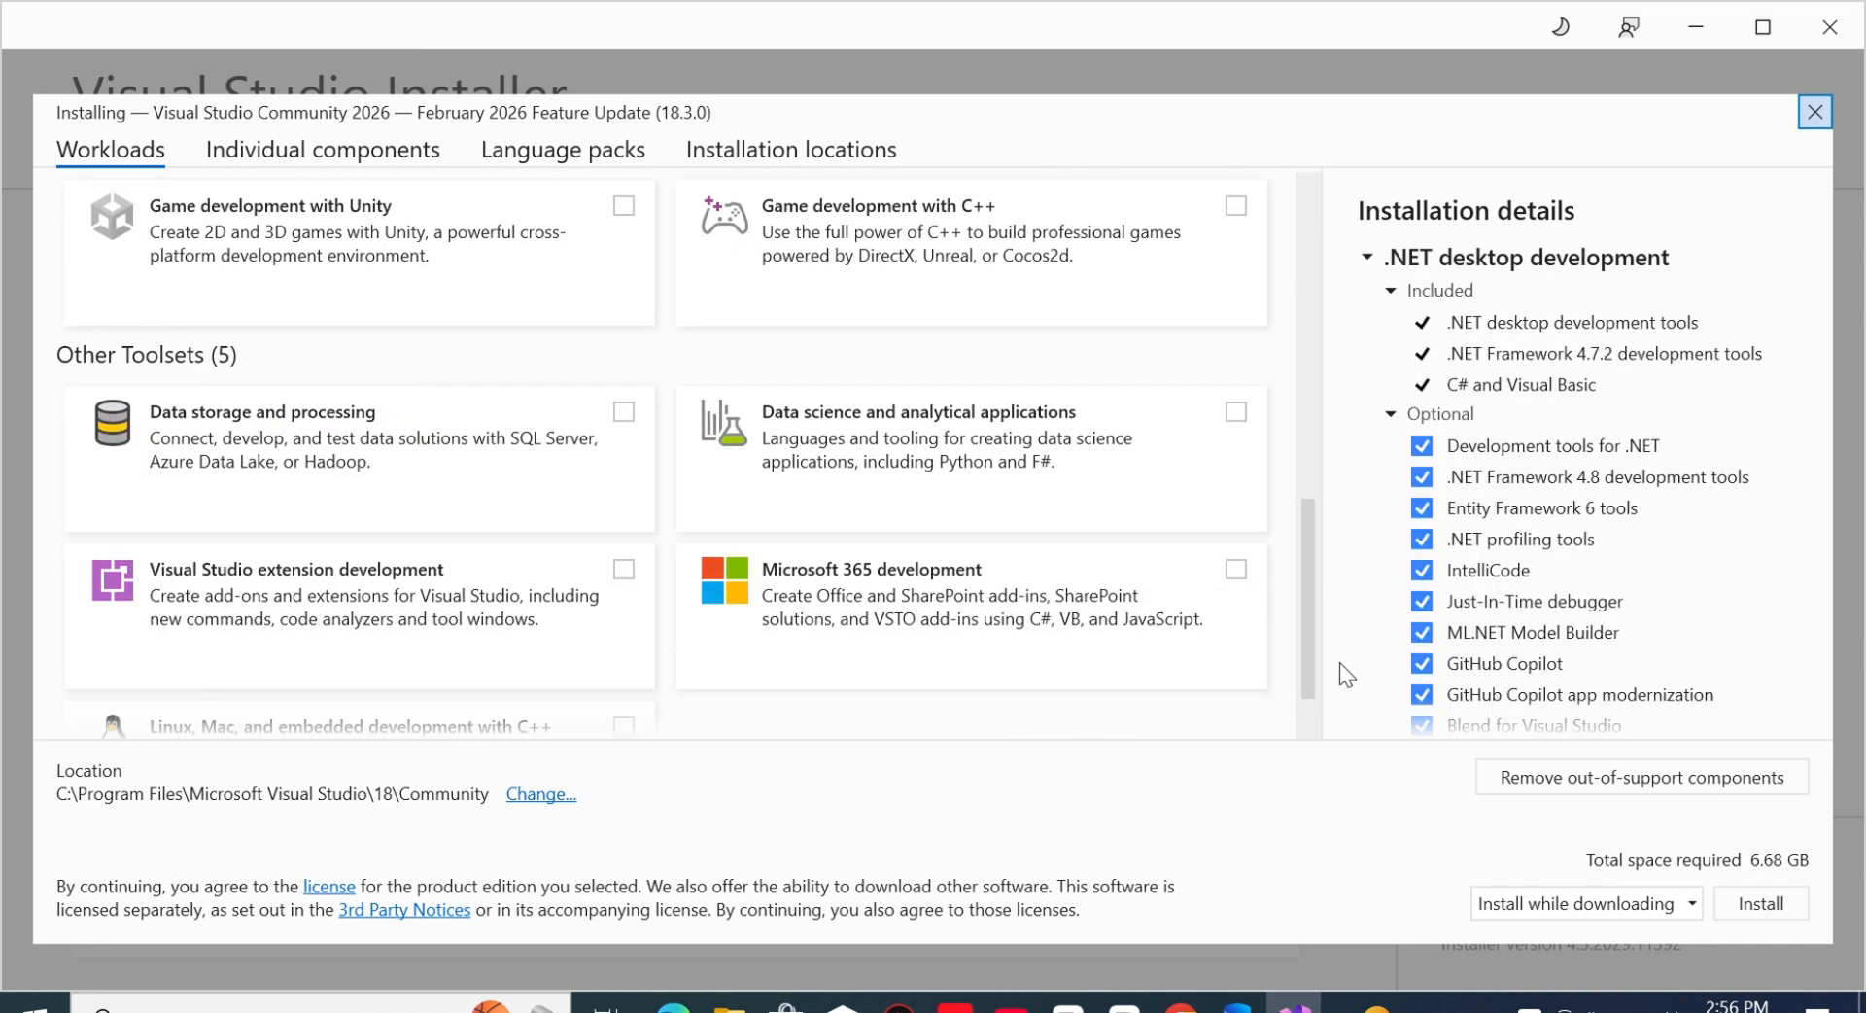
{"action": "left_click", "coordinate": [623, 412]}
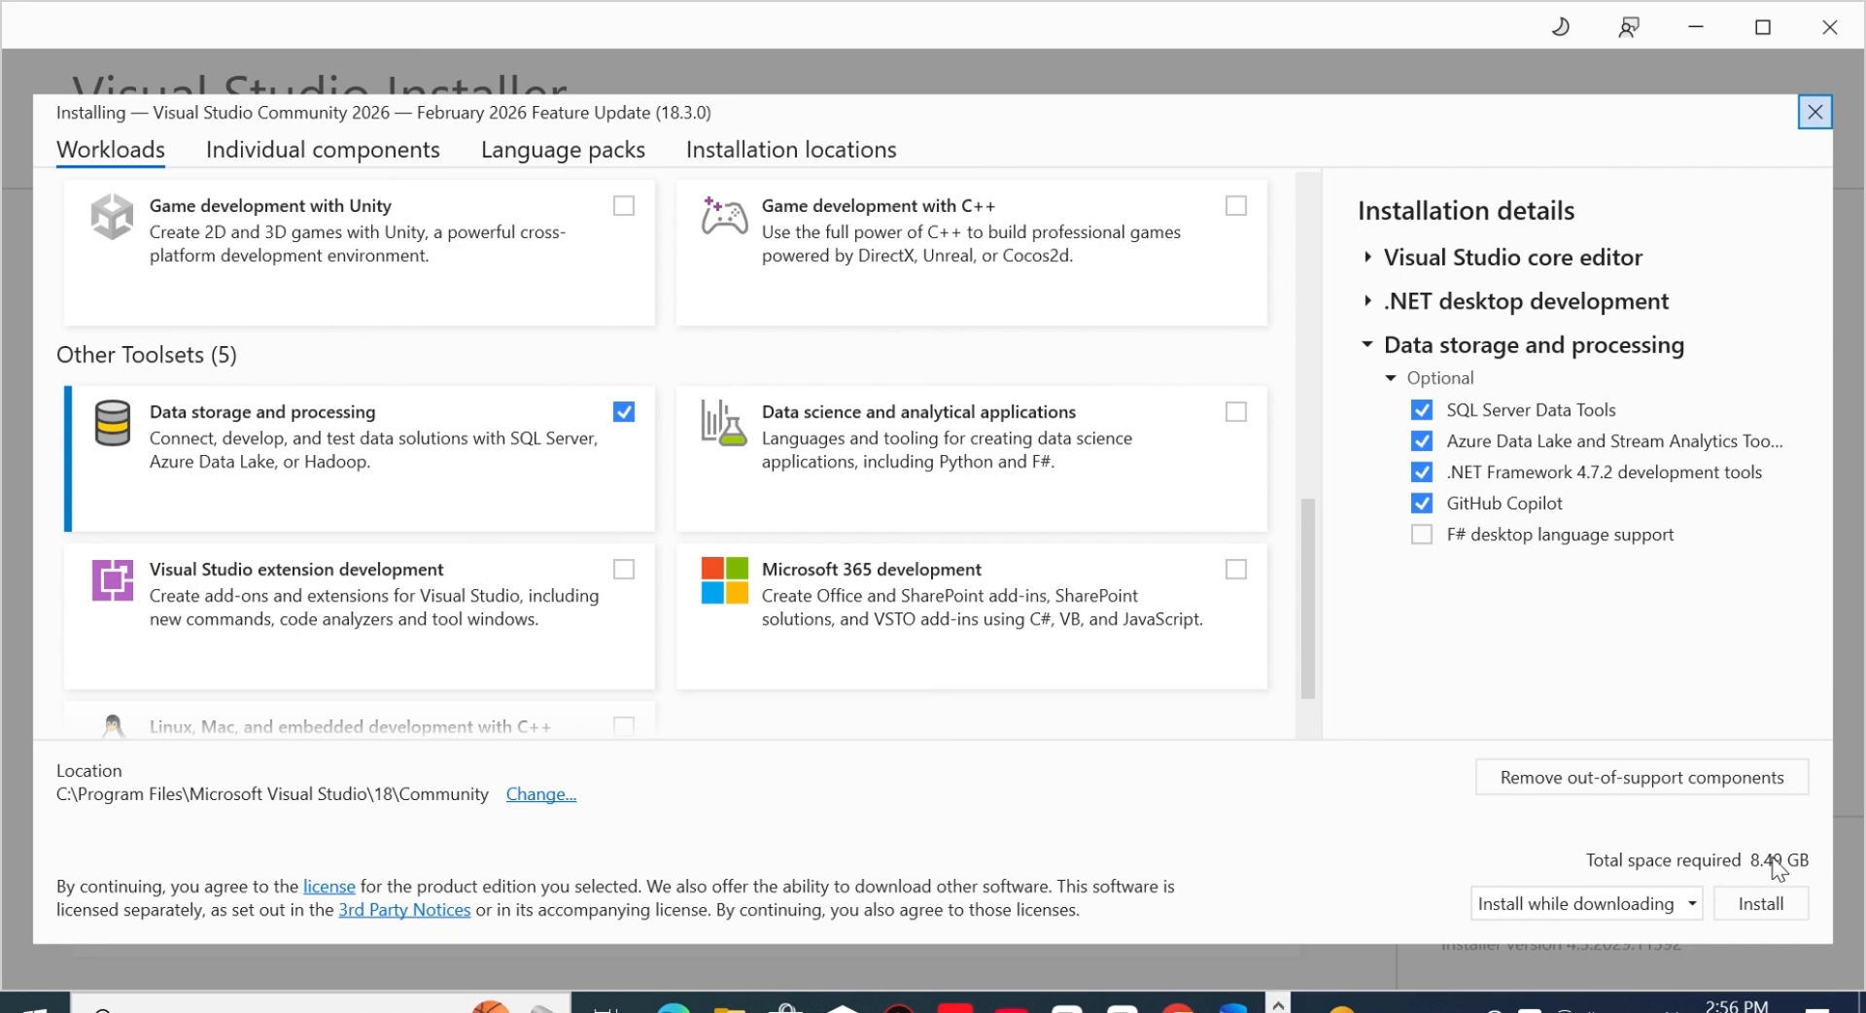
- Keep the Install while downloading mode and start installing Visual Studio Community 2026
{"action": "left_click", "coordinate": [1695, 908]}
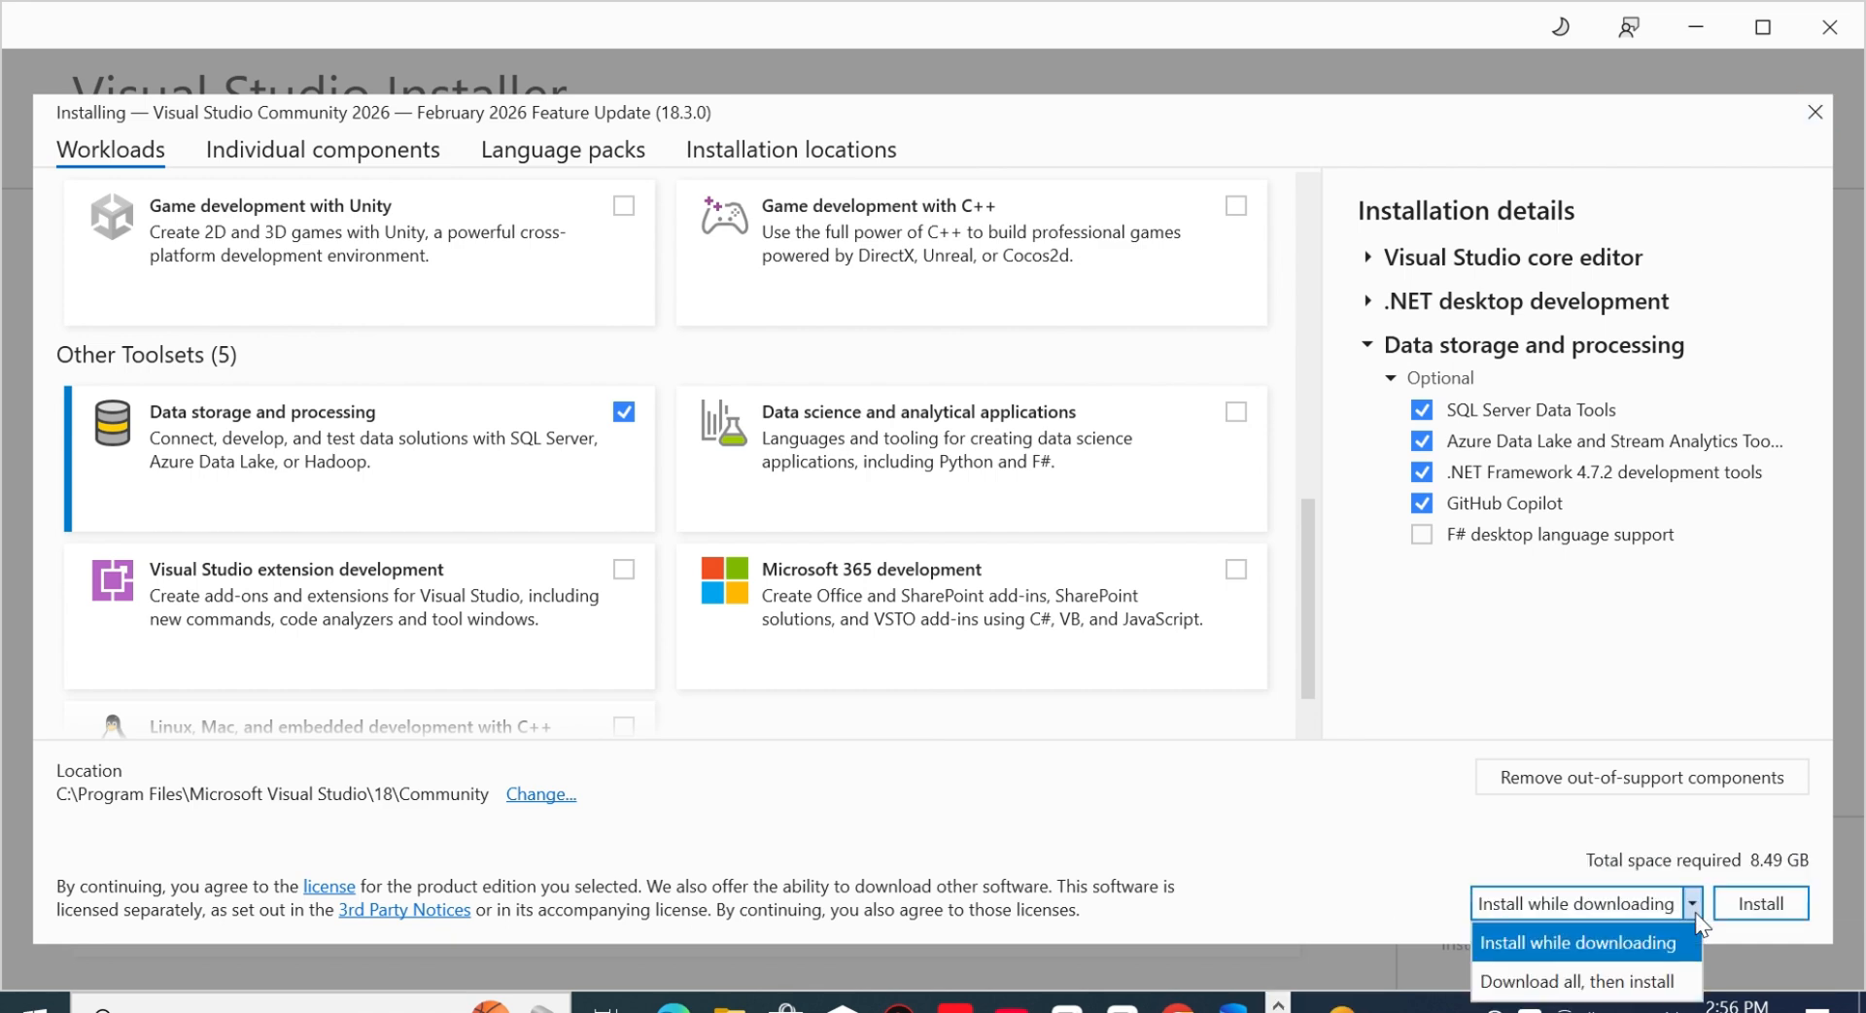
{"action": "left_click", "coordinate": [1371, 872]}
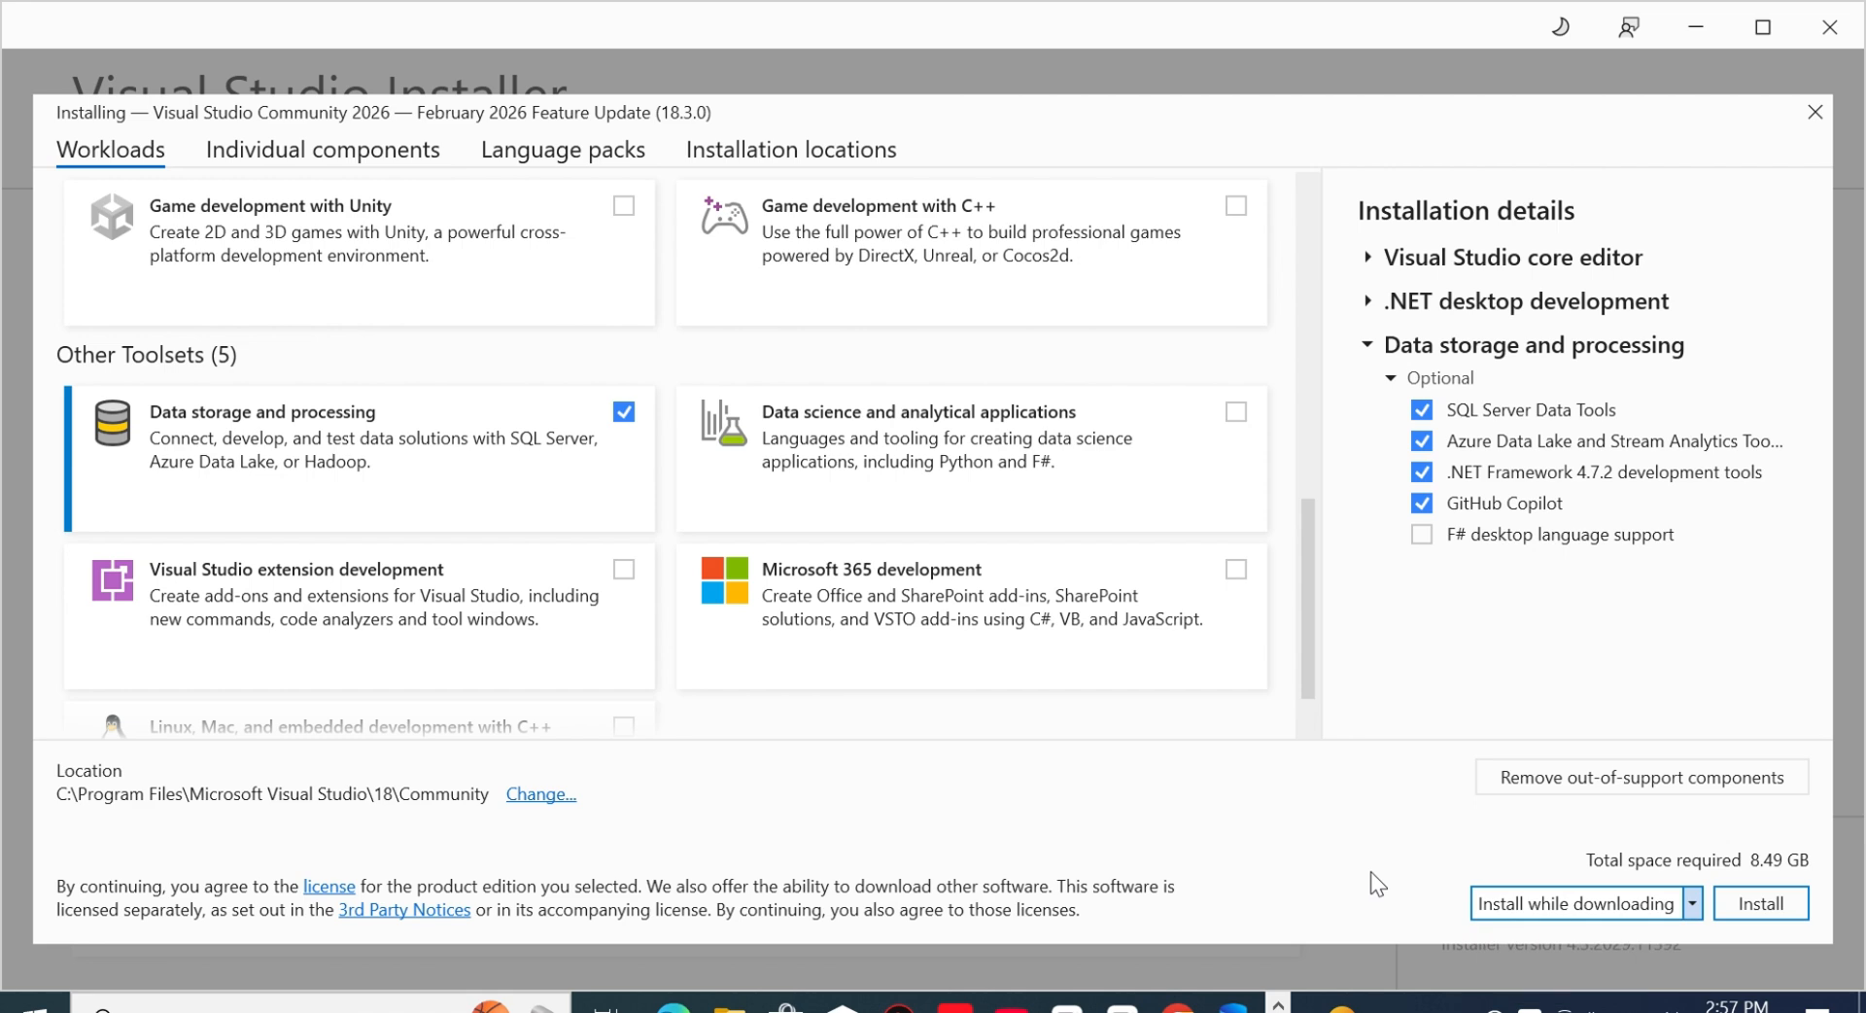
{"action": "left_click", "coordinate": [1759, 906]}
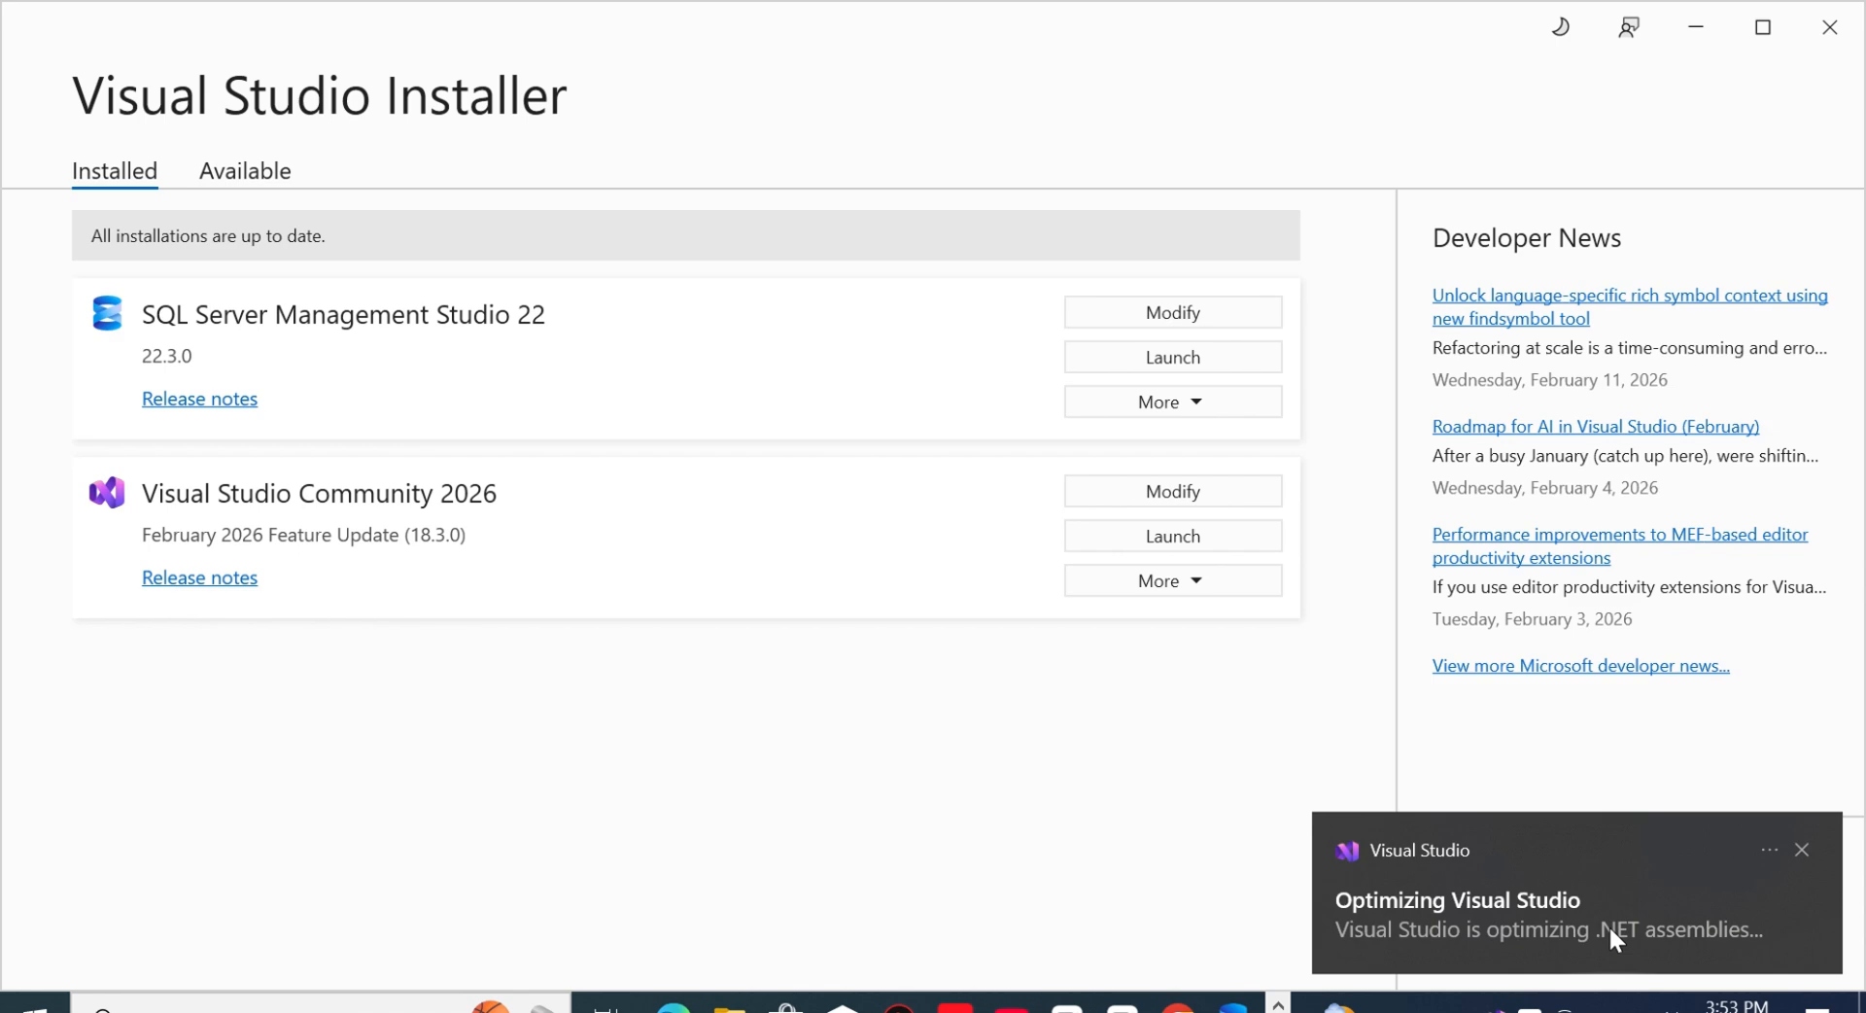
- Launch SQL Server Management Studio 22 and close the account sign-in window
{"action": "left_click", "coordinate": [1161, 357]}
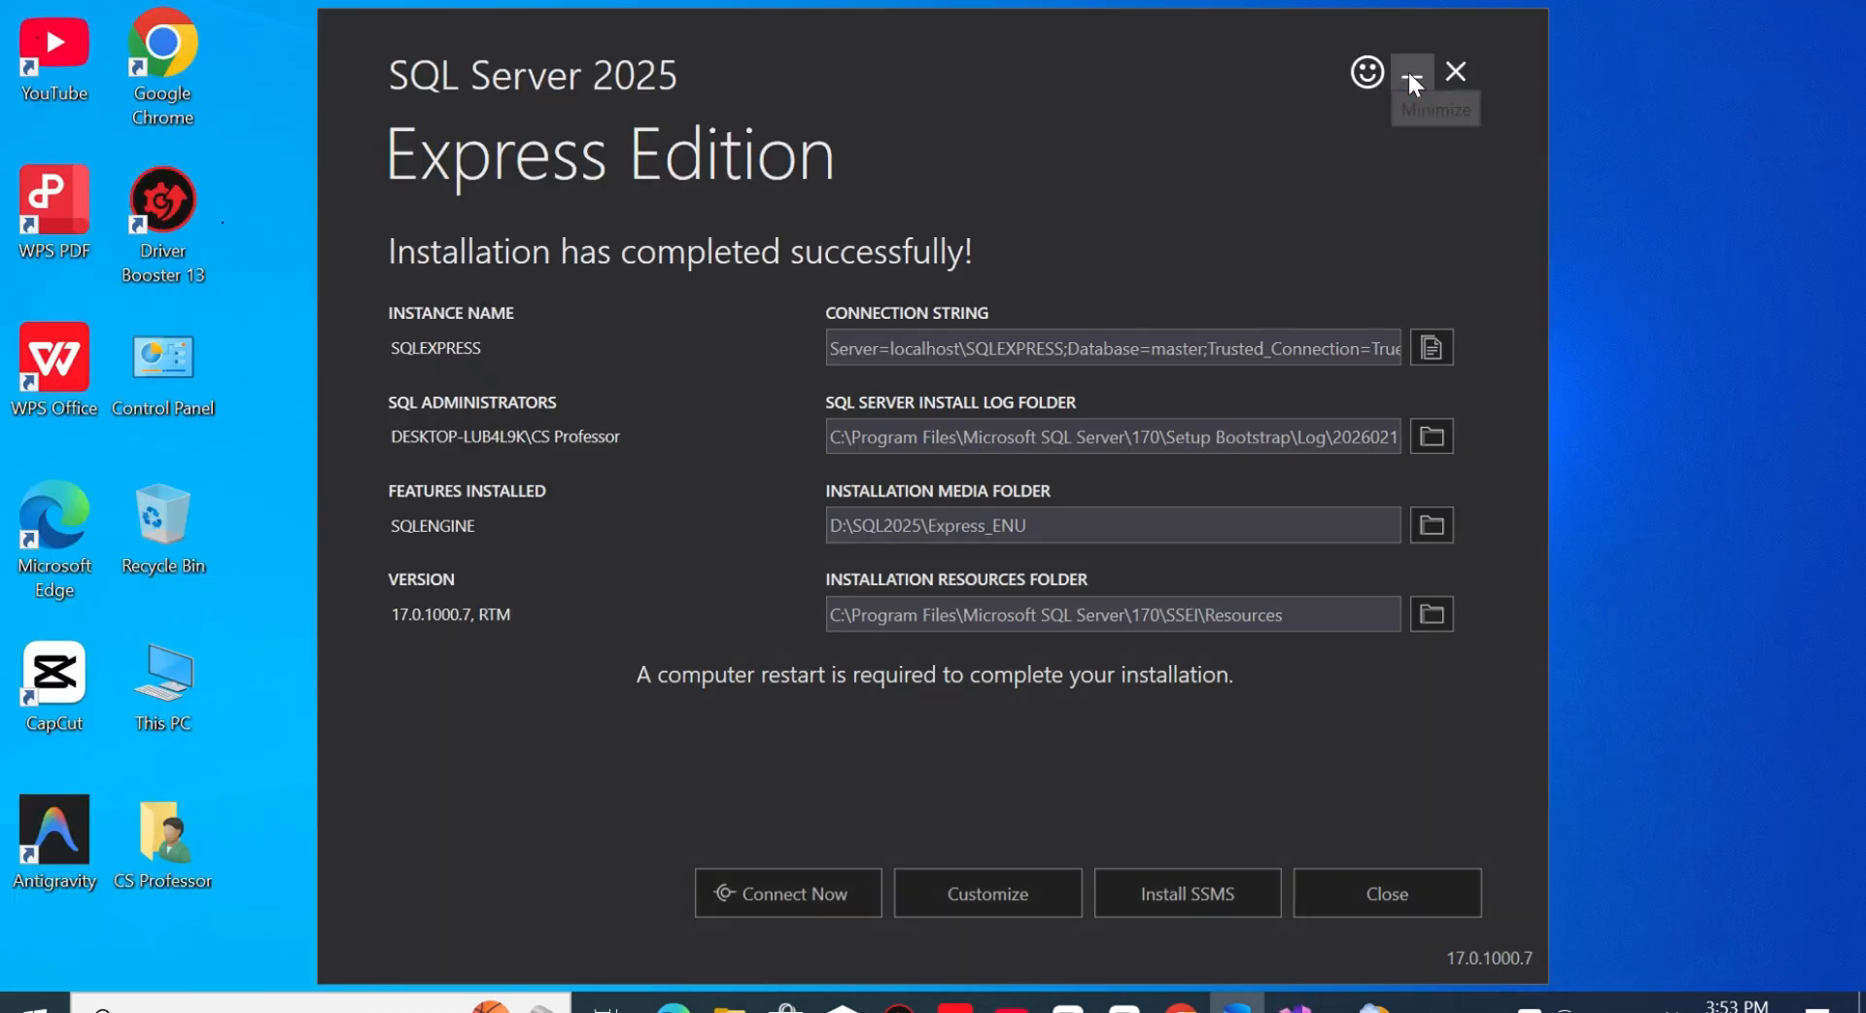
{"action": "left_click", "coordinate": [1412, 78]}
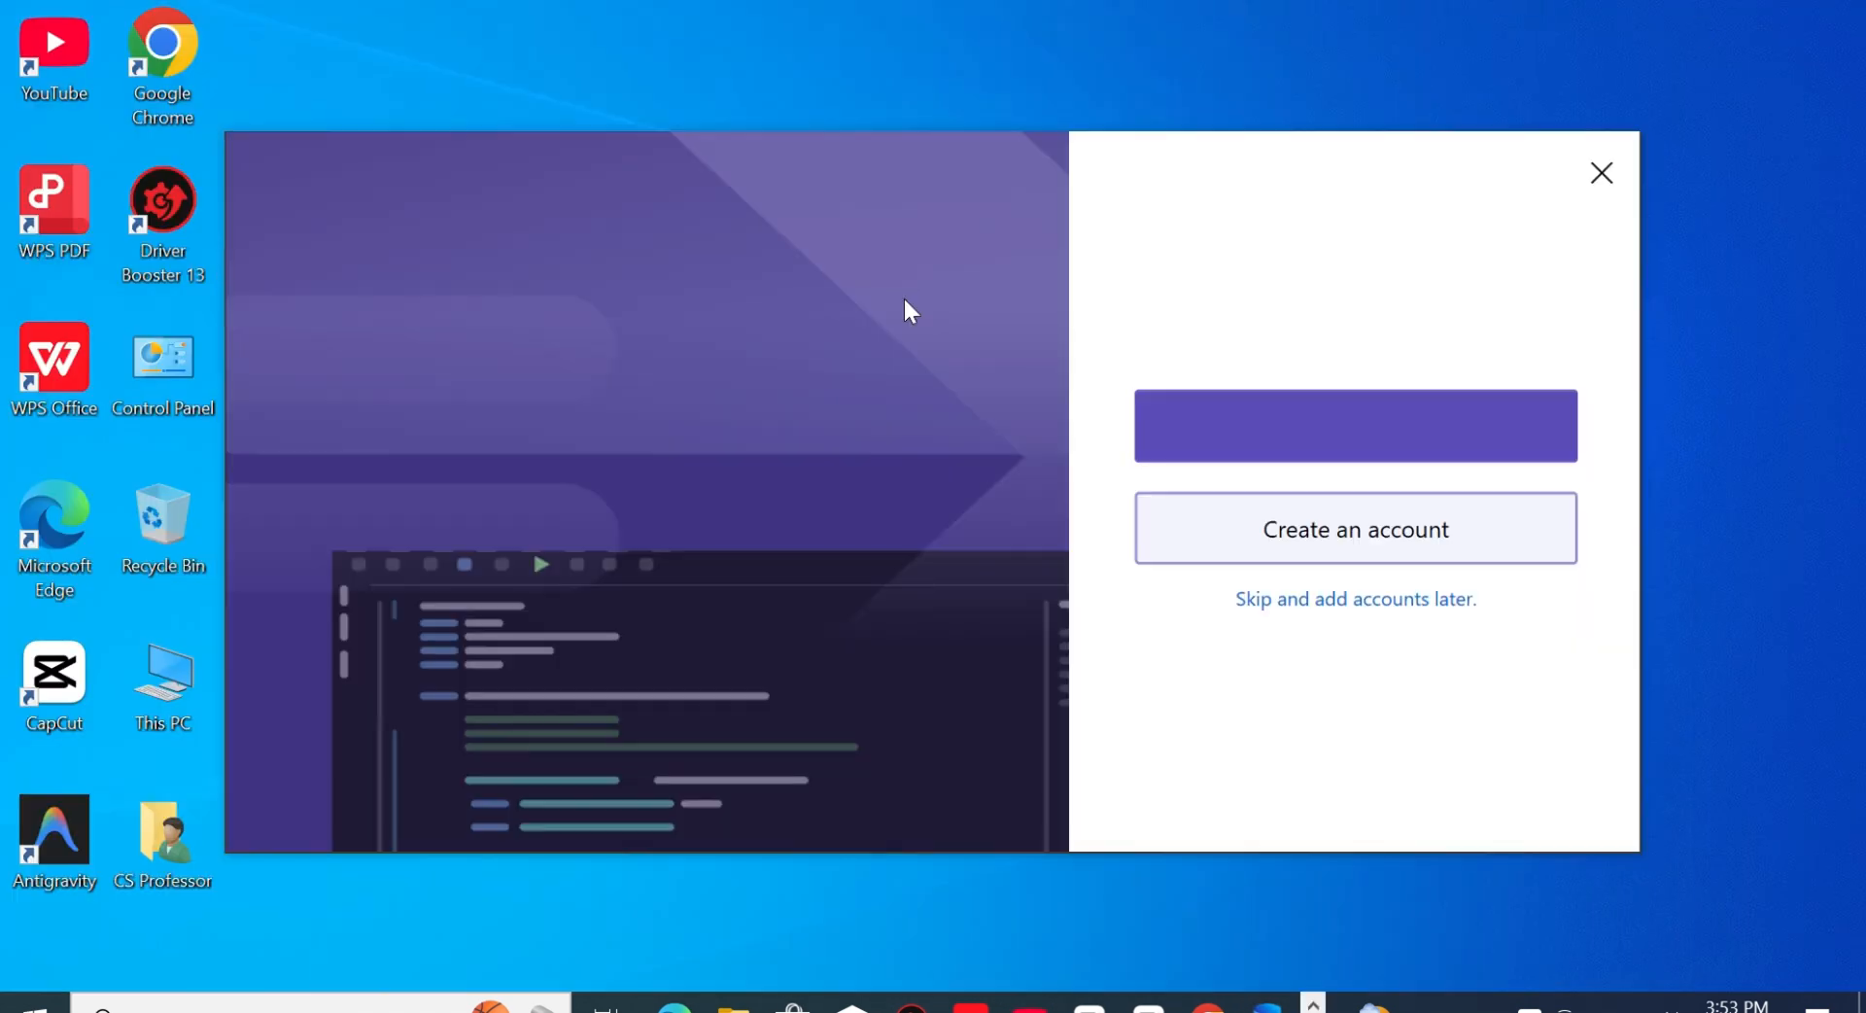
{"action": "left_click", "coordinate": [1600, 171]}
{"action": "left_click", "coordinate": [1041, 616]}
{"action": "right_click", "coordinate": [820, 374]}
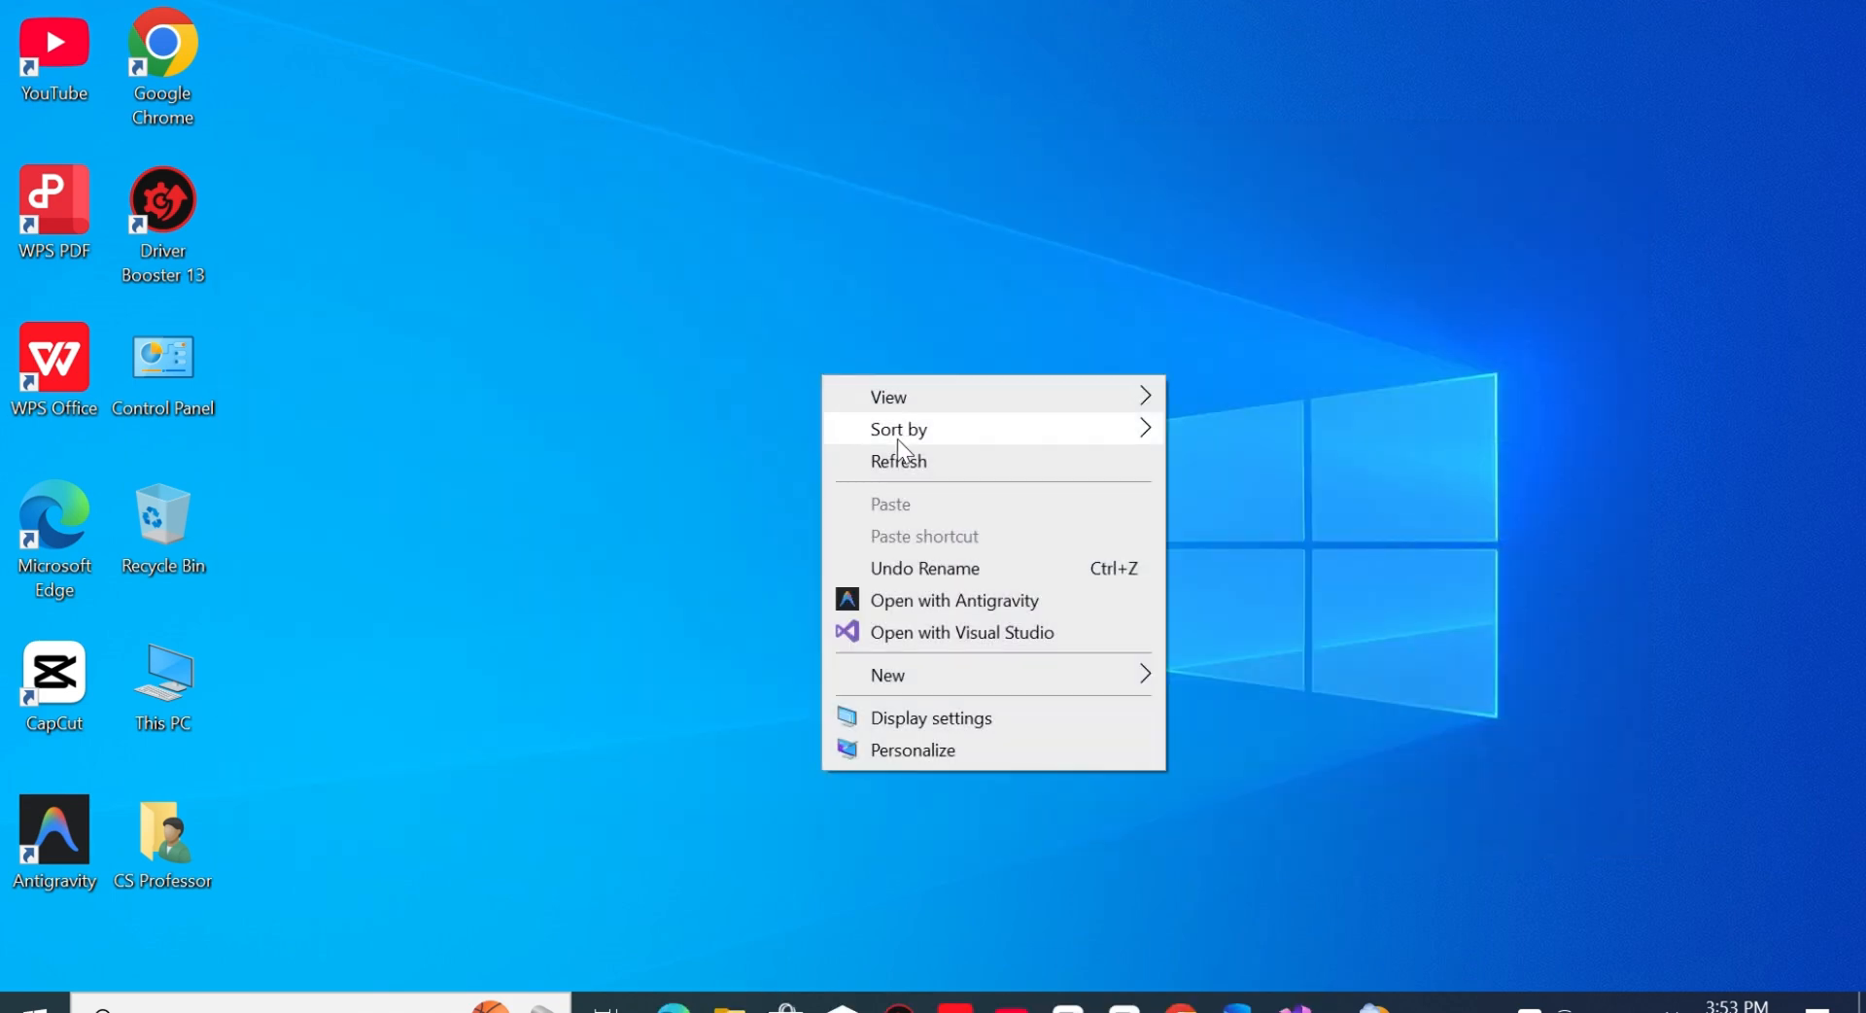
{"action": "left_click", "coordinate": [900, 460]}
{"action": "left_click", "coordinate": [1122, 1001]}
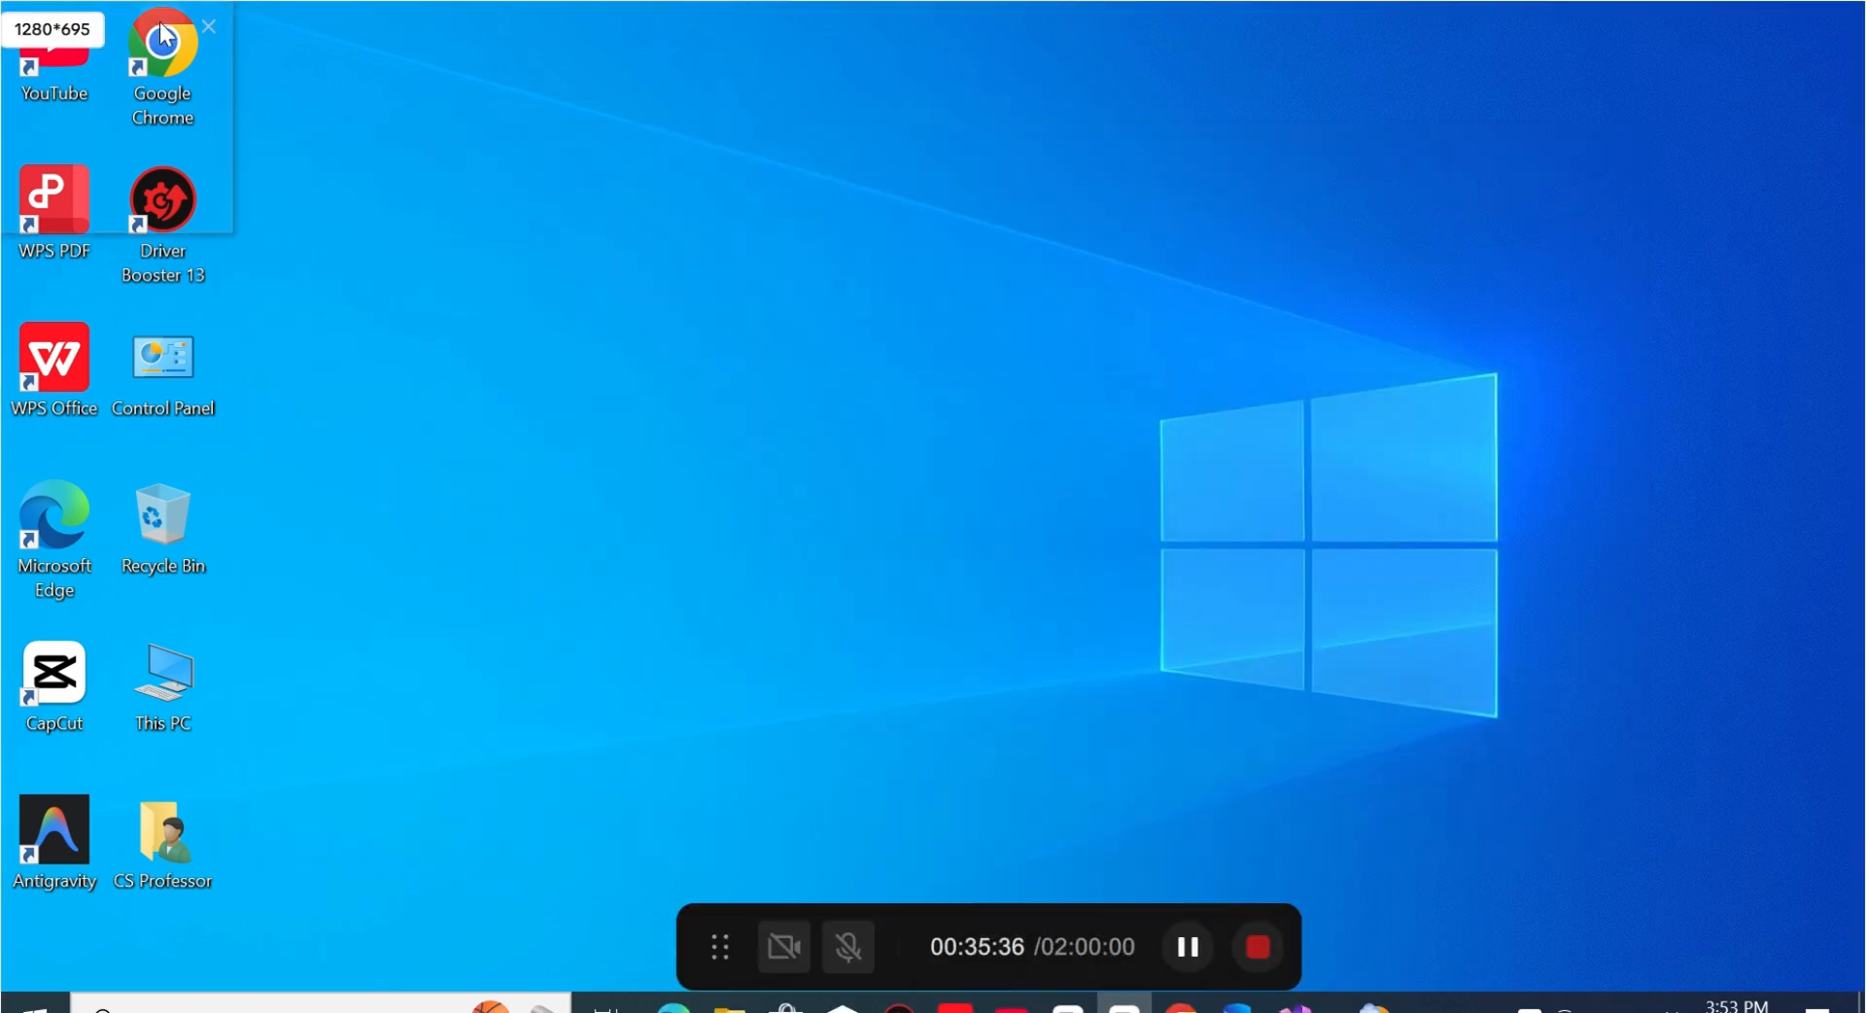
{"action": "right_click", "coordinate": [488, 274]}
{"action": "left_click", "coordinate": [568, 361]}
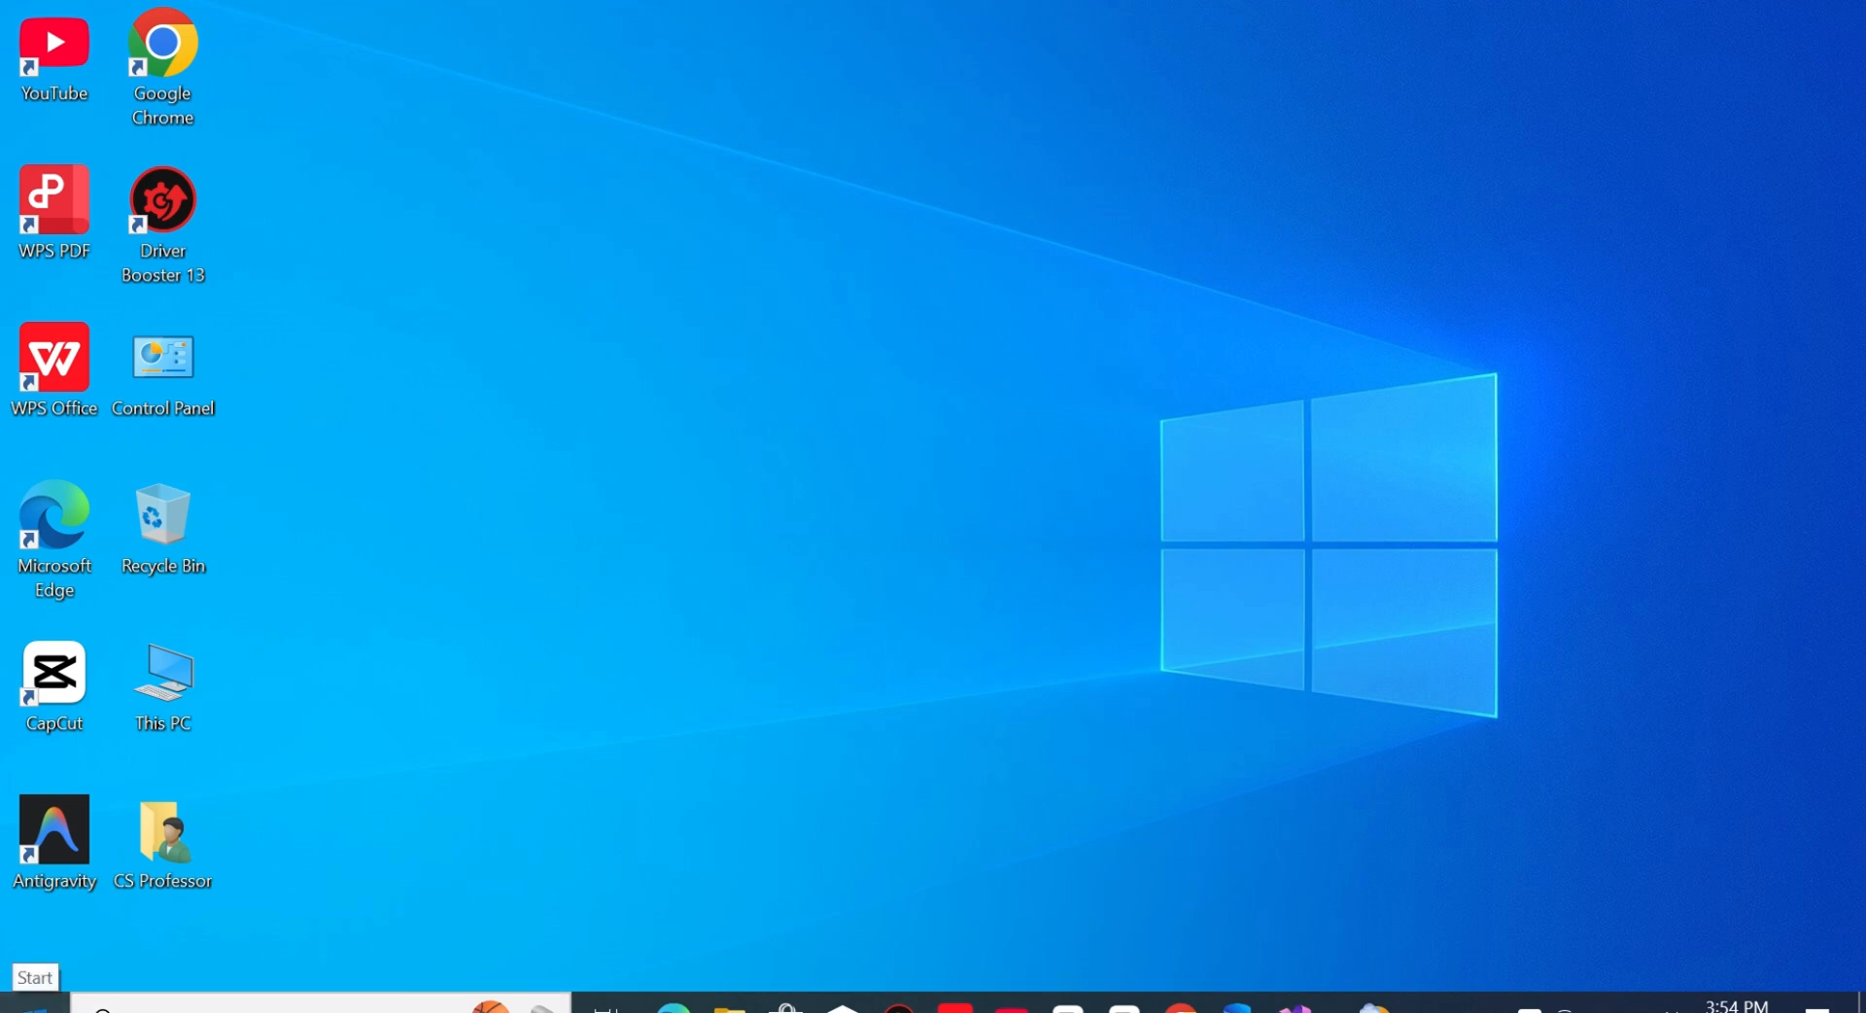
- Launch Visual Studio 2026 and start it with the General development settings and the Dark color theme
{"action": "left_click", "coordinate": [34, 1001]}
{"action": "type", "text": "vis"}
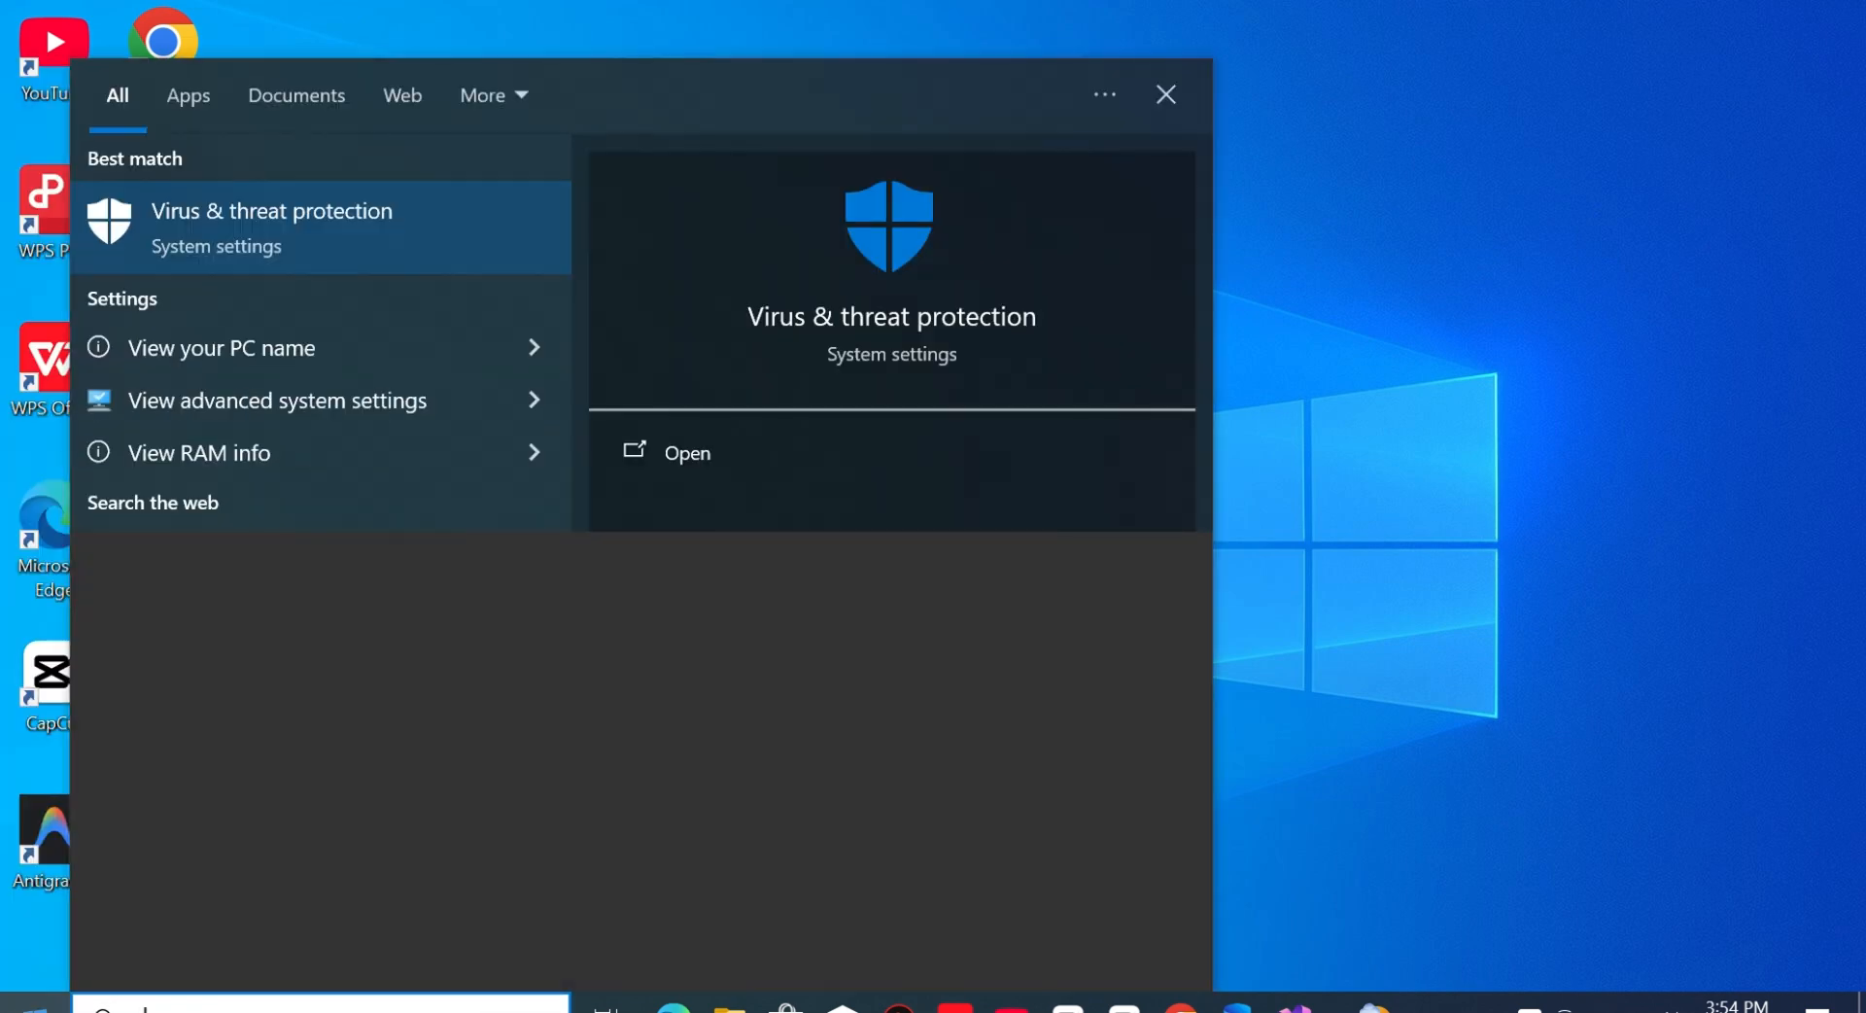
{"action": "left_click", "coordinate": [226, 238]}
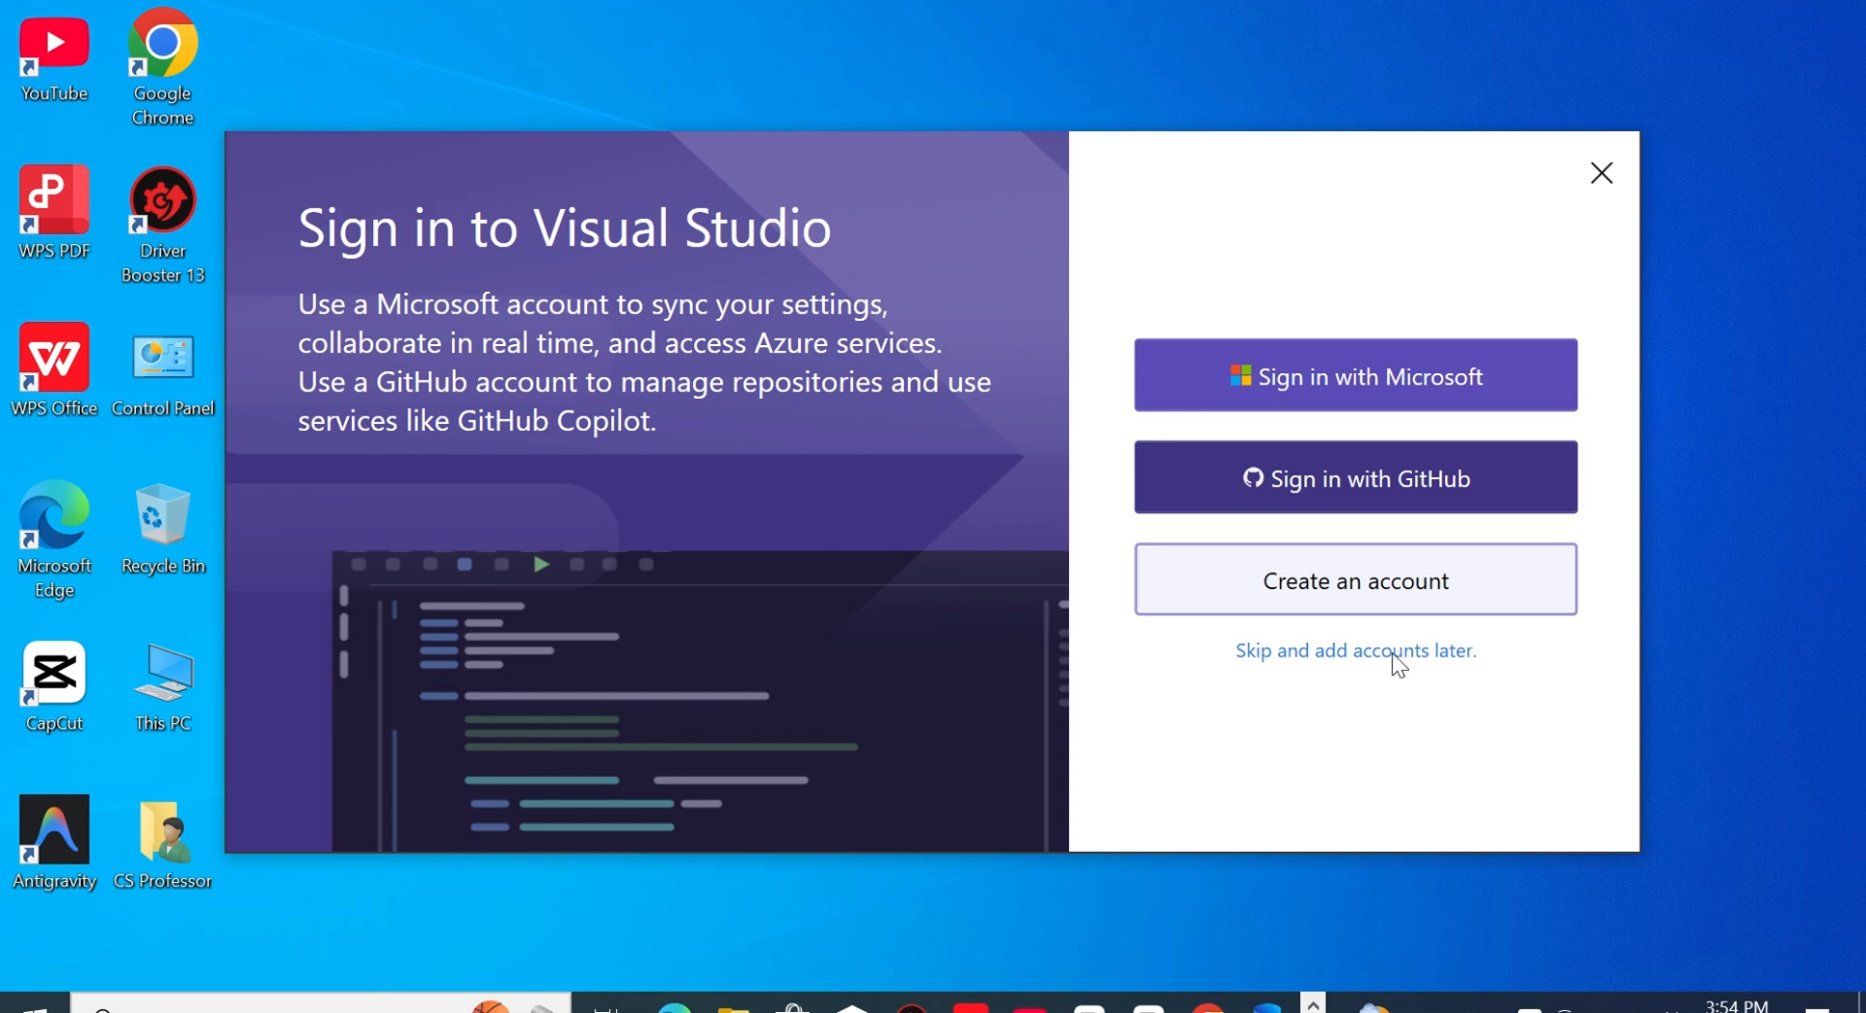
{"action": "left_click", "coordinate": [1396, 664]}
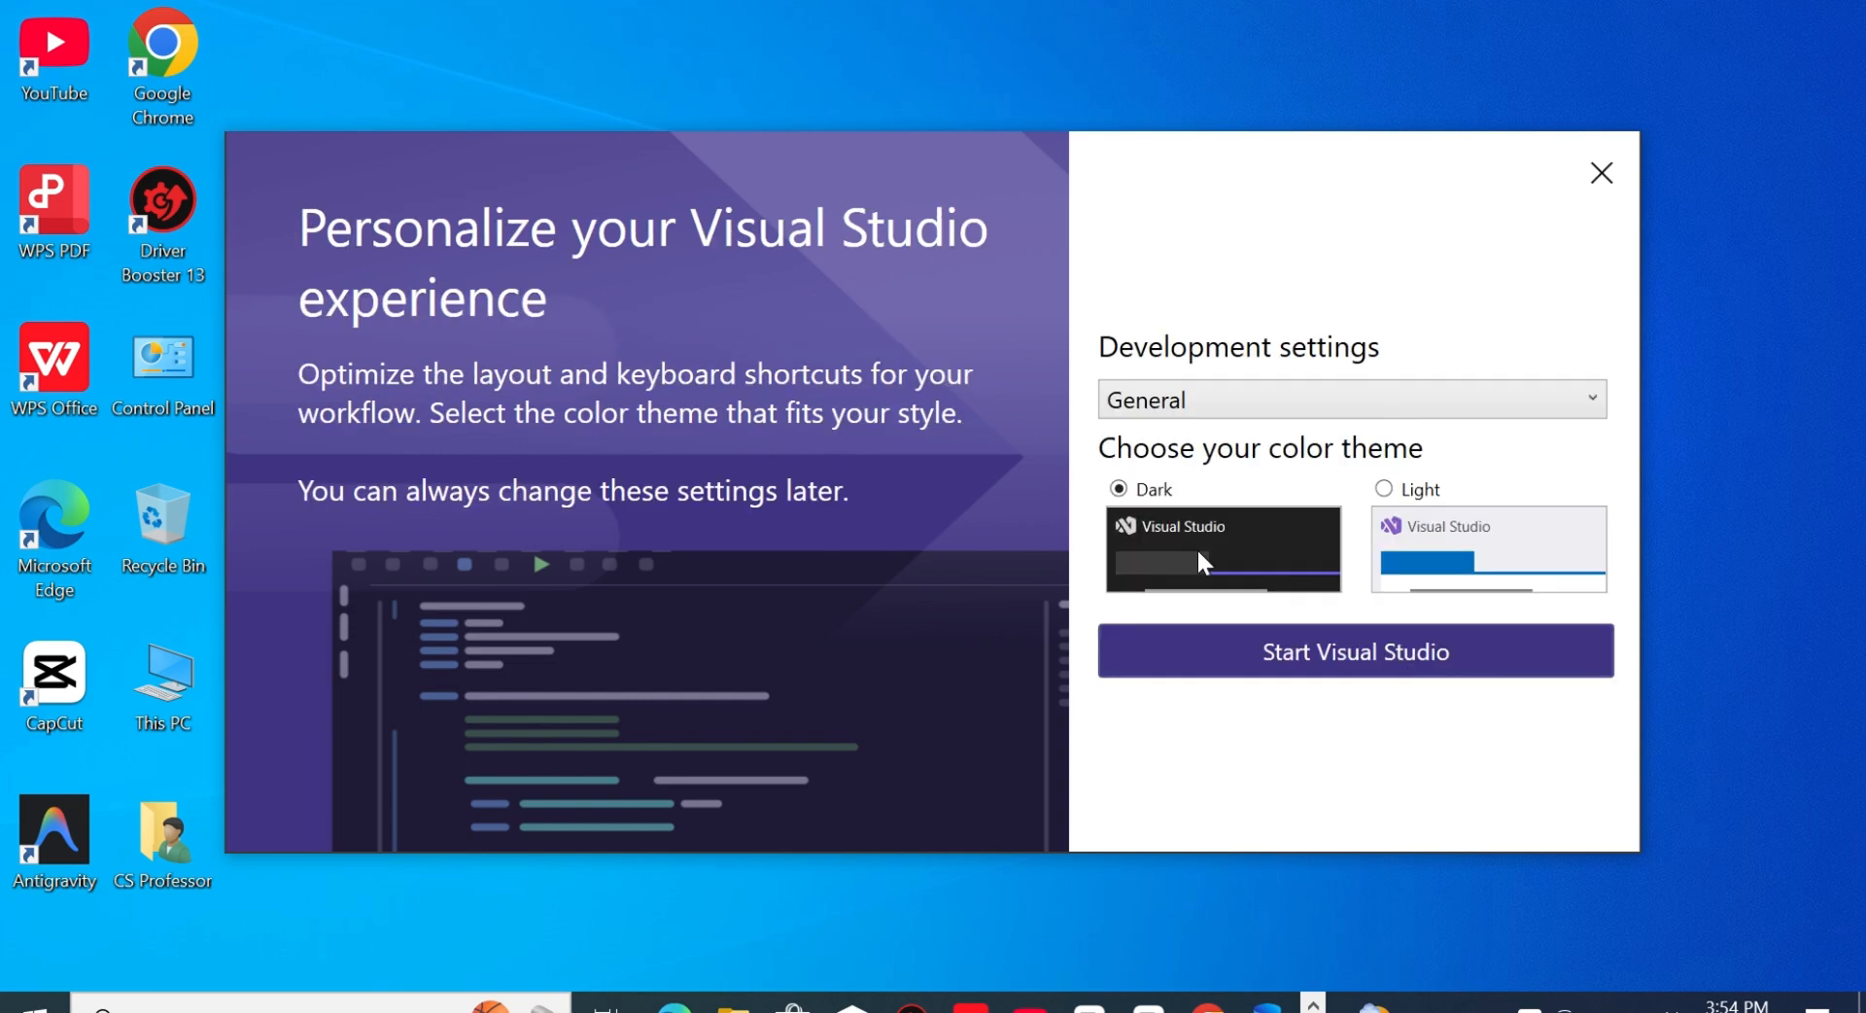
{"action": "left_click", "coordinate": [1282, 664]}
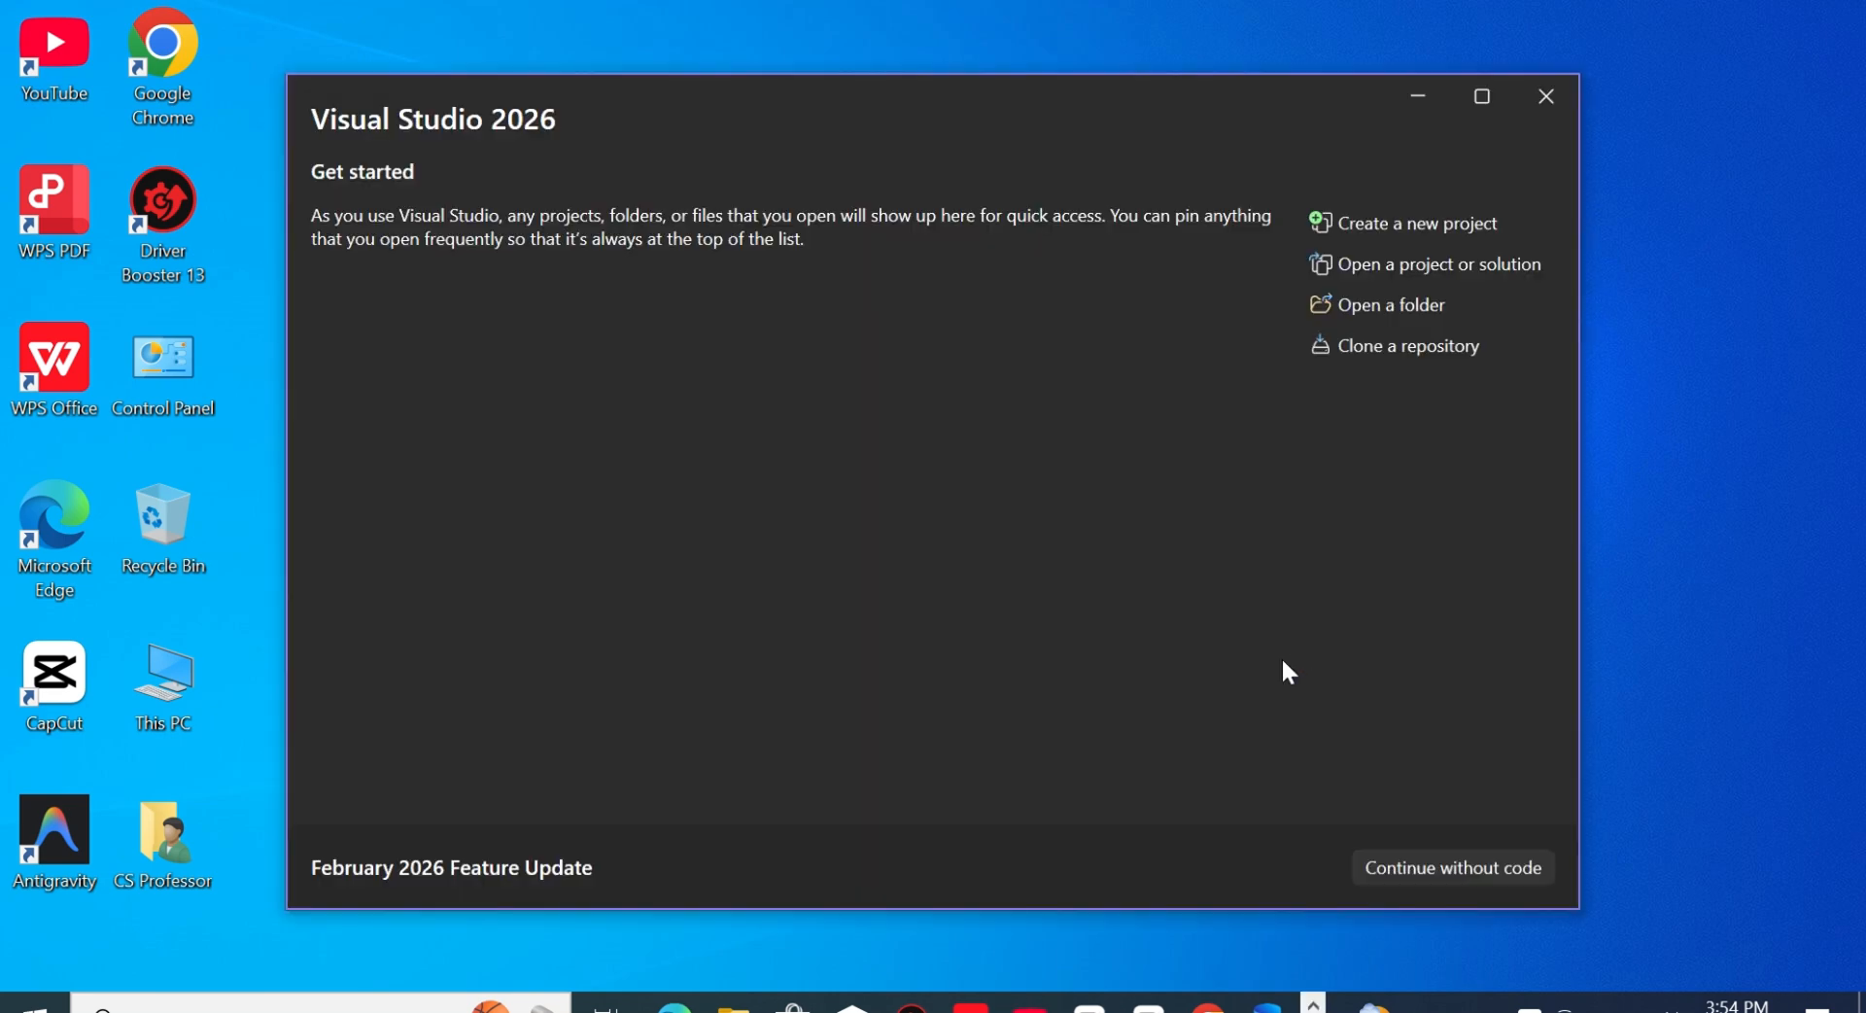
- Begin creating a new project and filter the templates to the C# language and the Windows platform
{"action": "left_click", "coordinate": [1425, 222]}
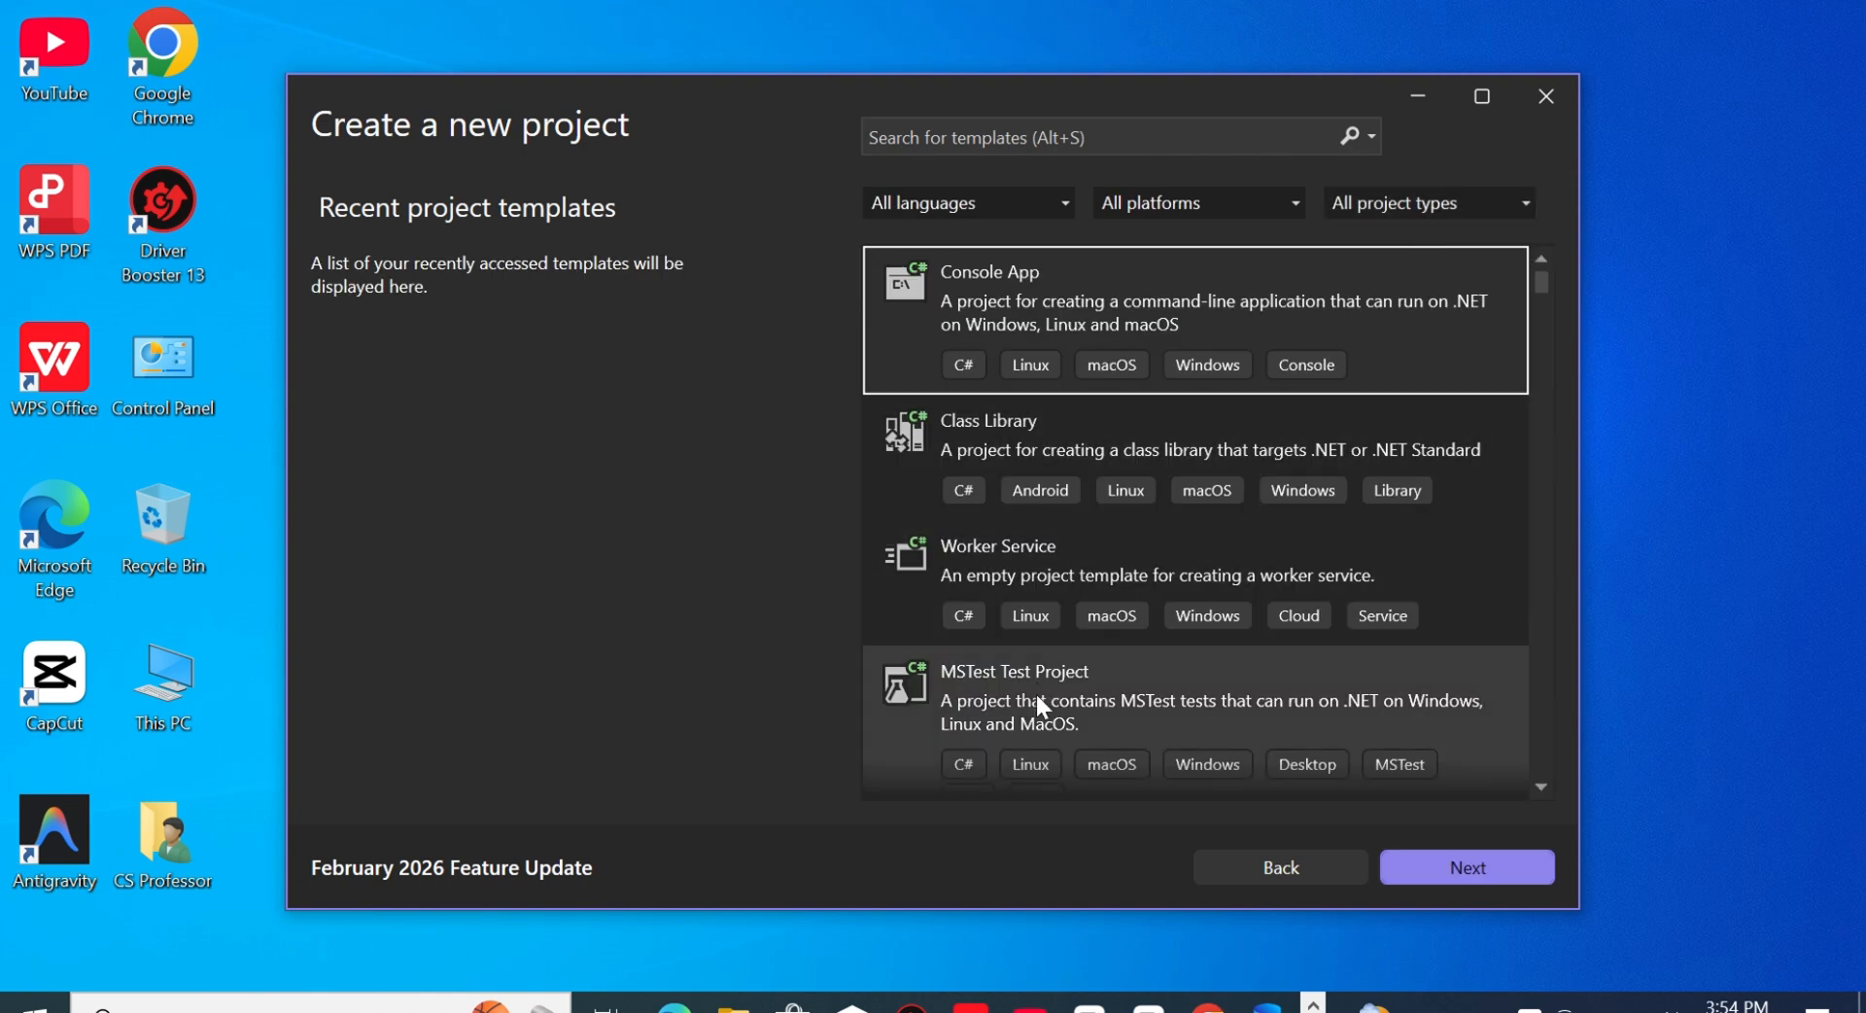
{"action": "left_click_drag", "start_coordinate": [1542, 290], "coordinate": [1542, 296]}
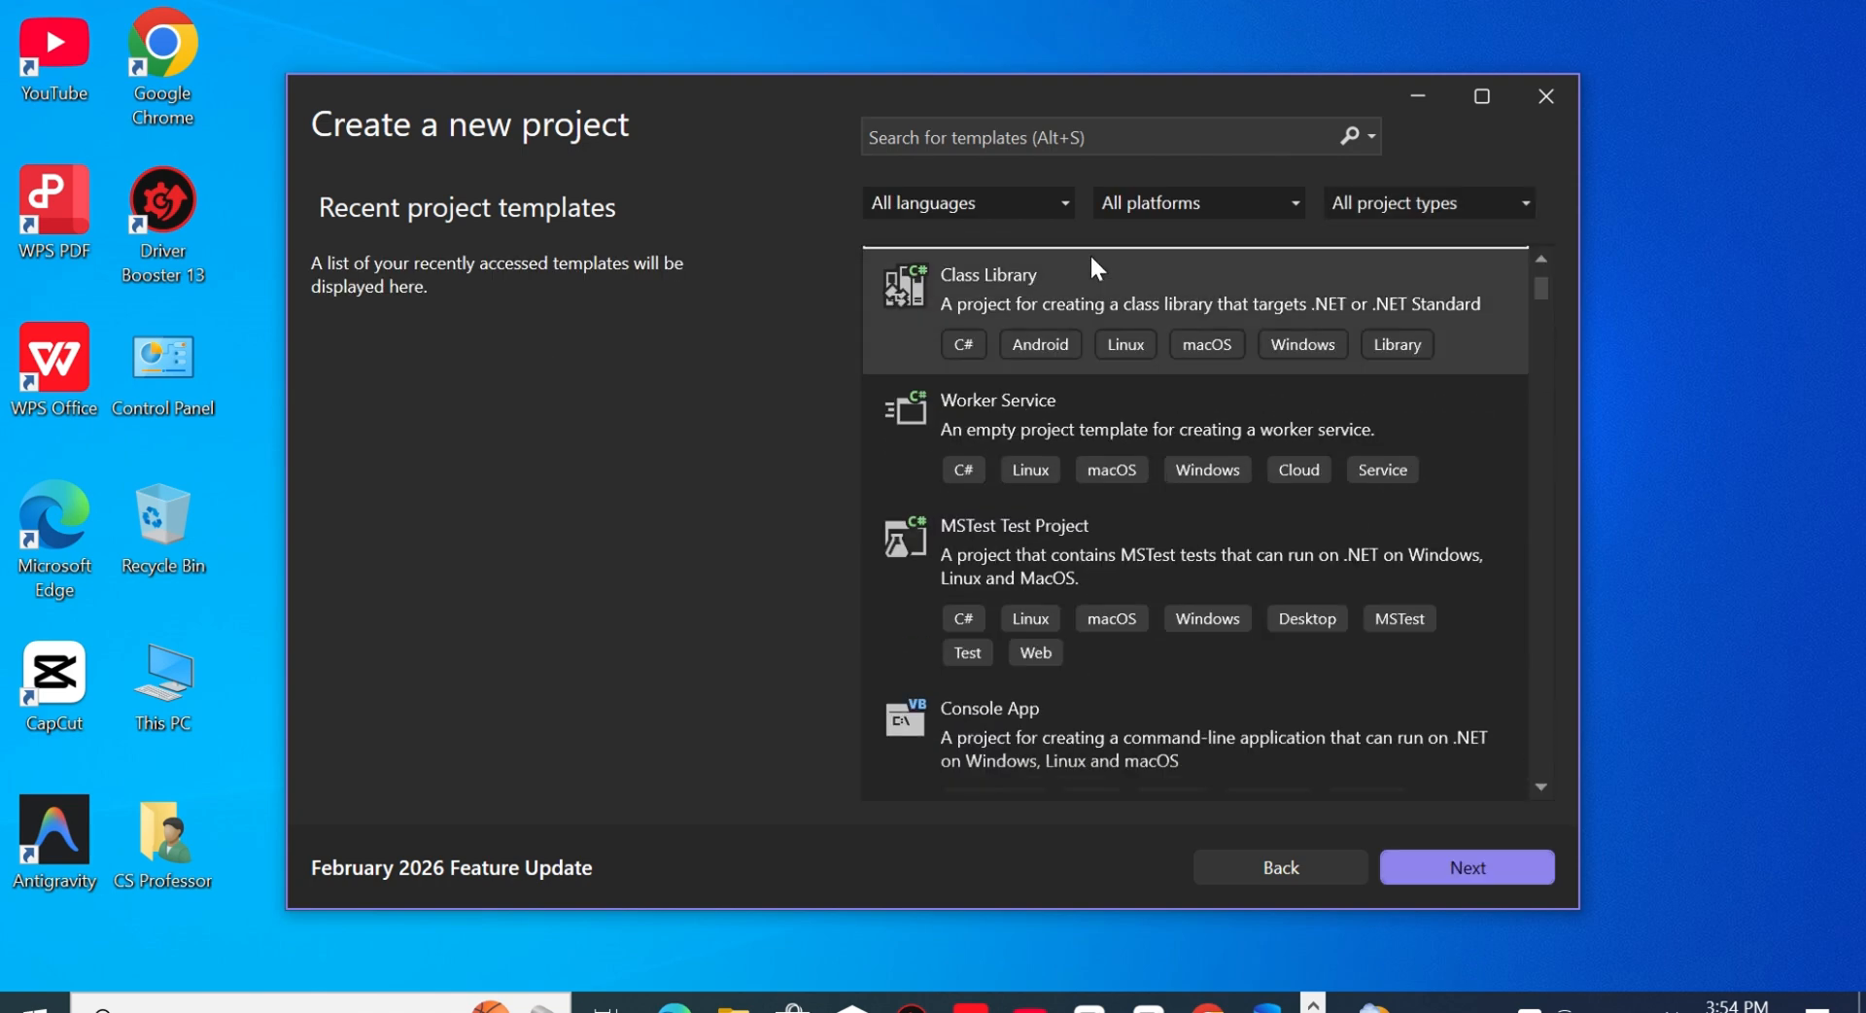
{"action": "left_click", "coordinate": [1059, 202]}
{"action": "left_click", "coordinate": [891, 262]}
{"action": "left_click", "coordinate": [1218, 210]}
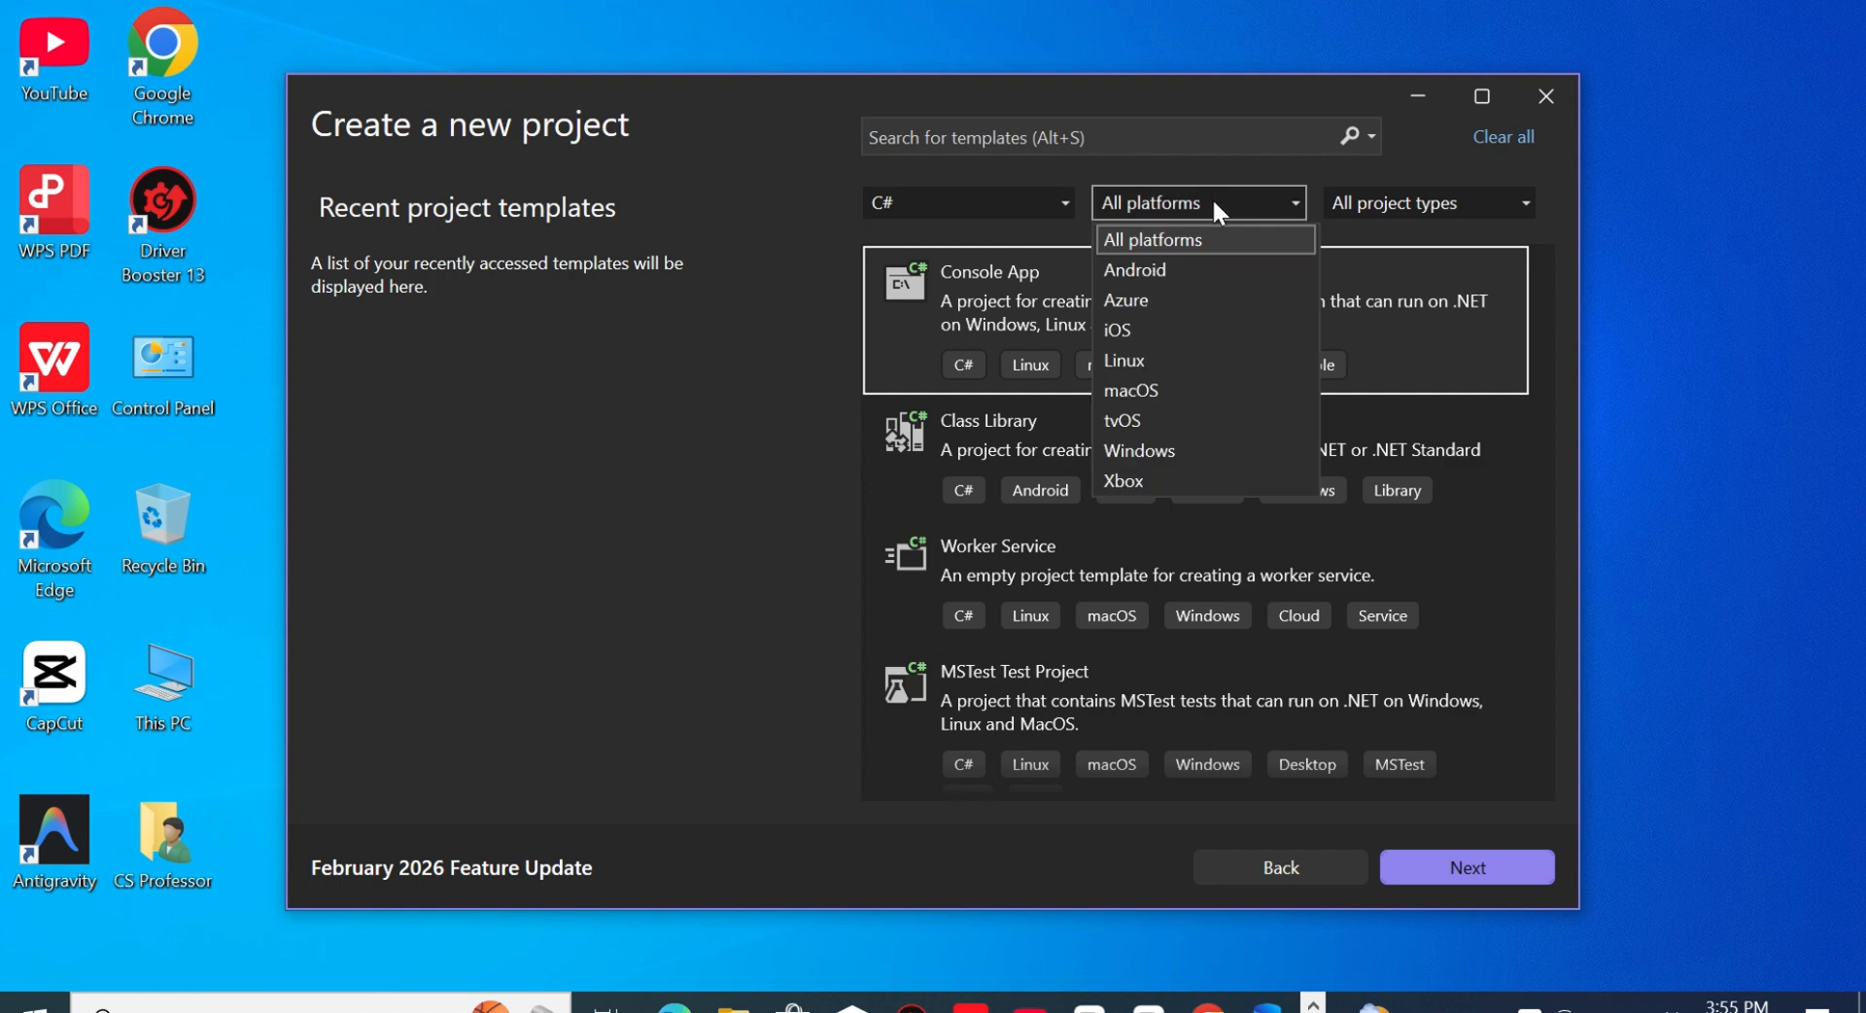
{"action": "left_click", "coordinate": [1157, 443]}
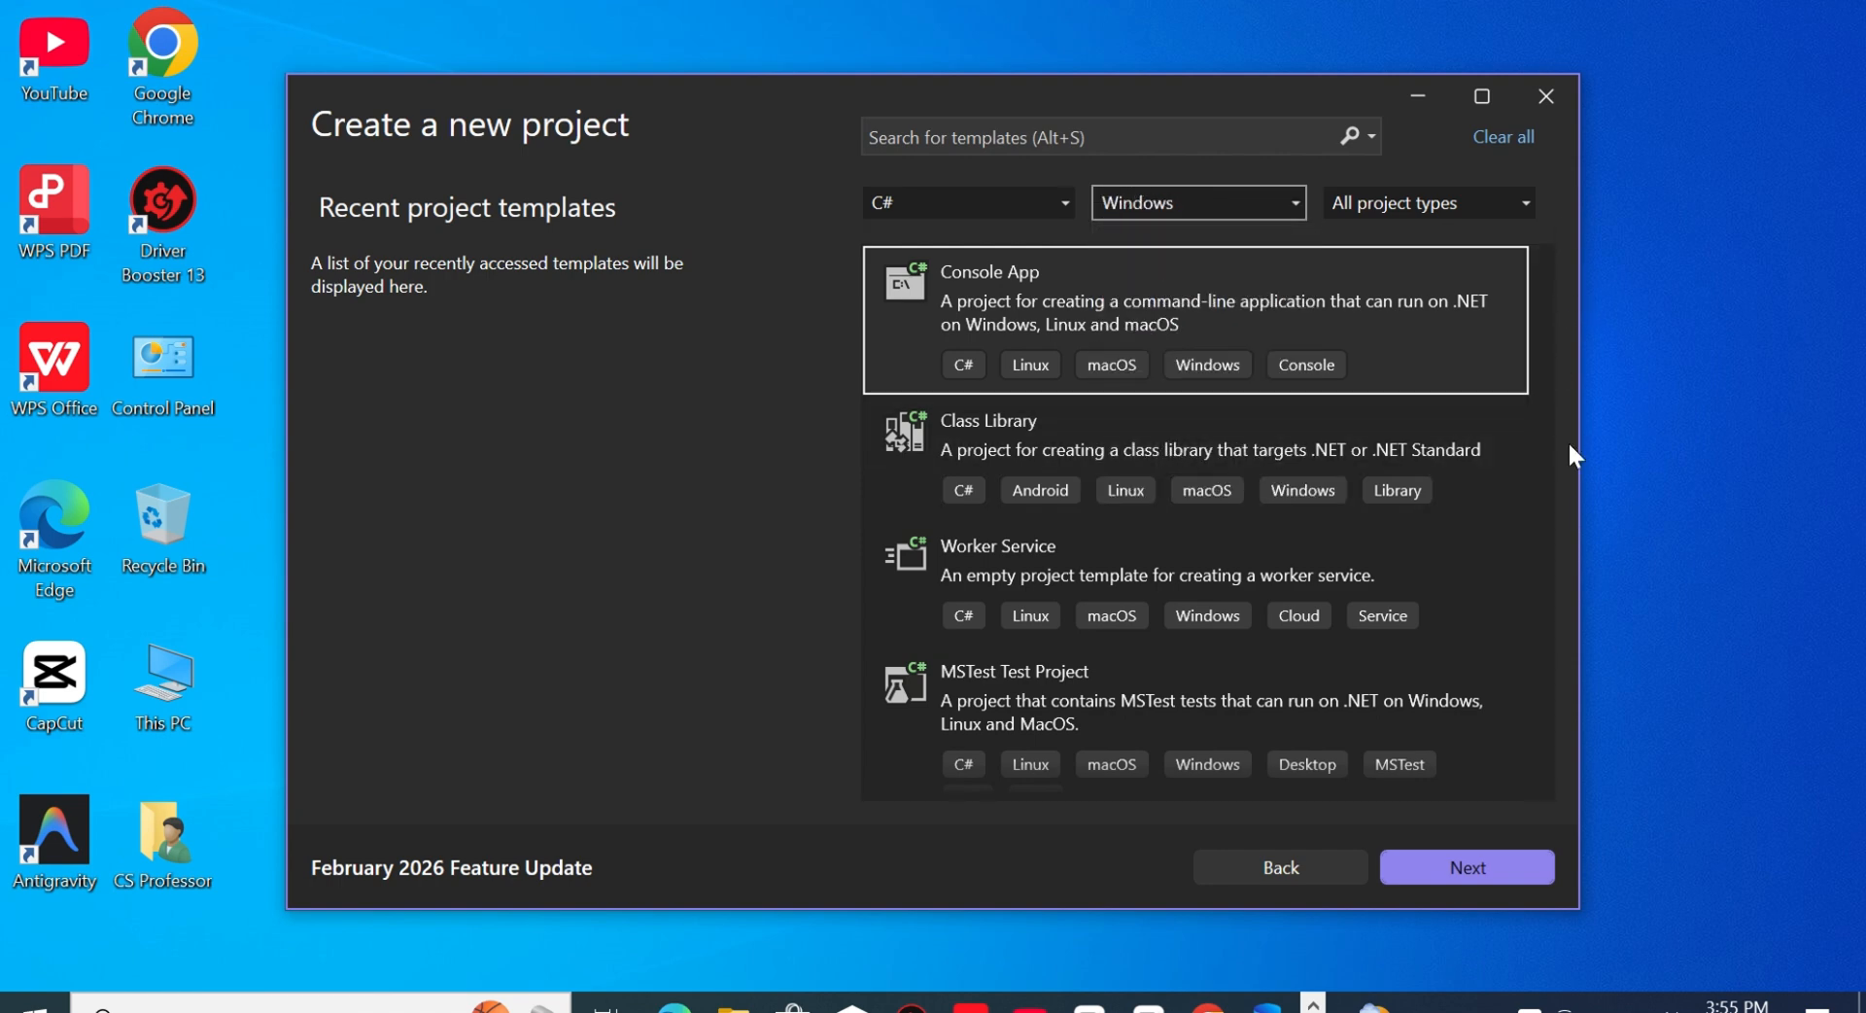
{"action": "key", "text": "Down"}
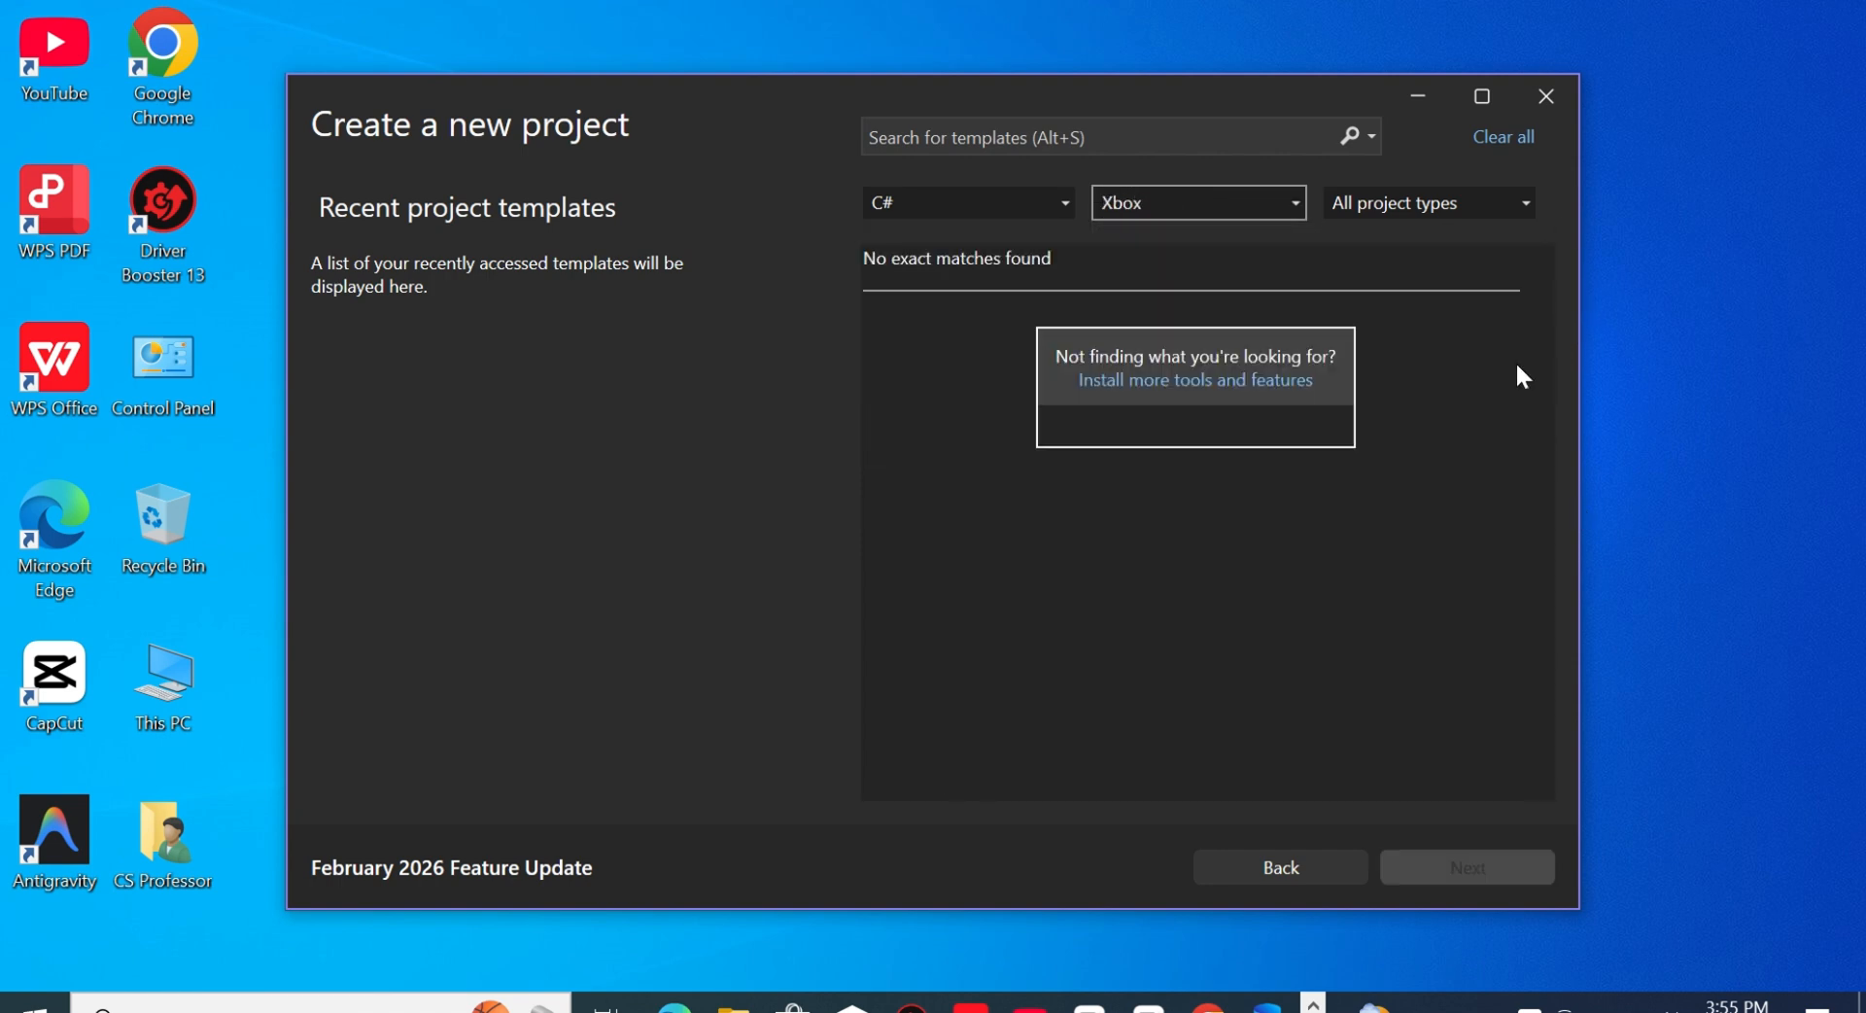
{"action": "left_click", "coordinate": [1288, 198]}
{"action": "left_click", "coordinate": [1151, 451]}
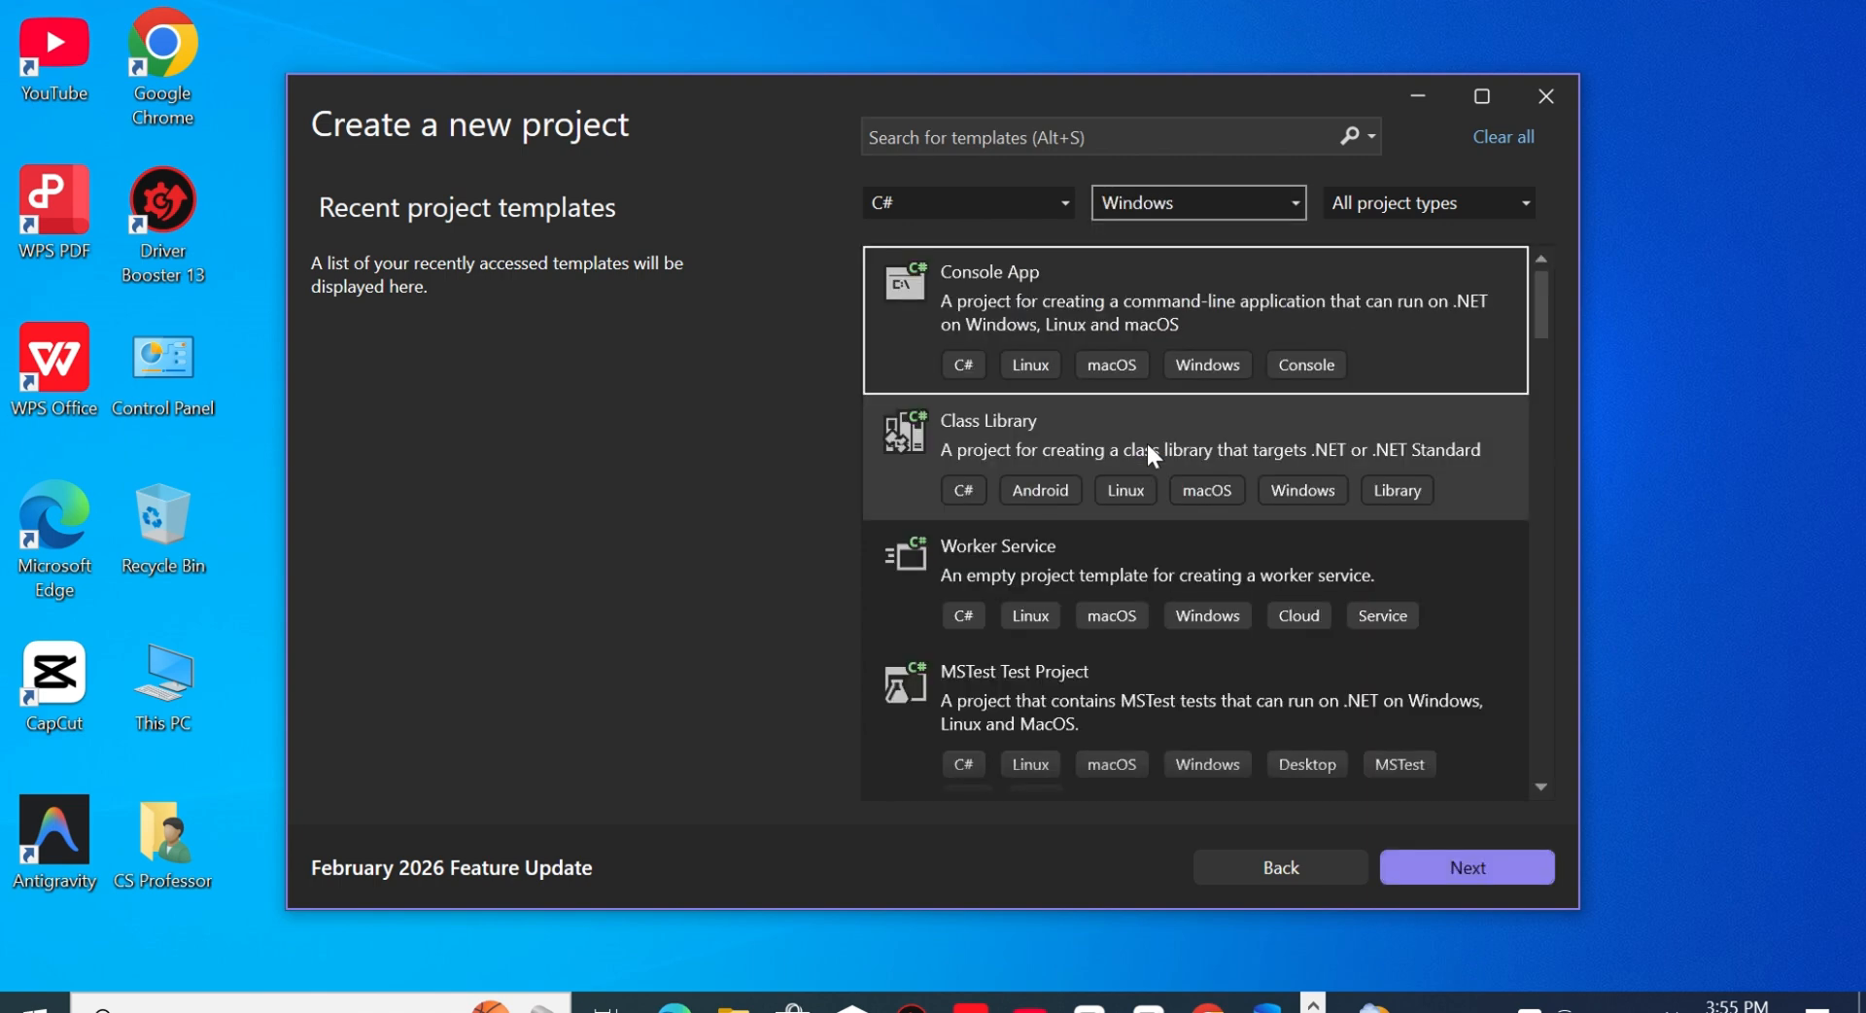
- Create a C# Windows Forms App project named demo, keeping the default location and framework options
{"action": "left_click_drag", "start_coordinate": [1543, 306], "coordinate": [1551, 355]}
{"action": "left_click", "coordinate": [1061, 468]}
{"action": "left_click", "coordinate": [1448, 867]}
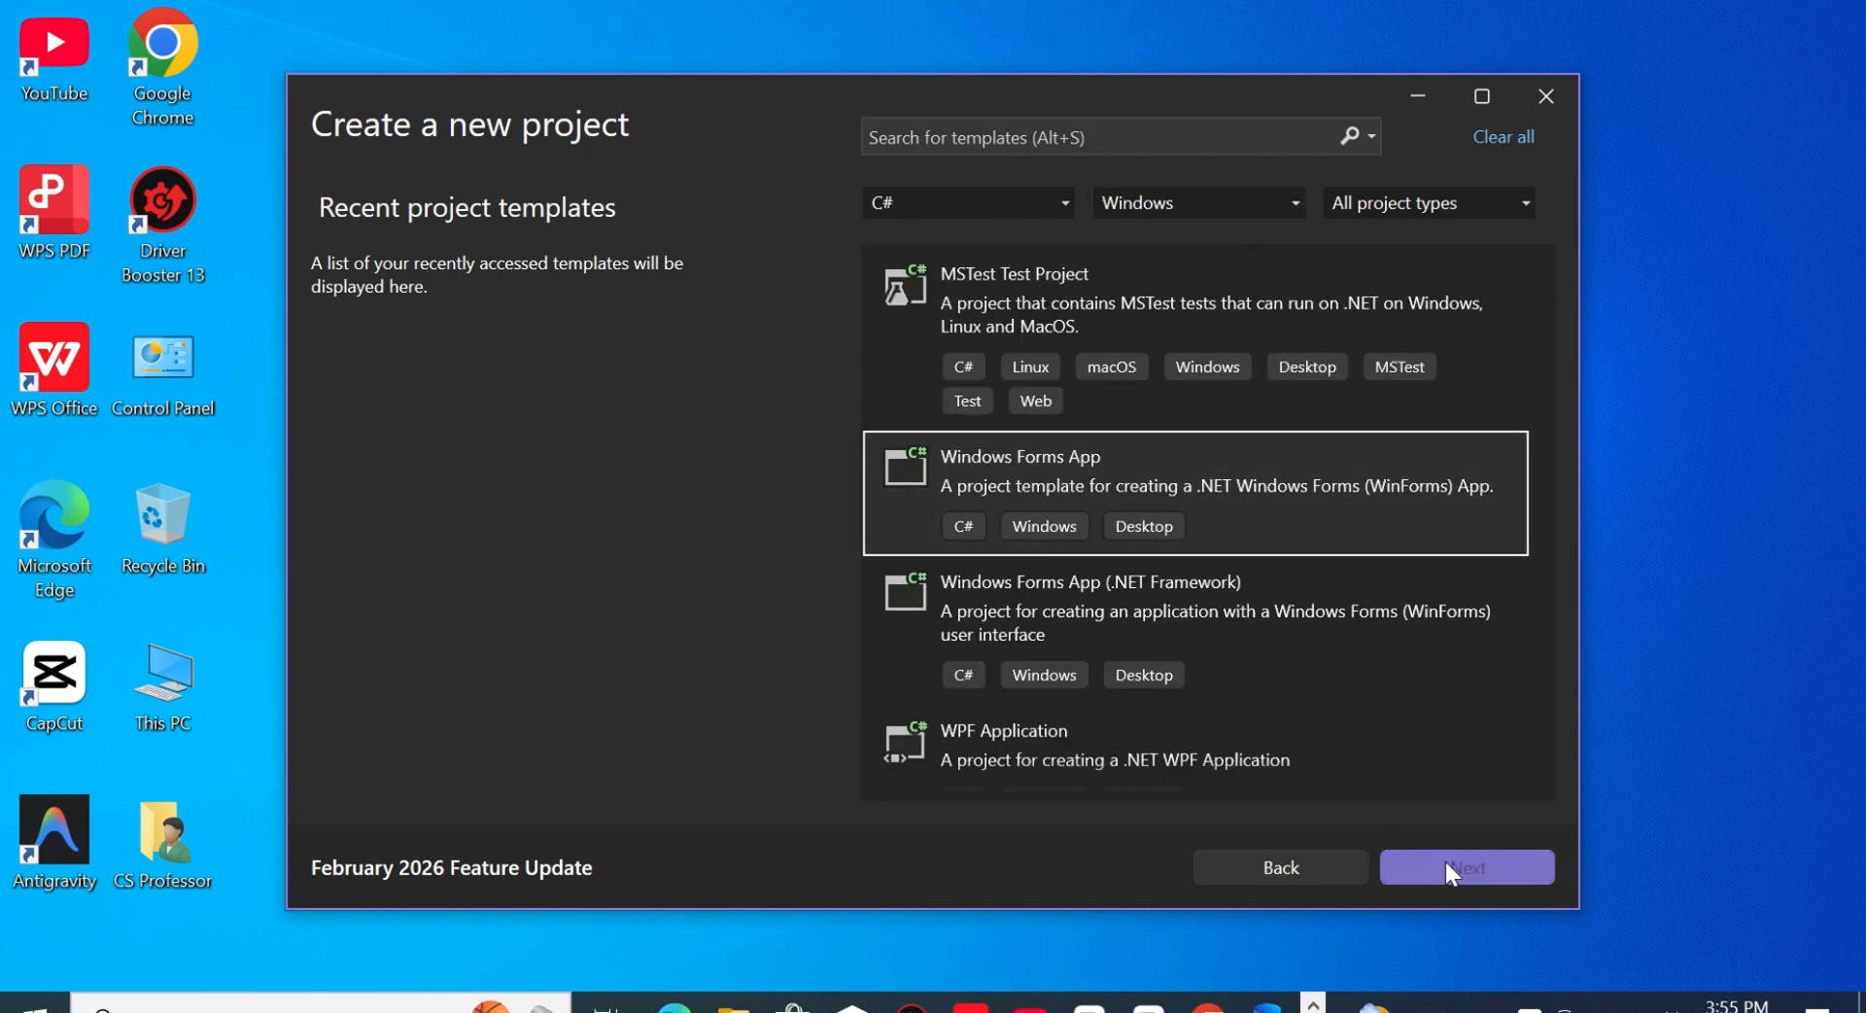
{"action": "type", "text": "demo"}
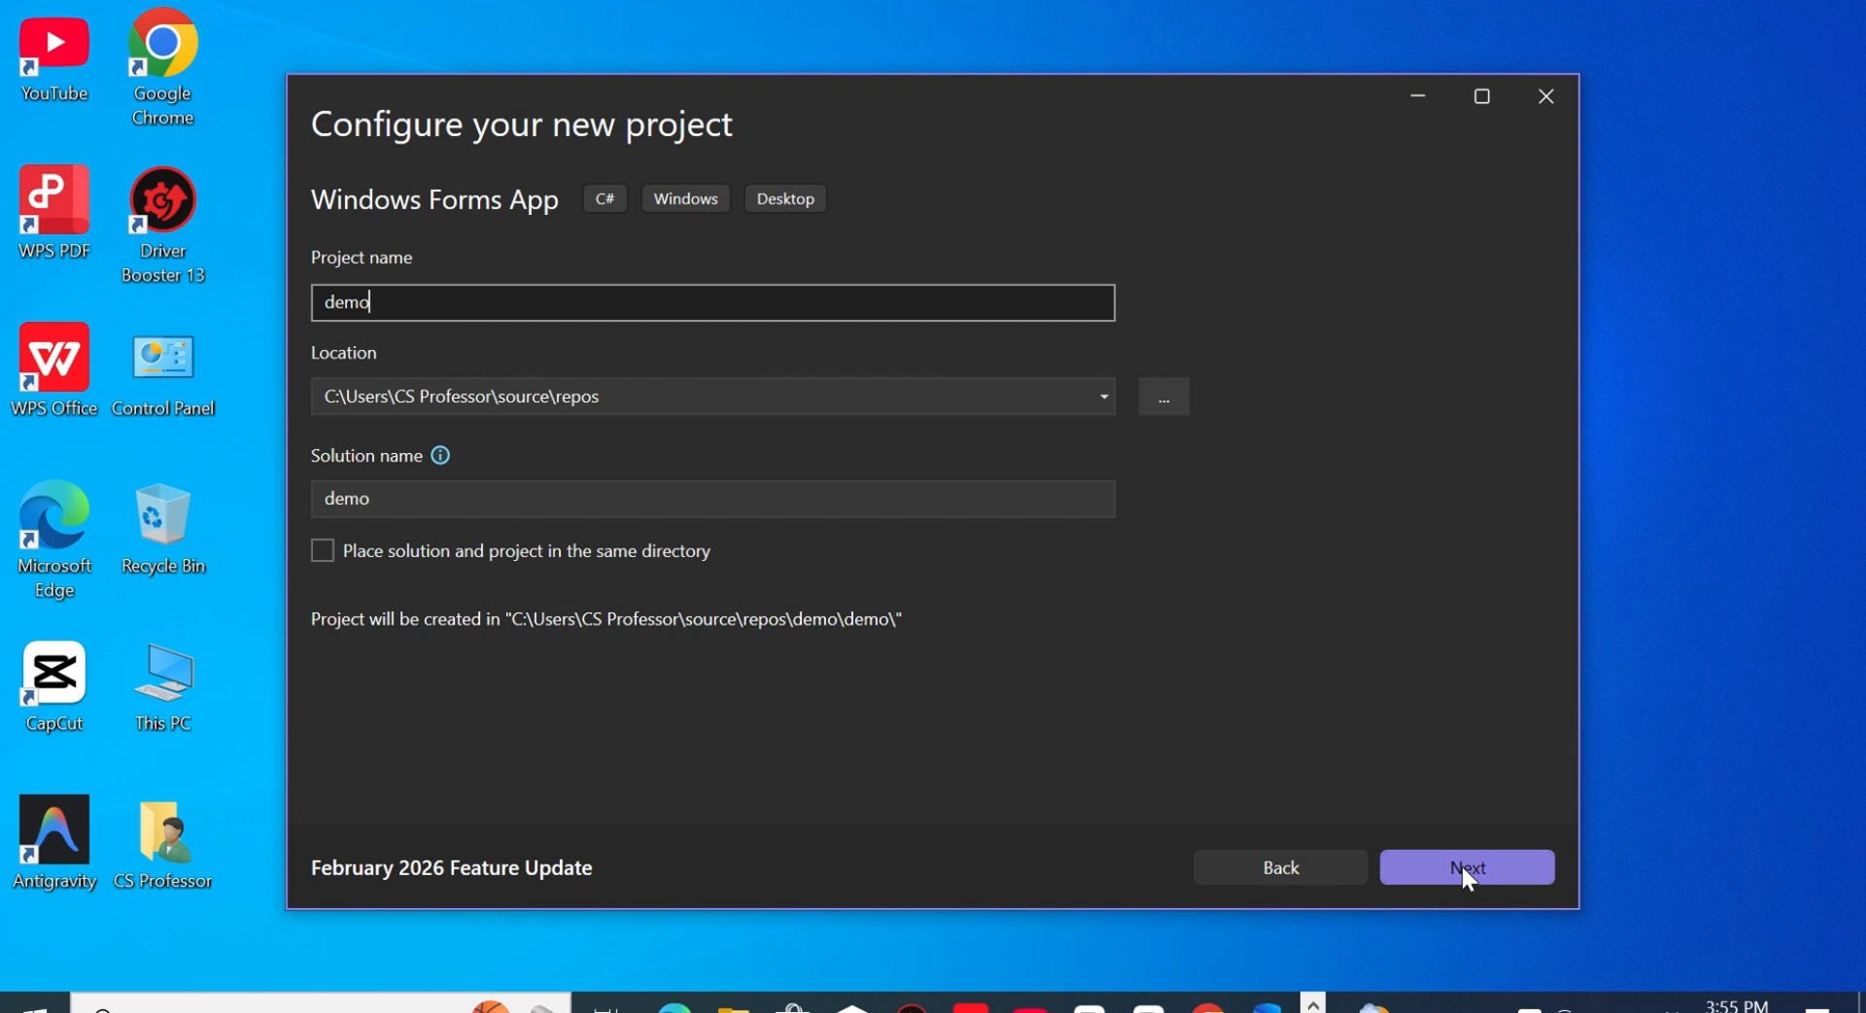
{"action": "left_click", "coordinate": [1463, 868]}
{"action": "left_click", "coordinate": [1463, 868]}
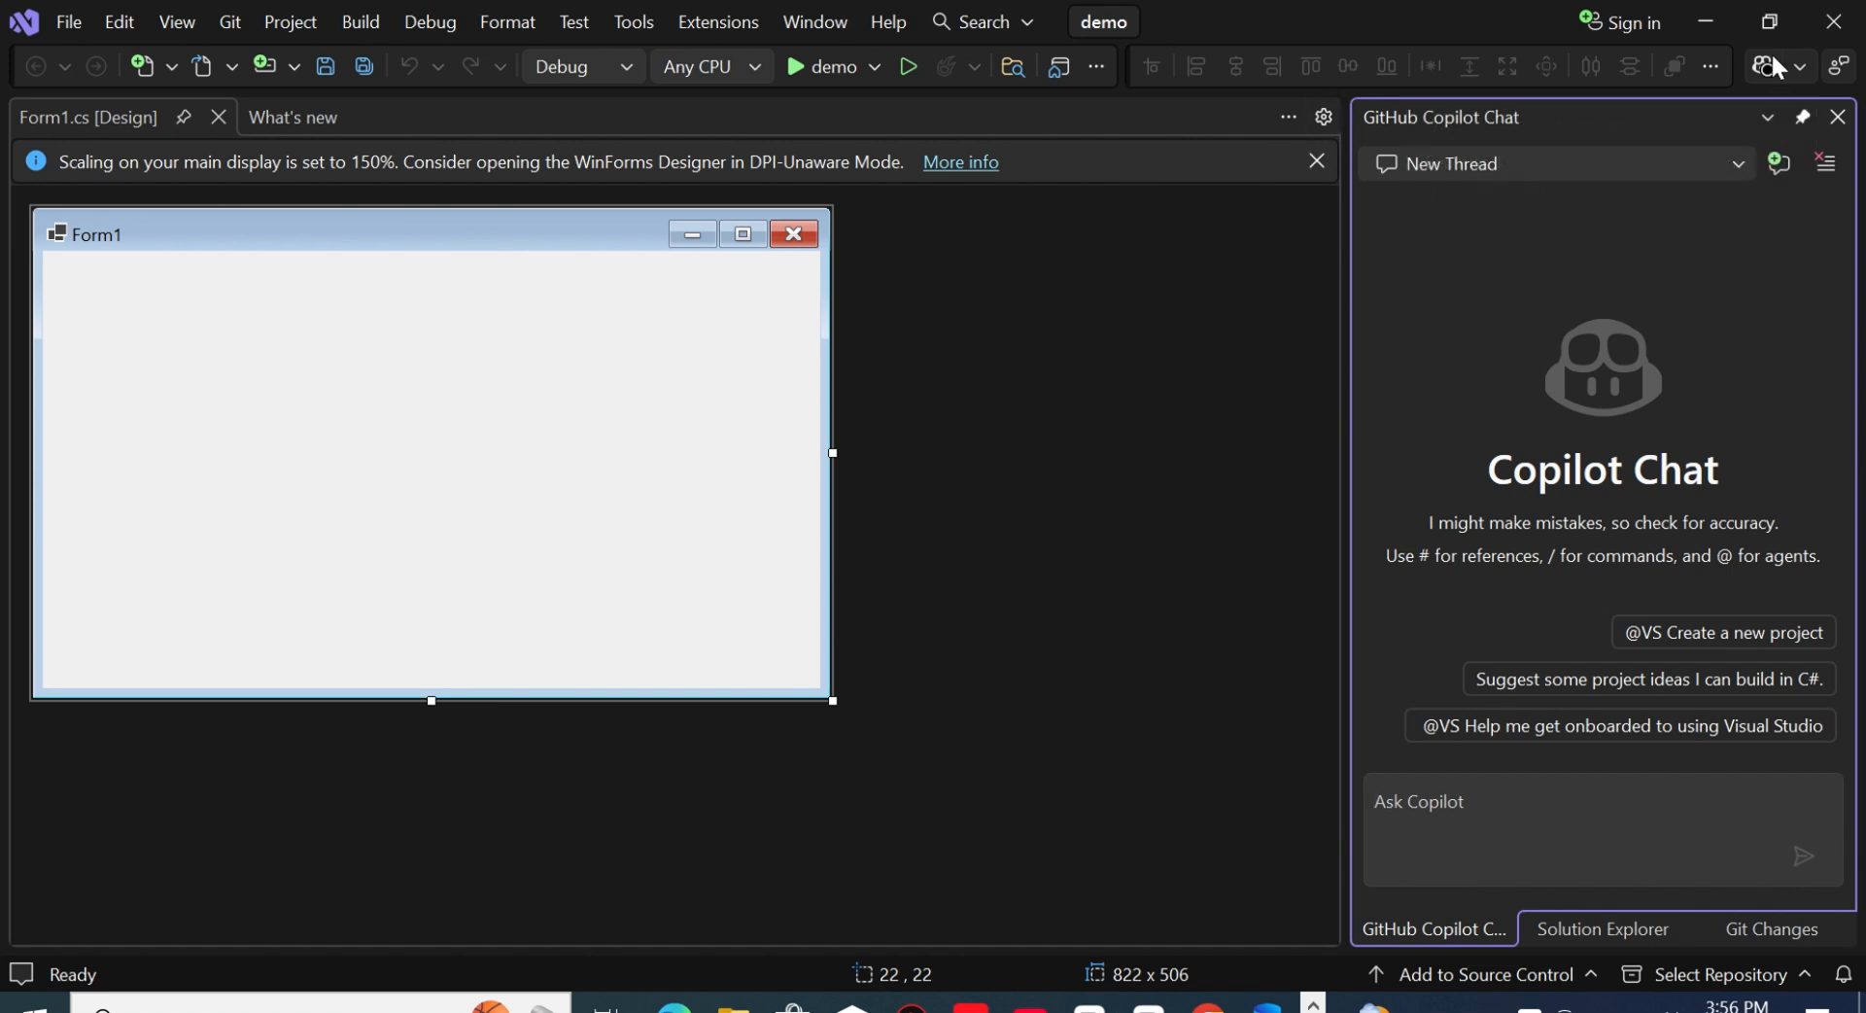
- Close Visual Studio and launch SQL Server Management Studio 22
{"action": "left_click", "coordinate": [1834, 20]}
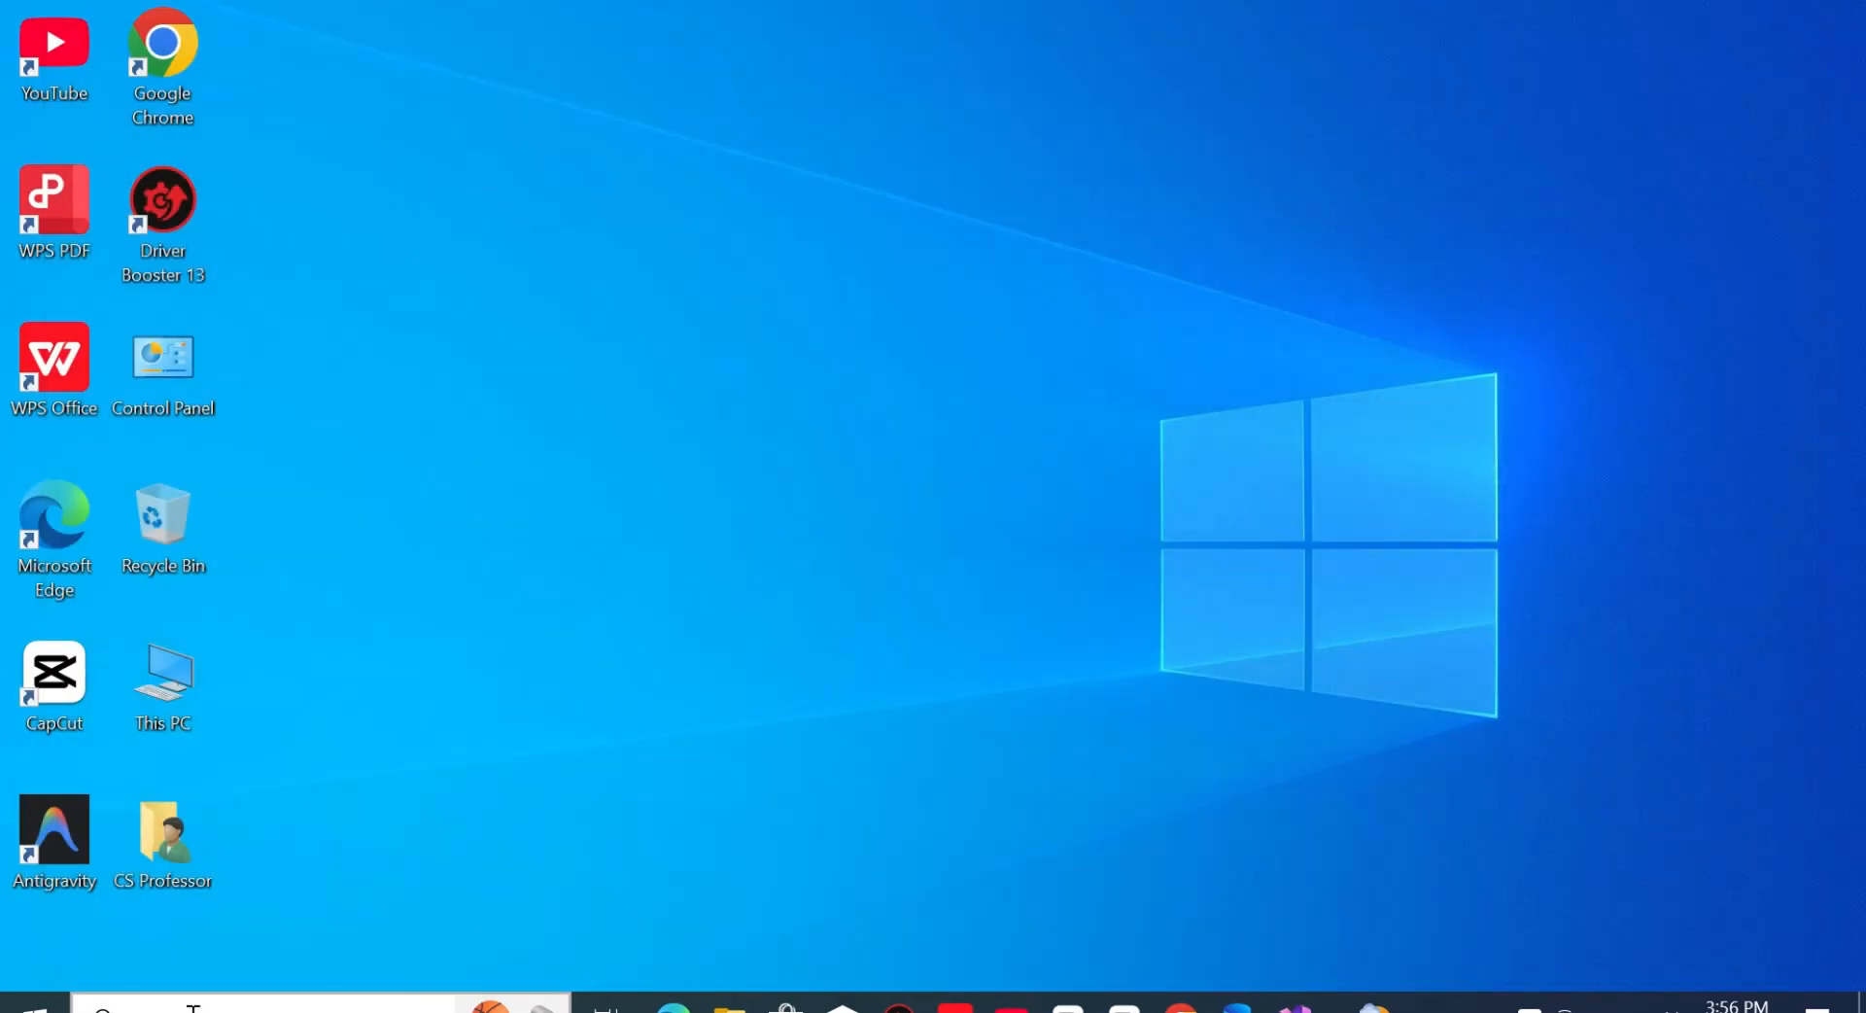
{"action": "left_click", "coordinate": [194, 1007]}
{"action": "left_click", "coordinate": [34, 1008]}
{"action": "type", "text": "ssm"}
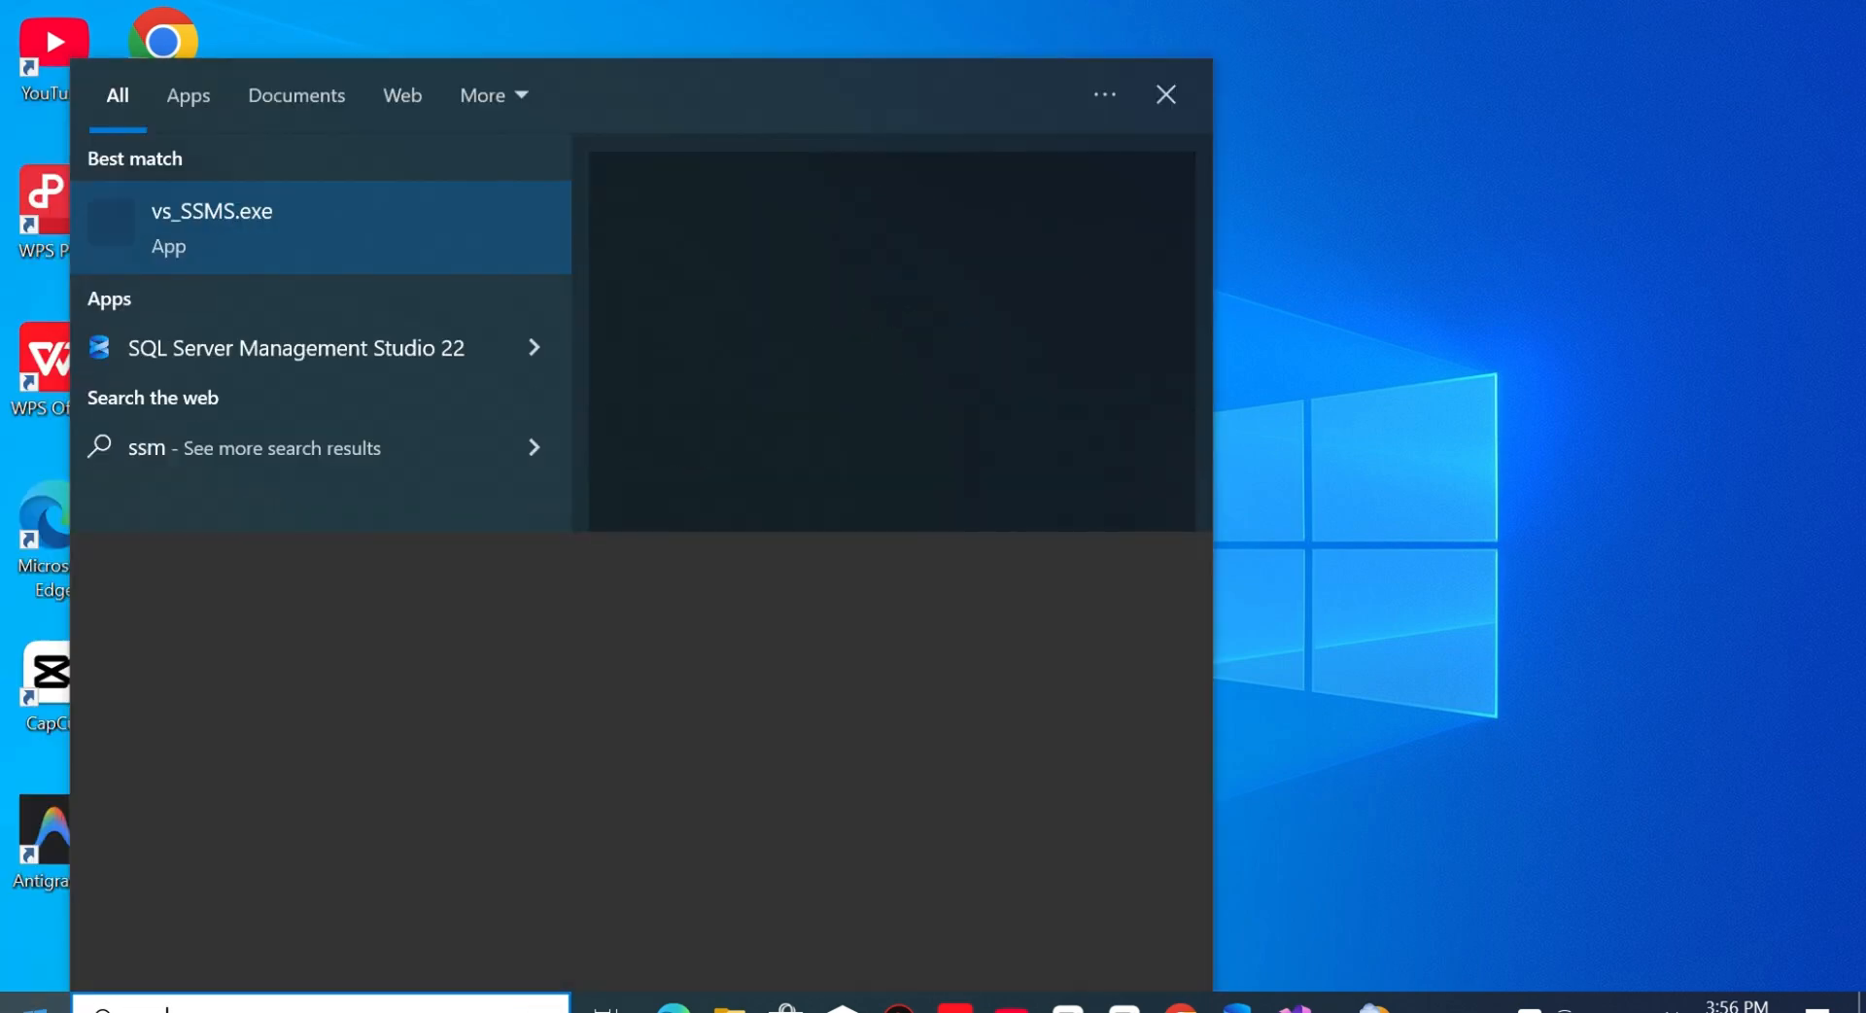
{"action": "left_click", "coordinate": [349, 316]}
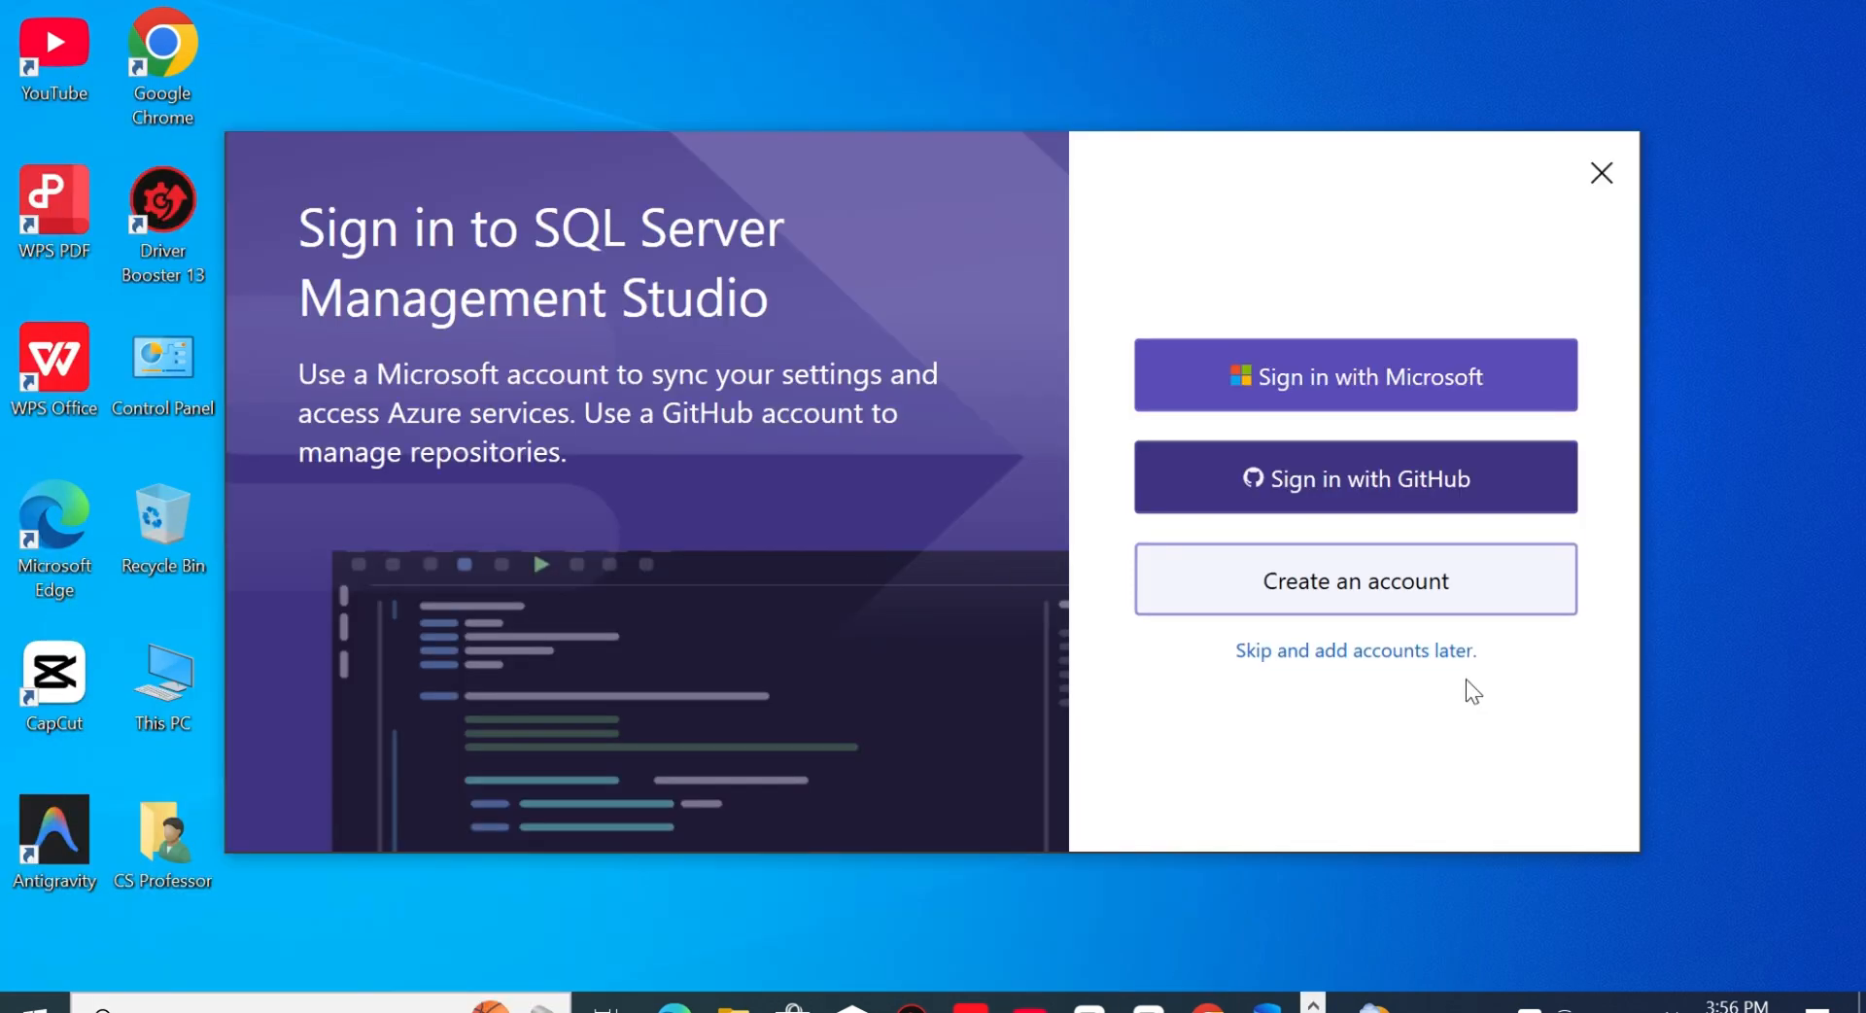
{"action": "left_click", "coordinate": [1425, 651]}
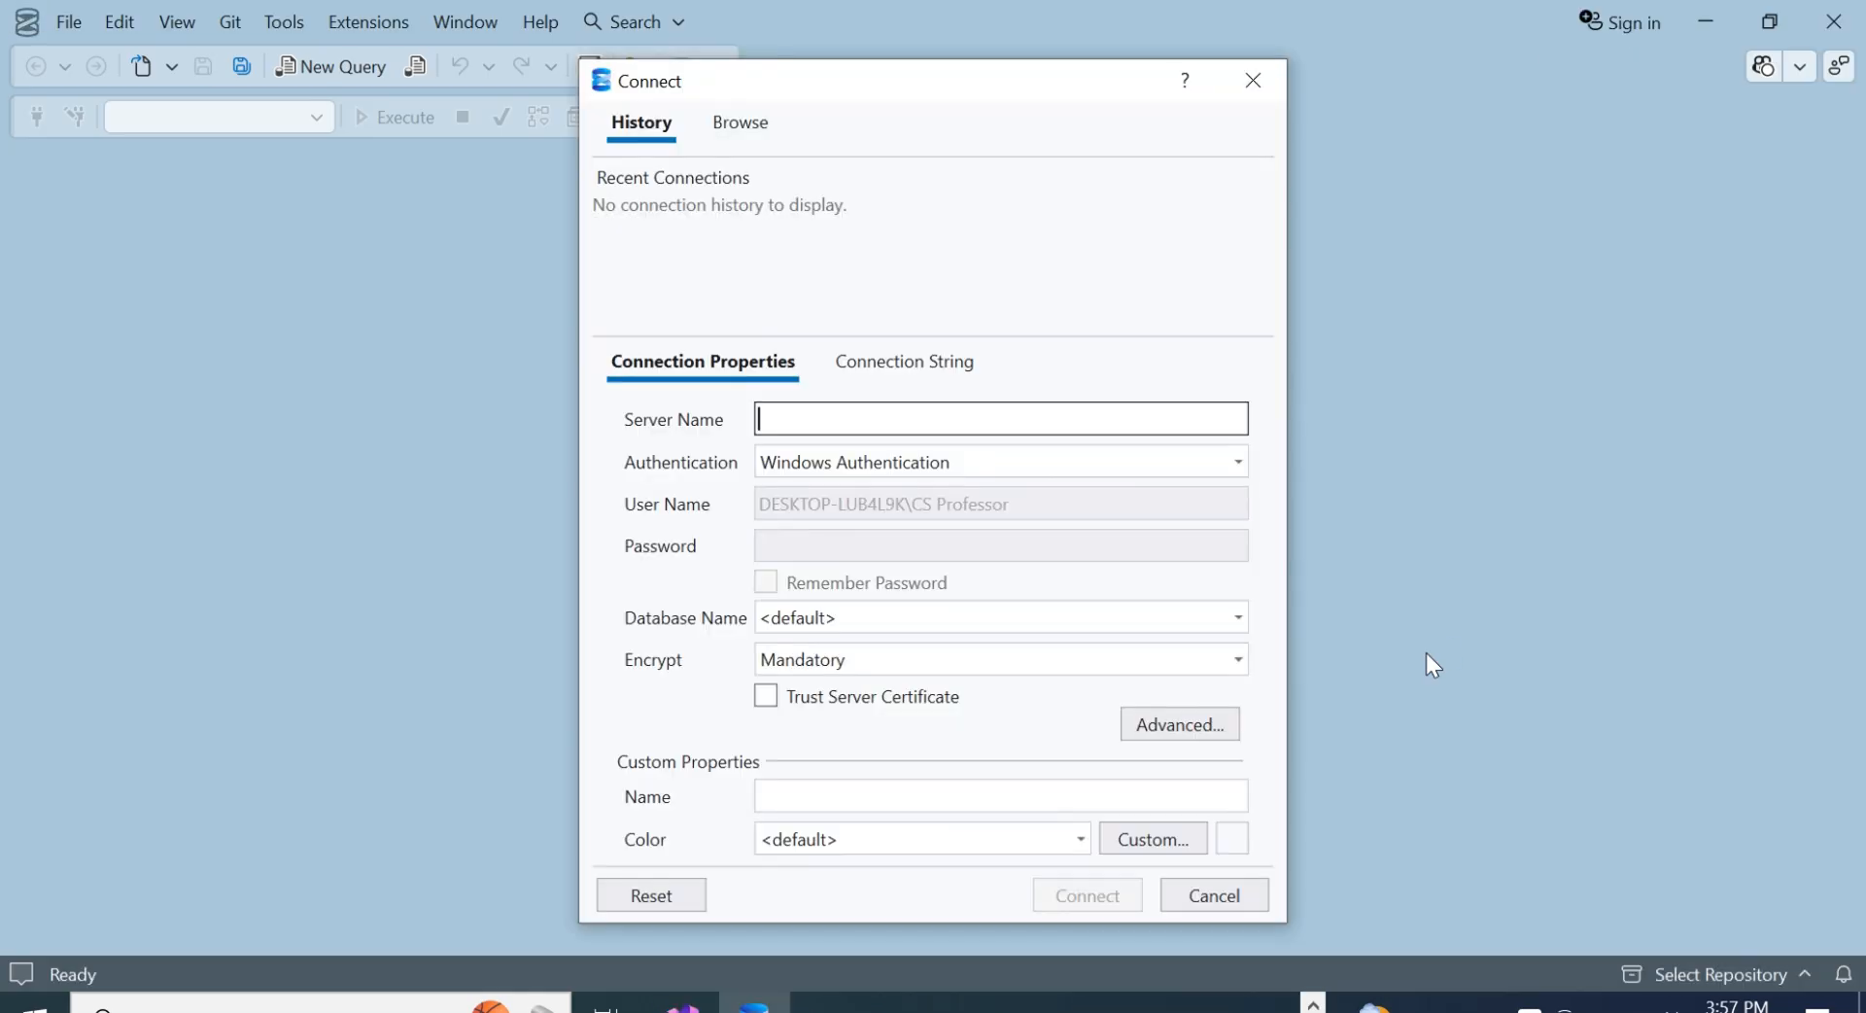
- Look up the computer's system name in the System Information app
{"action": "left_click", "coordinate": [320, 1007]}
{"action": "type", "text": "sys"}
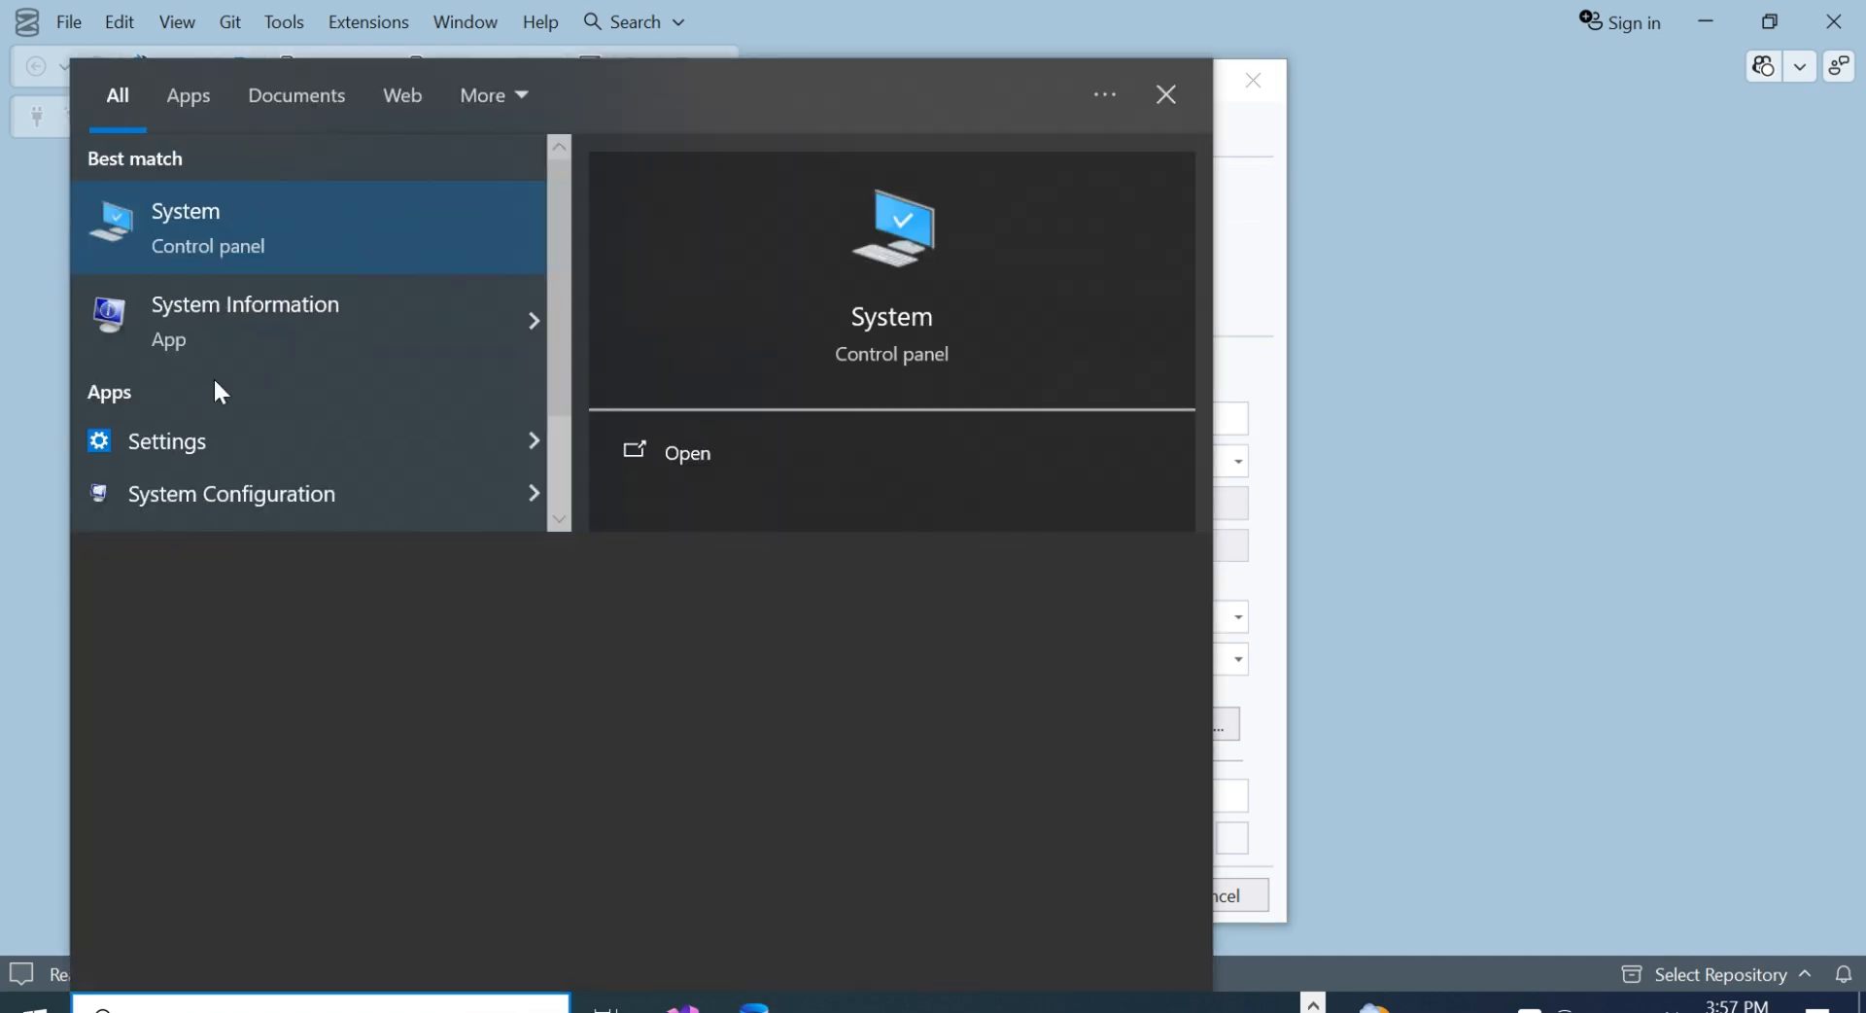
{"action": "left_click", "coordinate": [228, 354]}
{"action": "left_click", "coordinate": [983, 309]}
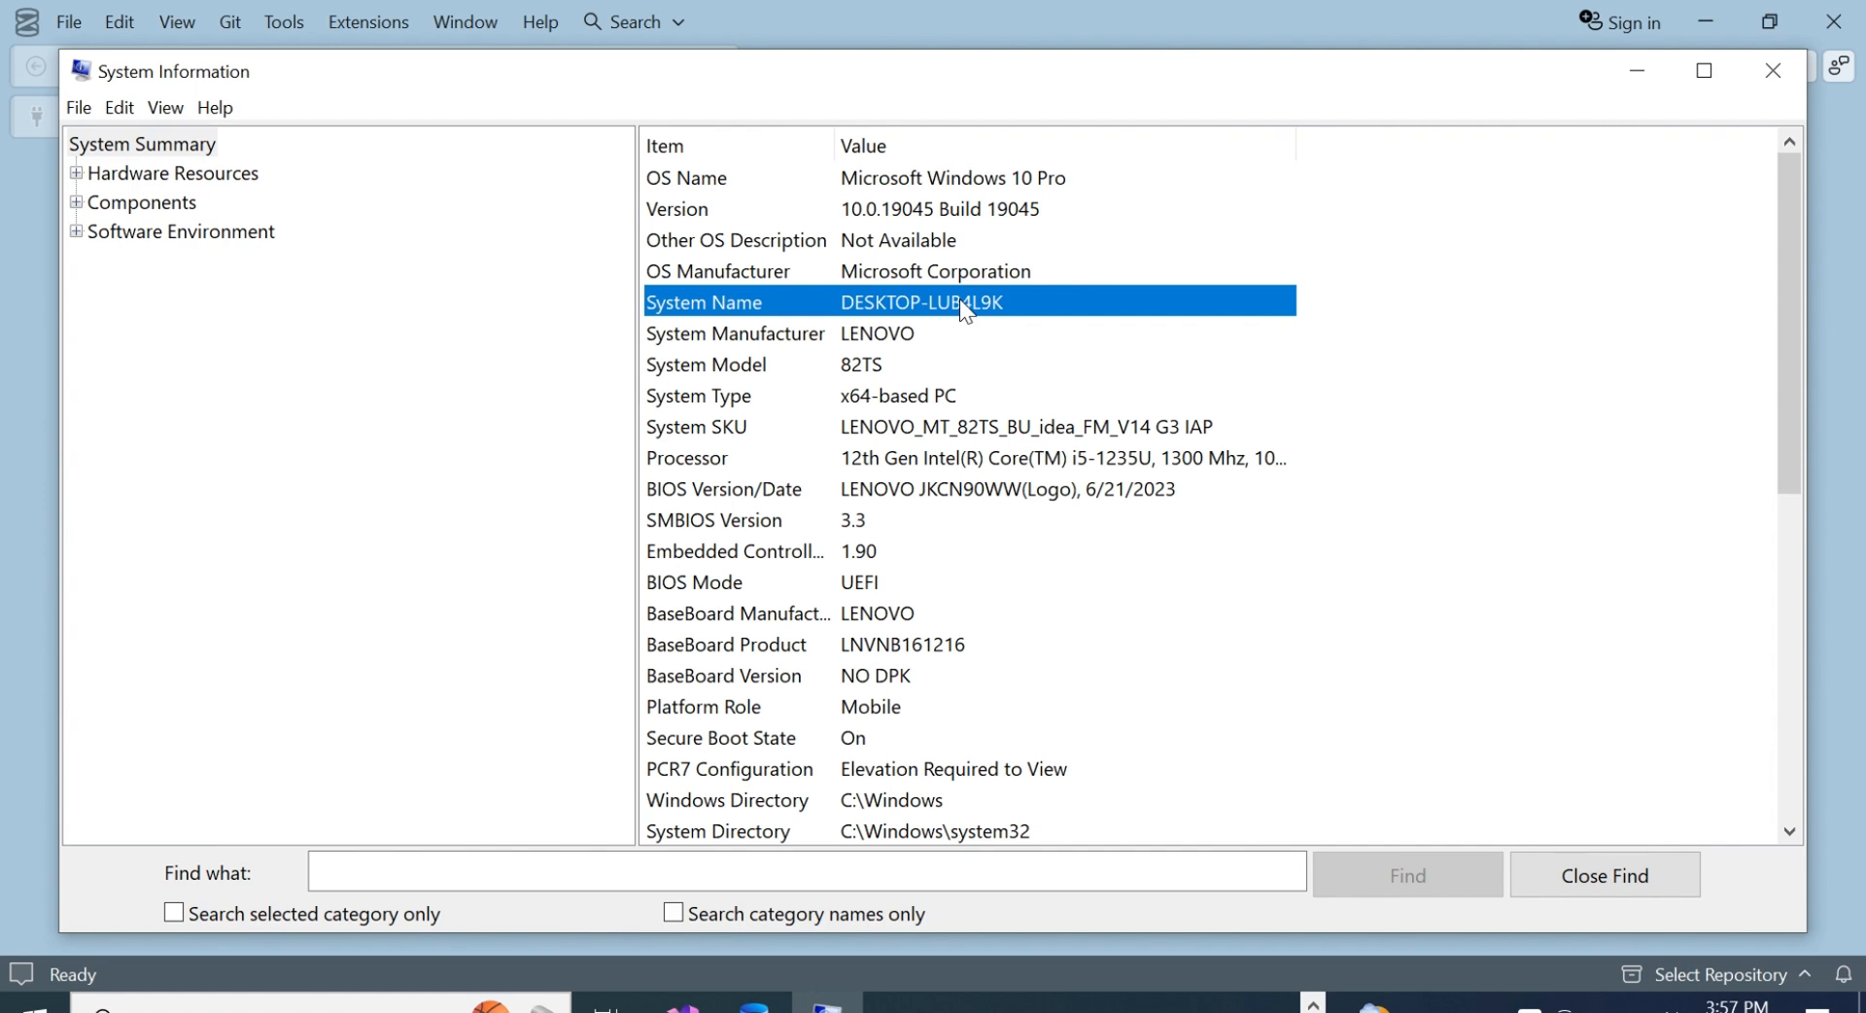
{"action": "left_click", "coordinate": [1774, 71]}
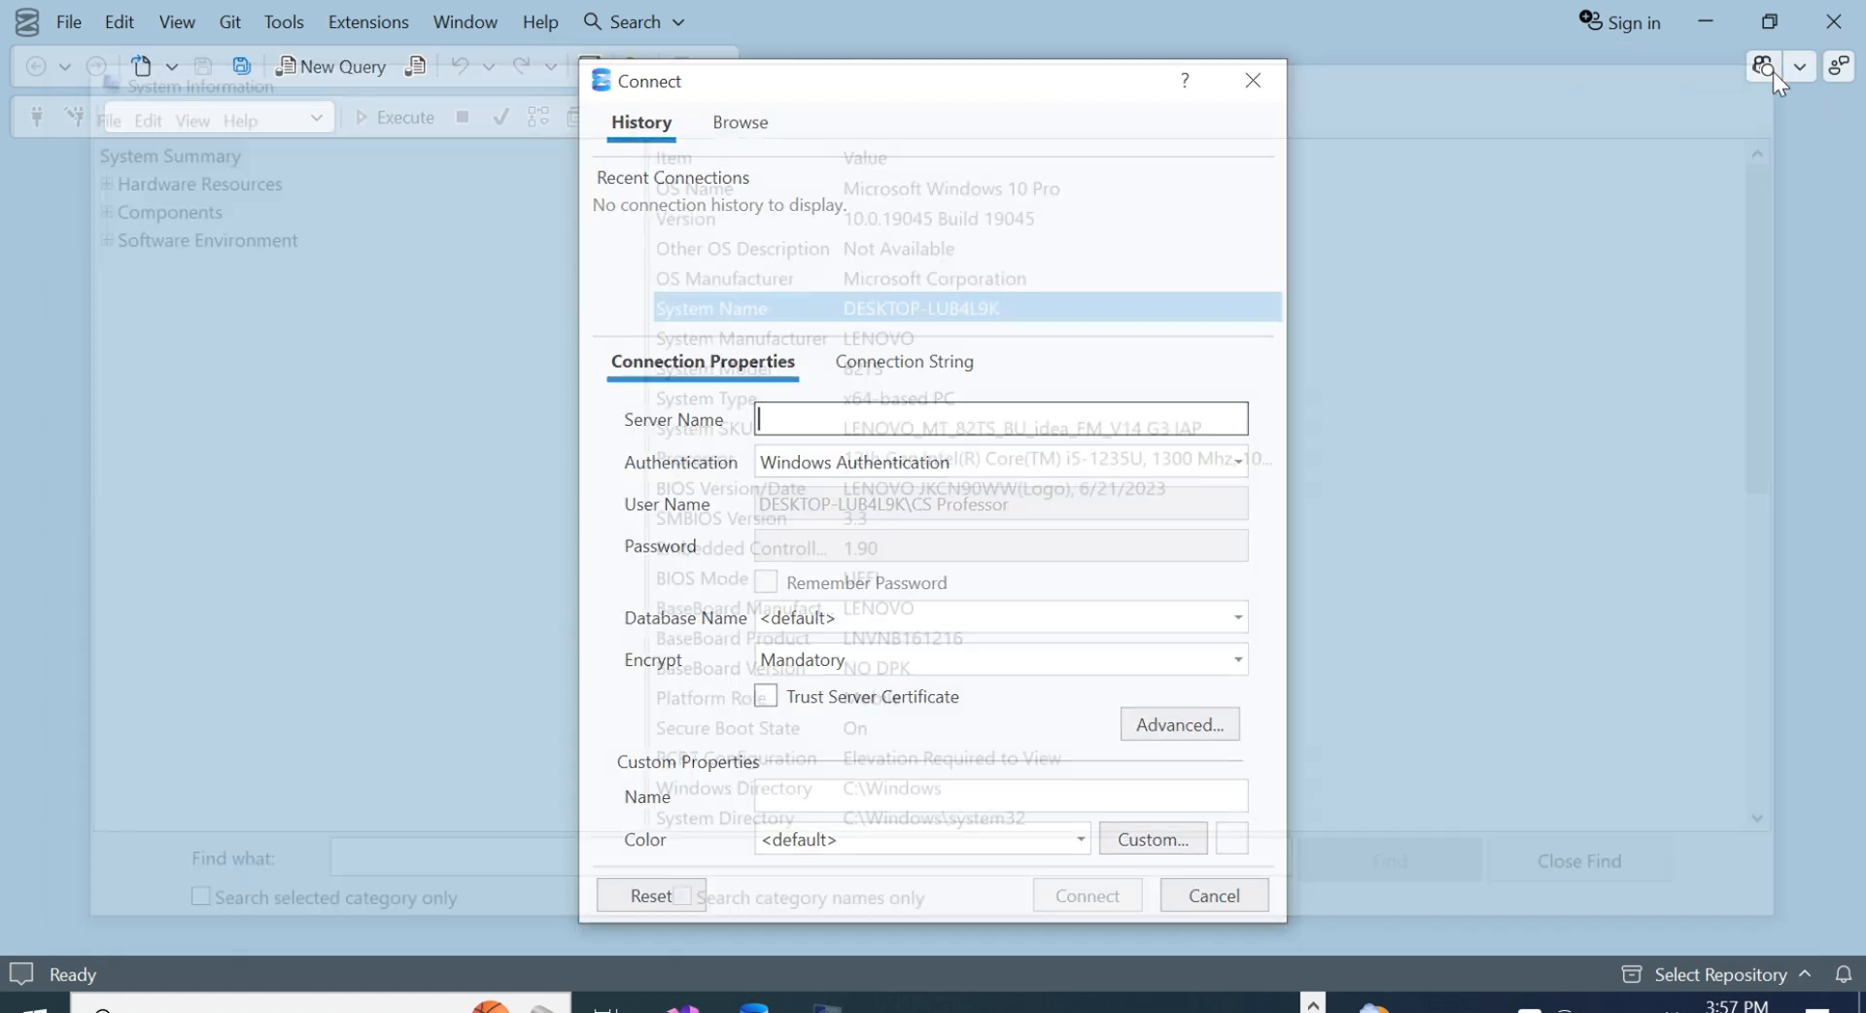
{"action": "left_click", "coordinate": [320, 1005]}
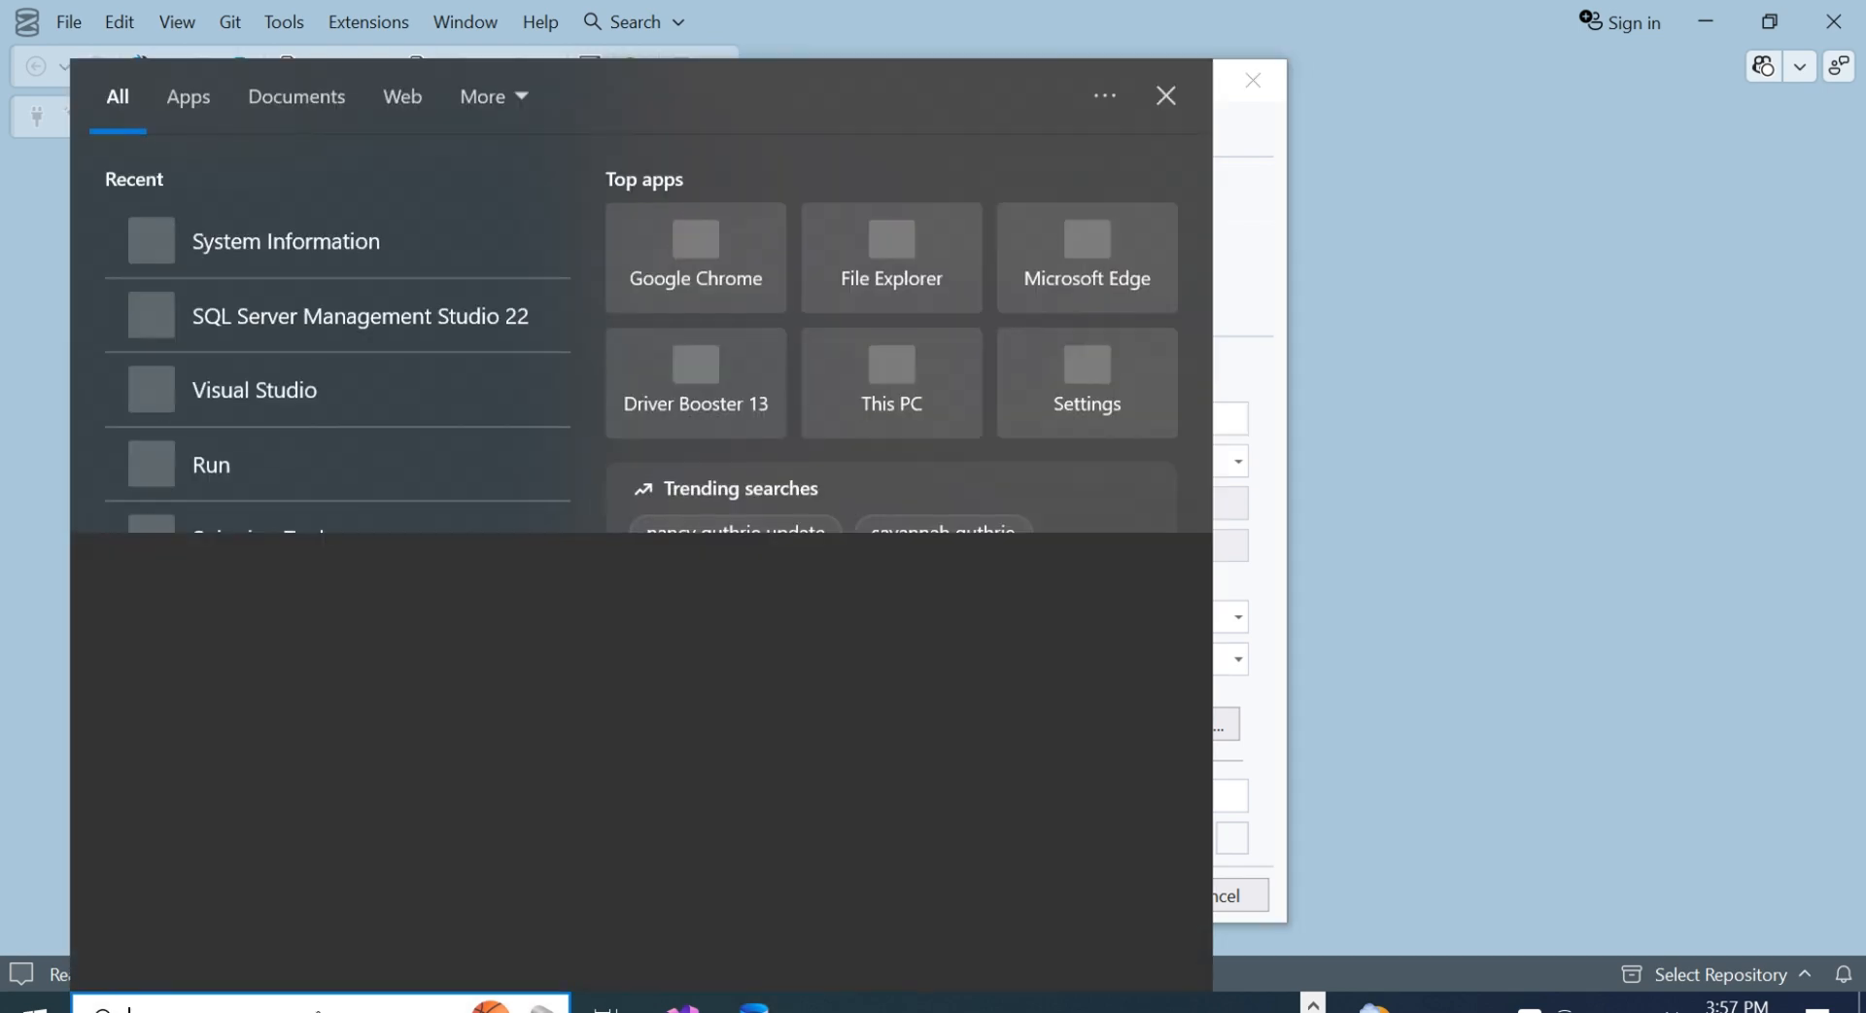
{"action": "left_click", "coordinate": [345, 245]}
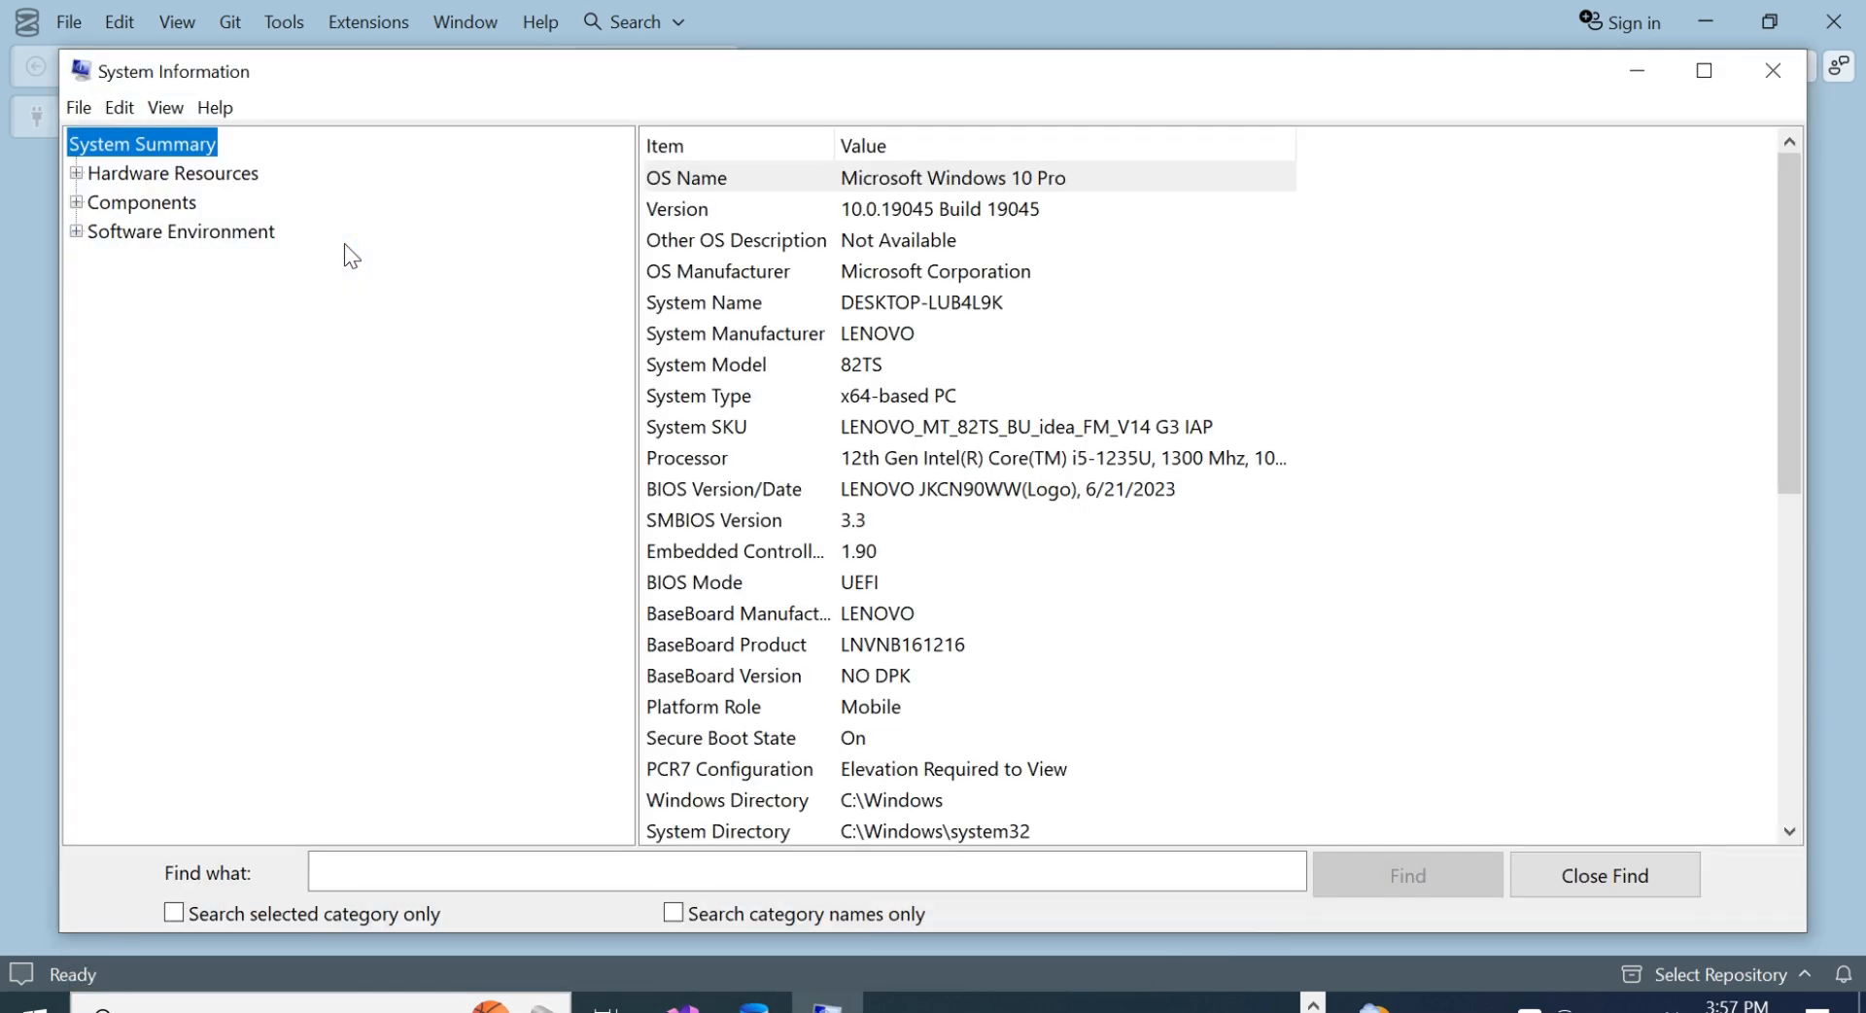
{"action": "left_click", "coordinate": [913, 309]}
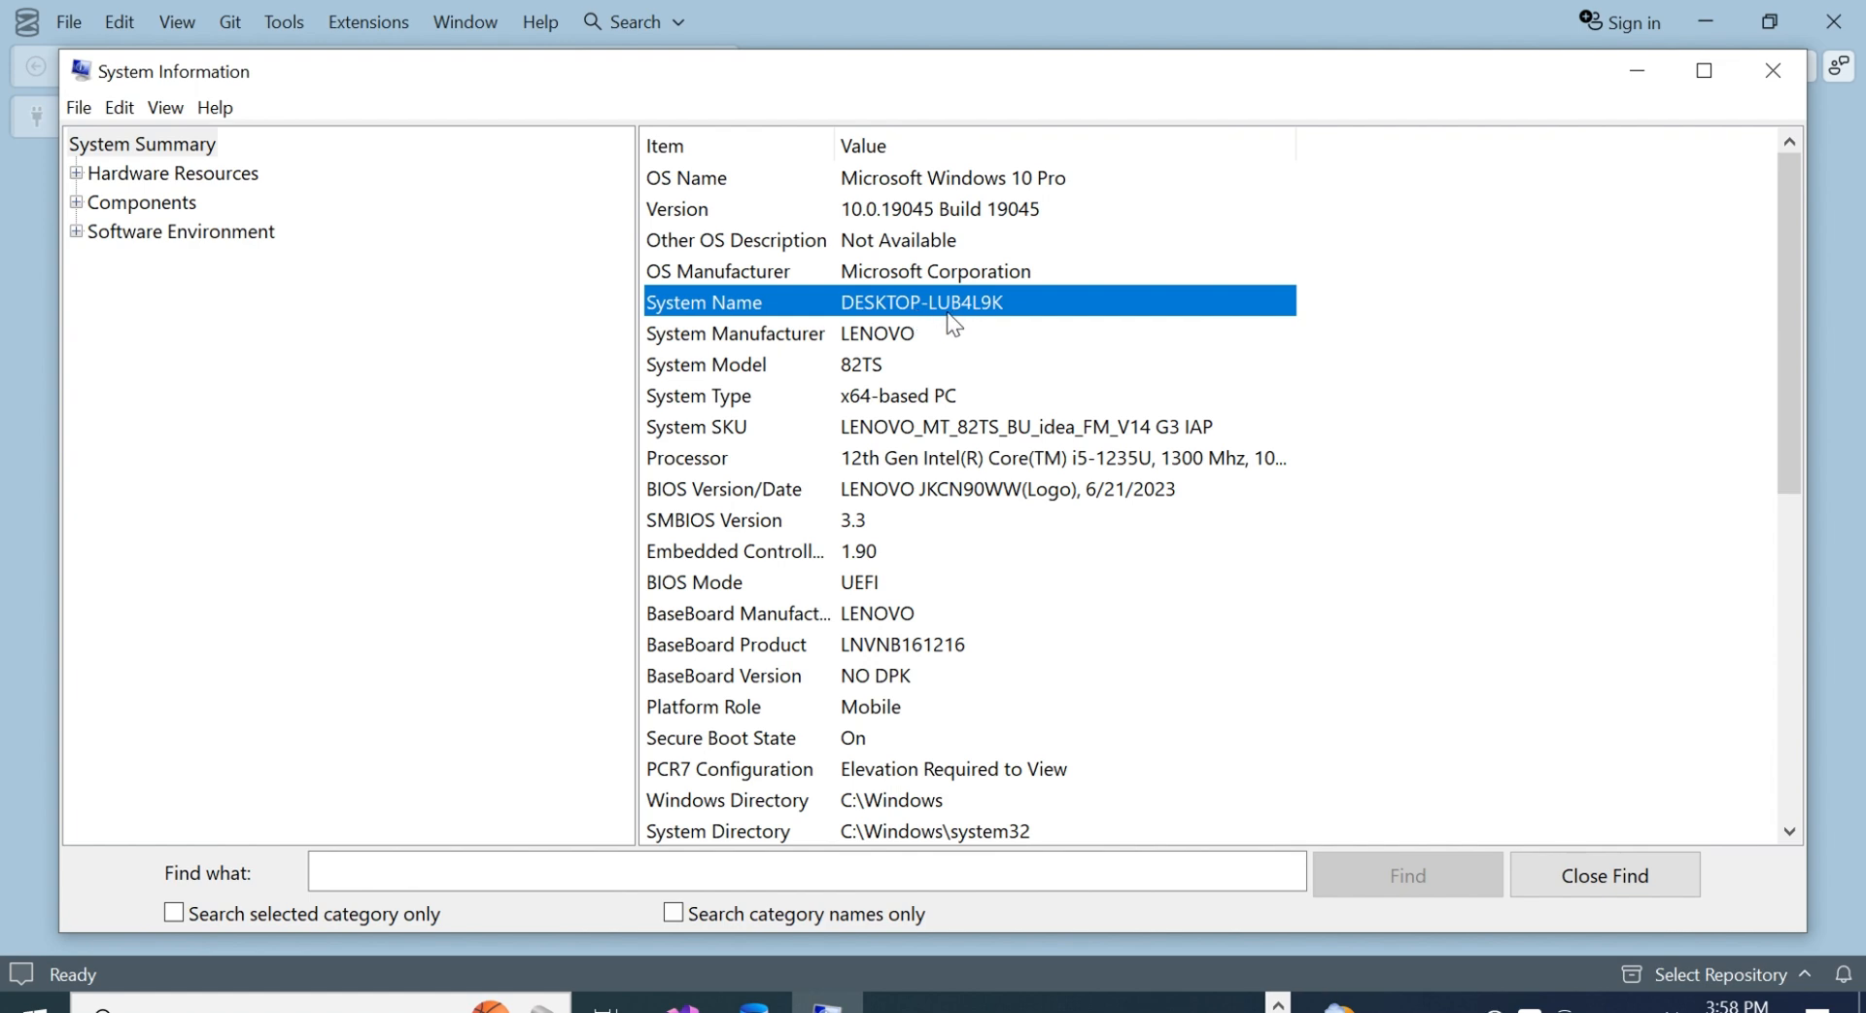
{"action": "left_click", "coordinate": [1020, 344]}
{"action": "left_click", "coordinate": [1012, 301]}
- In SQL Server Management Studio, connect to the server DESKTOP-LUB4L9K\SQLEXPRESS with Windows Authentication and Trust Server Certificate enabled
{"action": "left_click", "coordinate": [754, 1006]}
{"action": "key", "text": "Caps_Lock"}
{"action": "type", "text": "DESKTOP-LUB"}
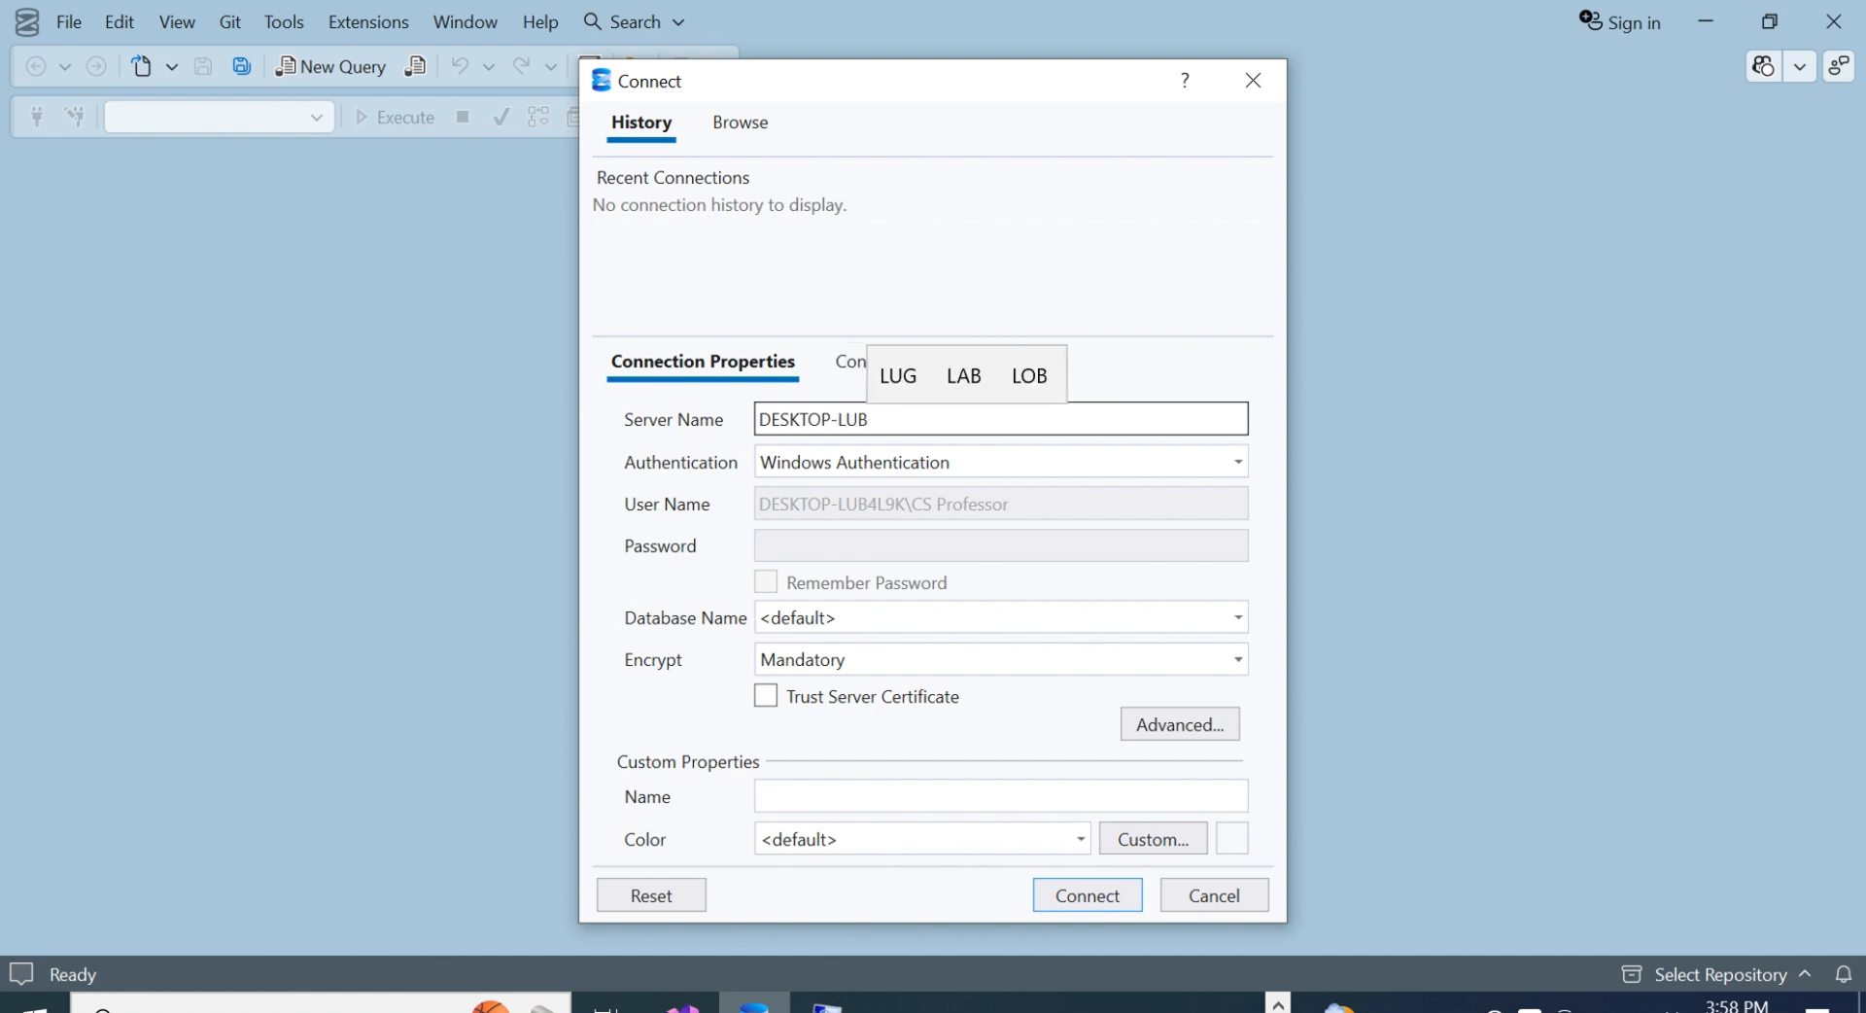
{"action": "type", "text": "4L9"}
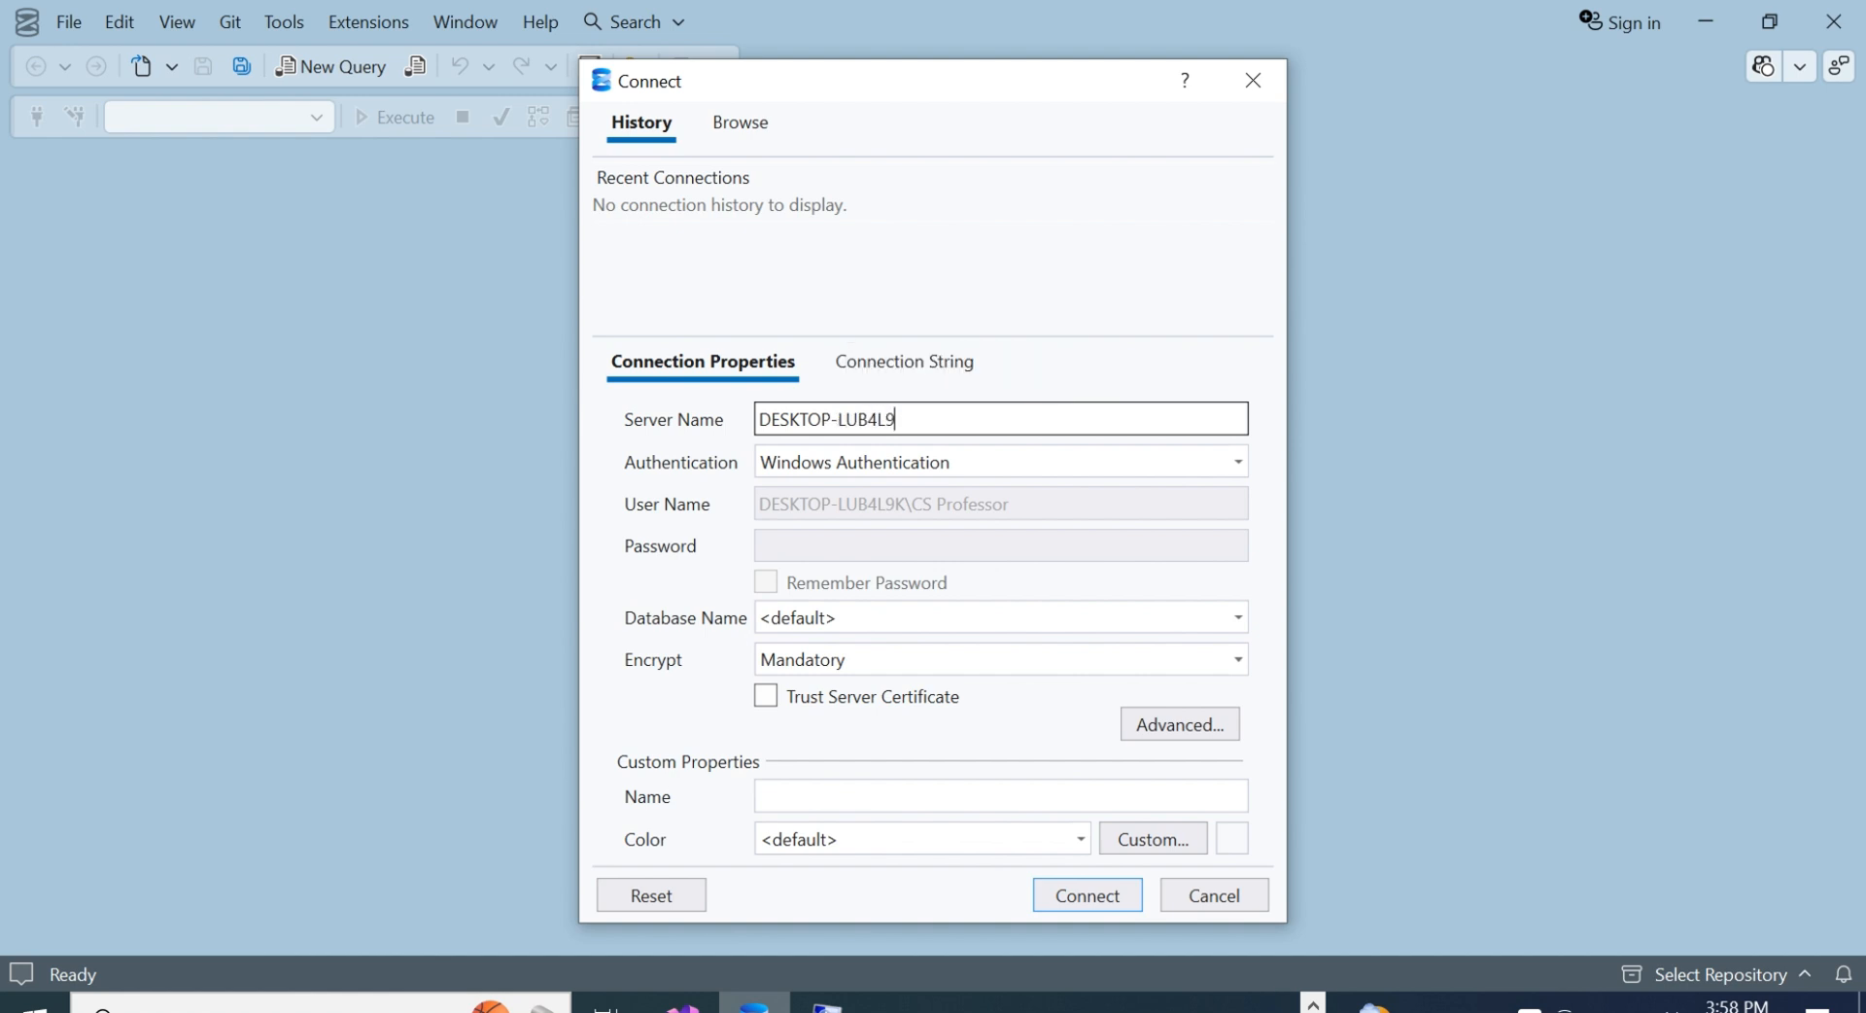
{"action": "type", "text": "K\\SQLEXPRESS"}
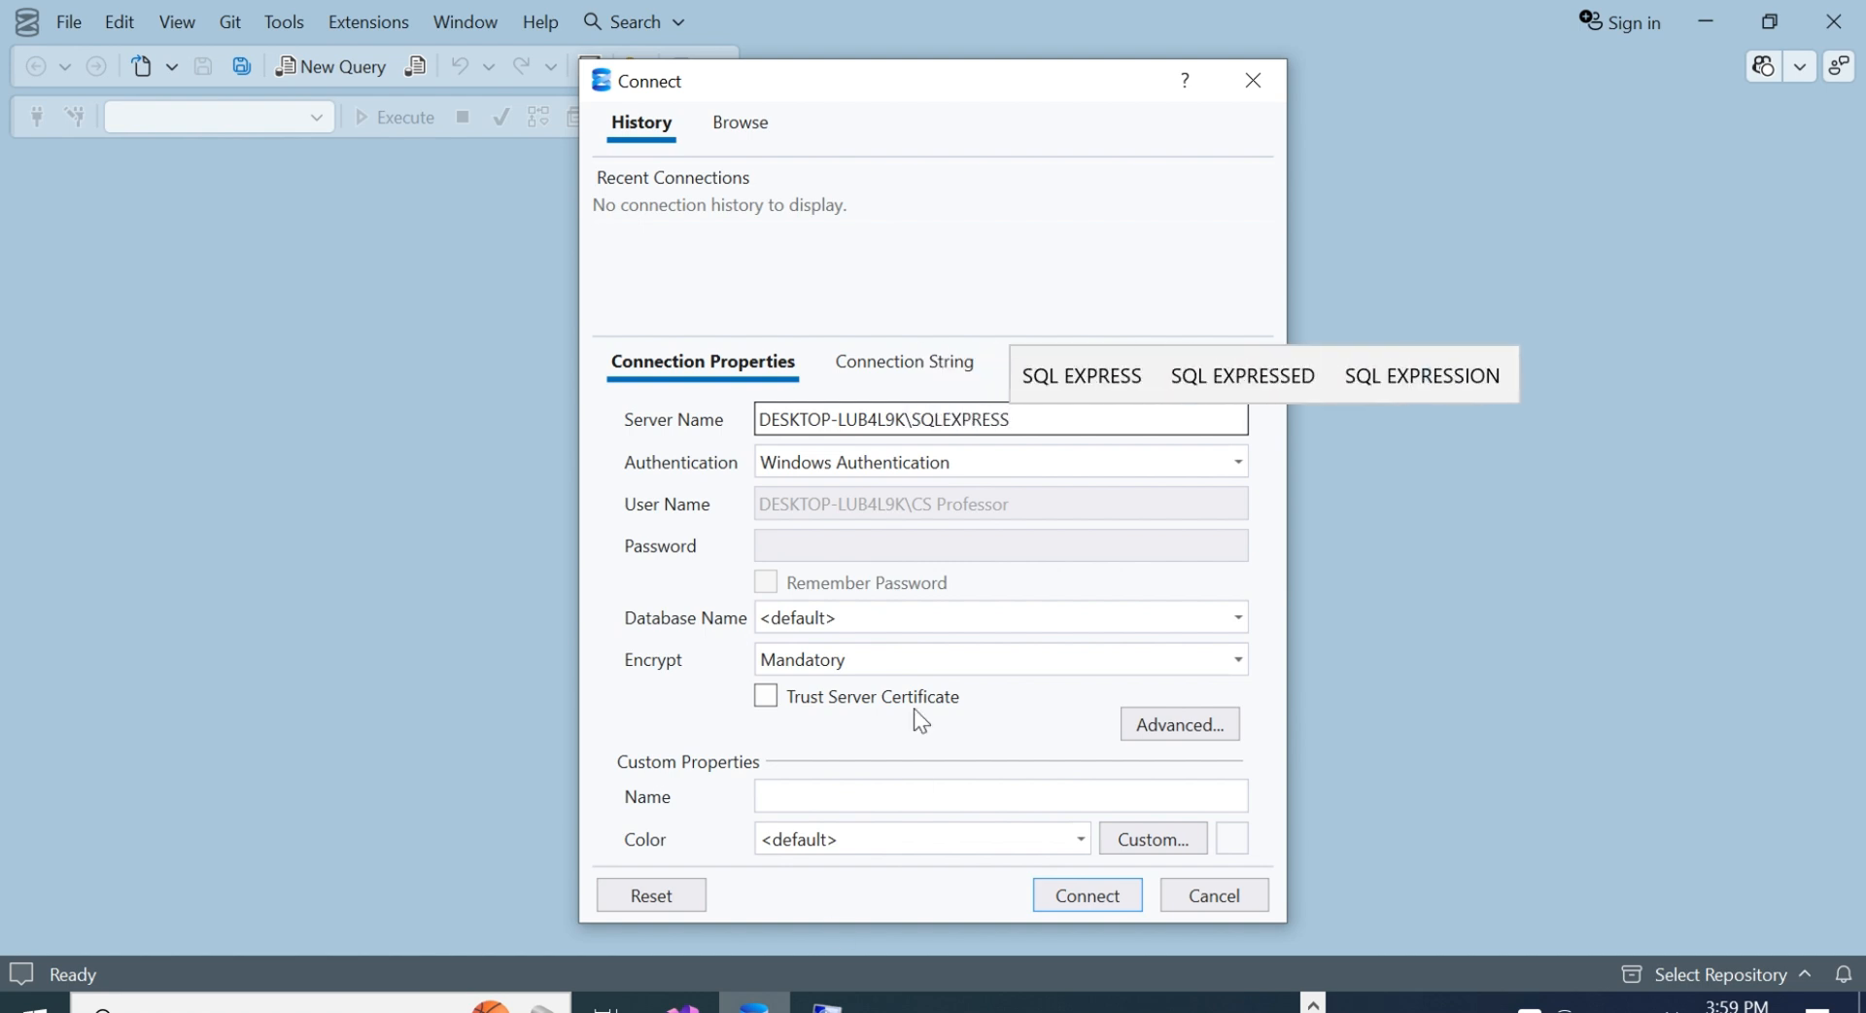
{"action": "left_click", "coordinate": [765, 696]}
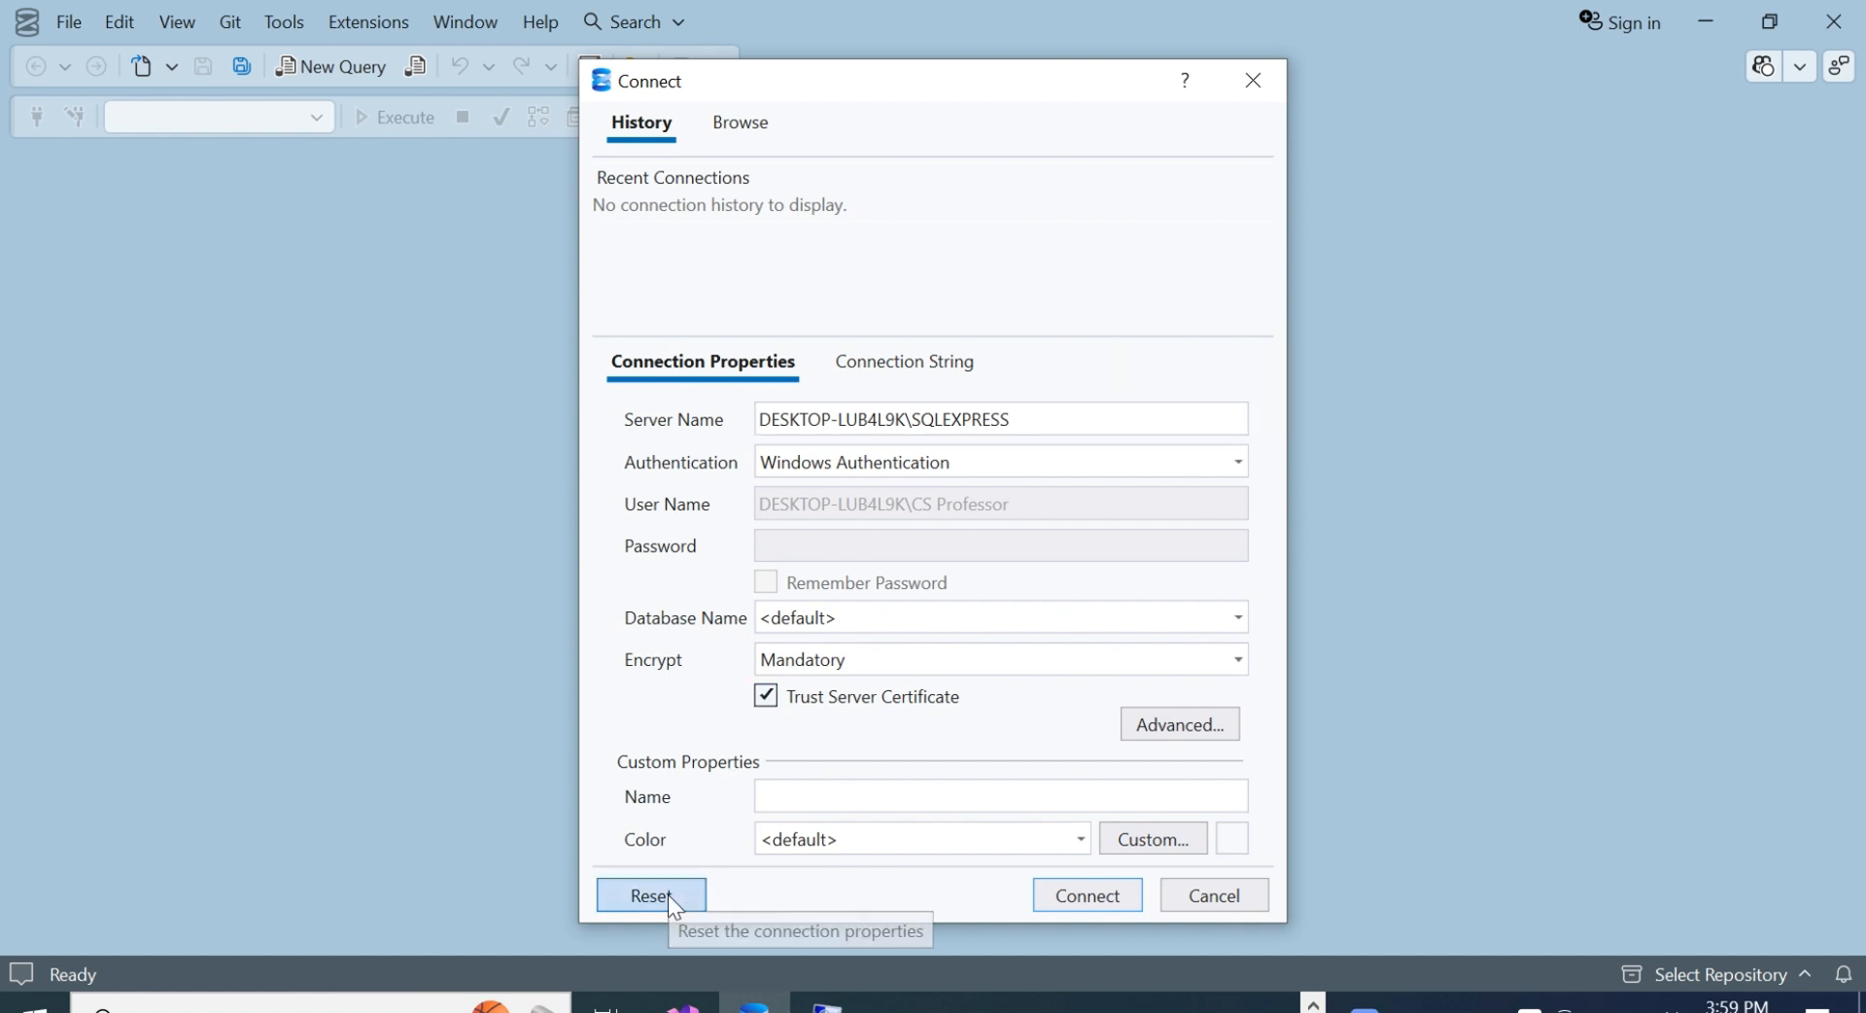
{"action": "left_click", "coordinate": [1086, 899]}
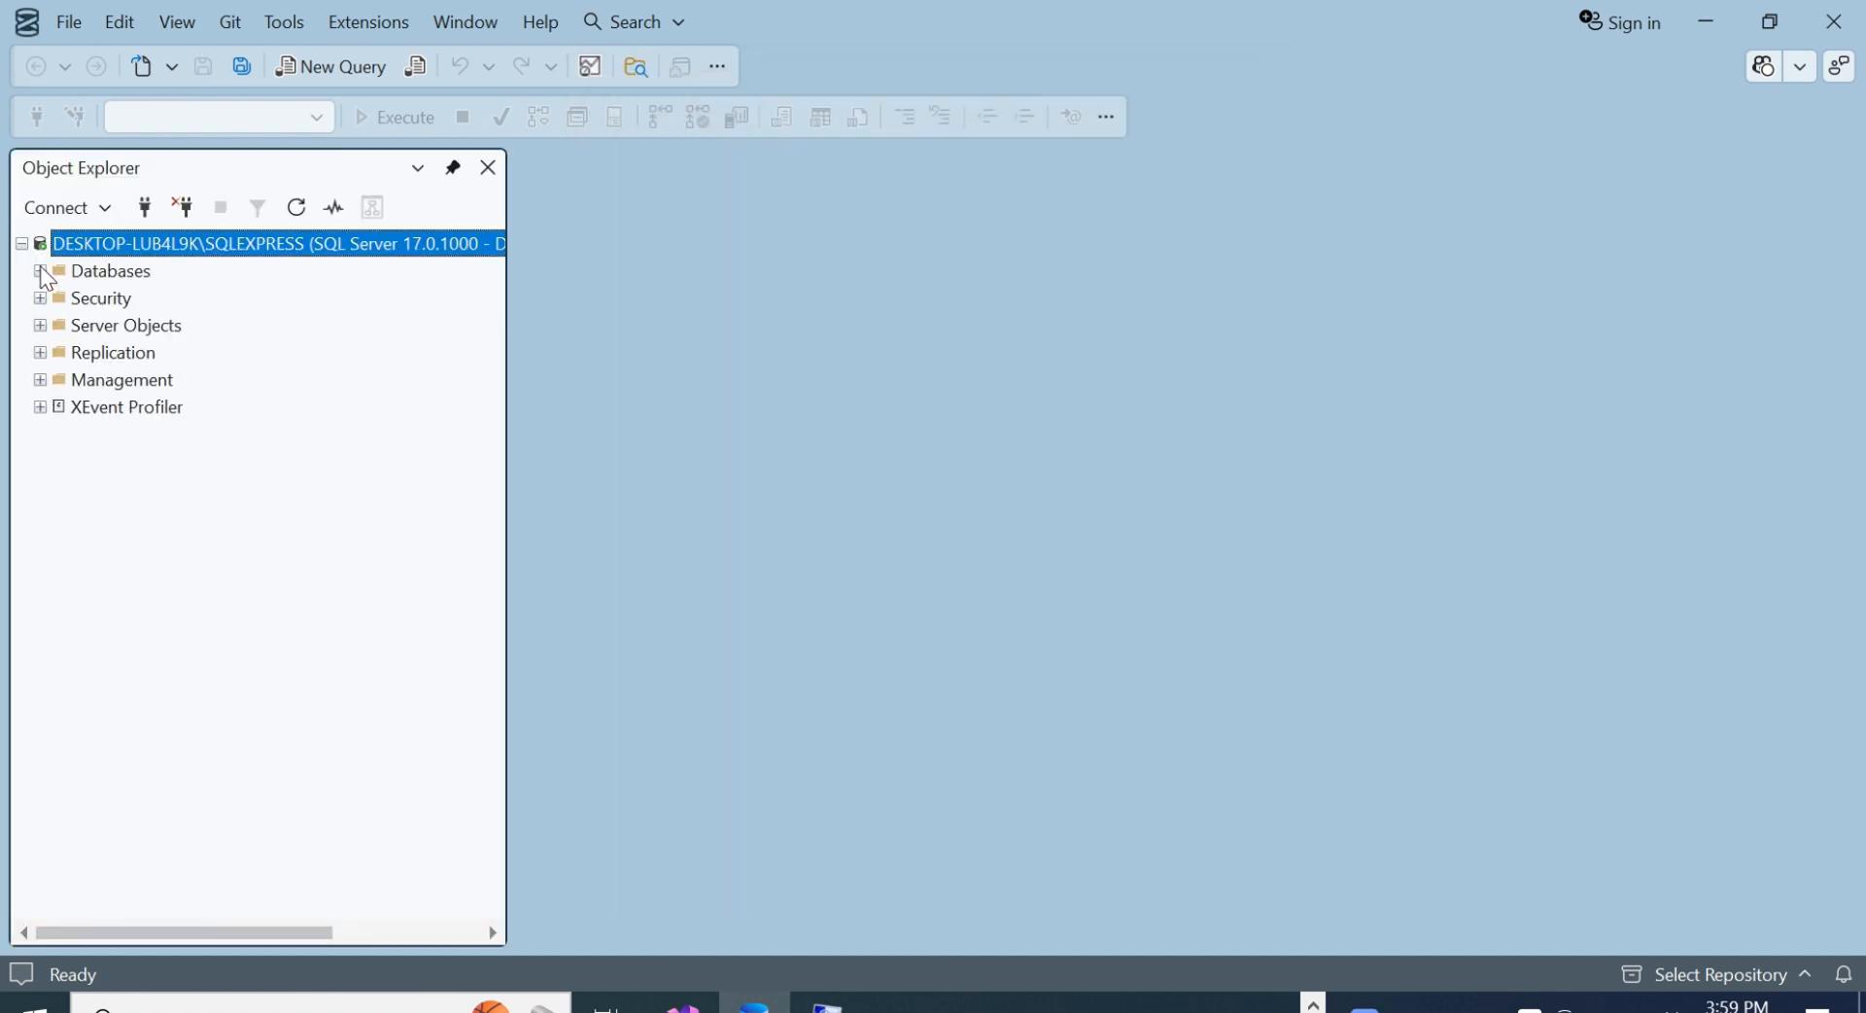
- Examine the server's Databases and System Databases folders in the Object Explorer
{"action": "left_click", "coordinate": [39, 271]}
{"action": "left_click", "coordinate": [57, 298]}
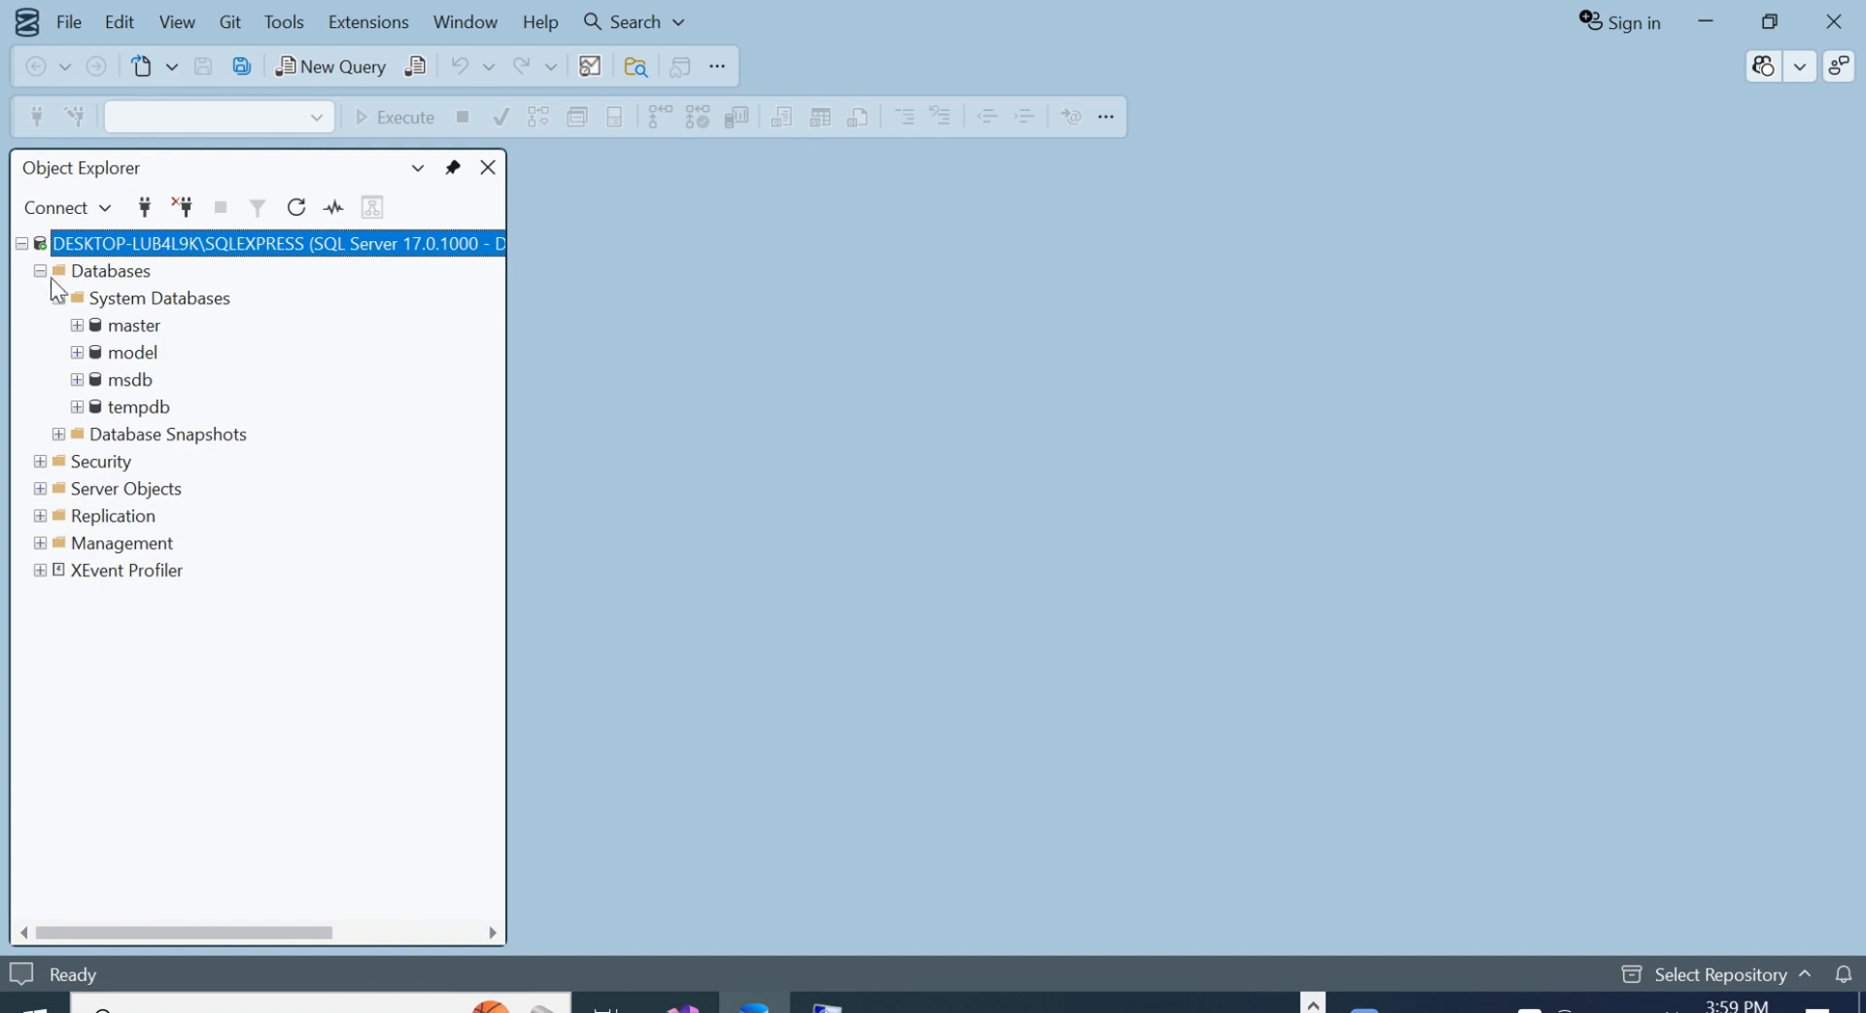
{"action": "left_click", "coordinate": [41, 271]}
{"action": "left_click", "coordinate": [41, 271]}
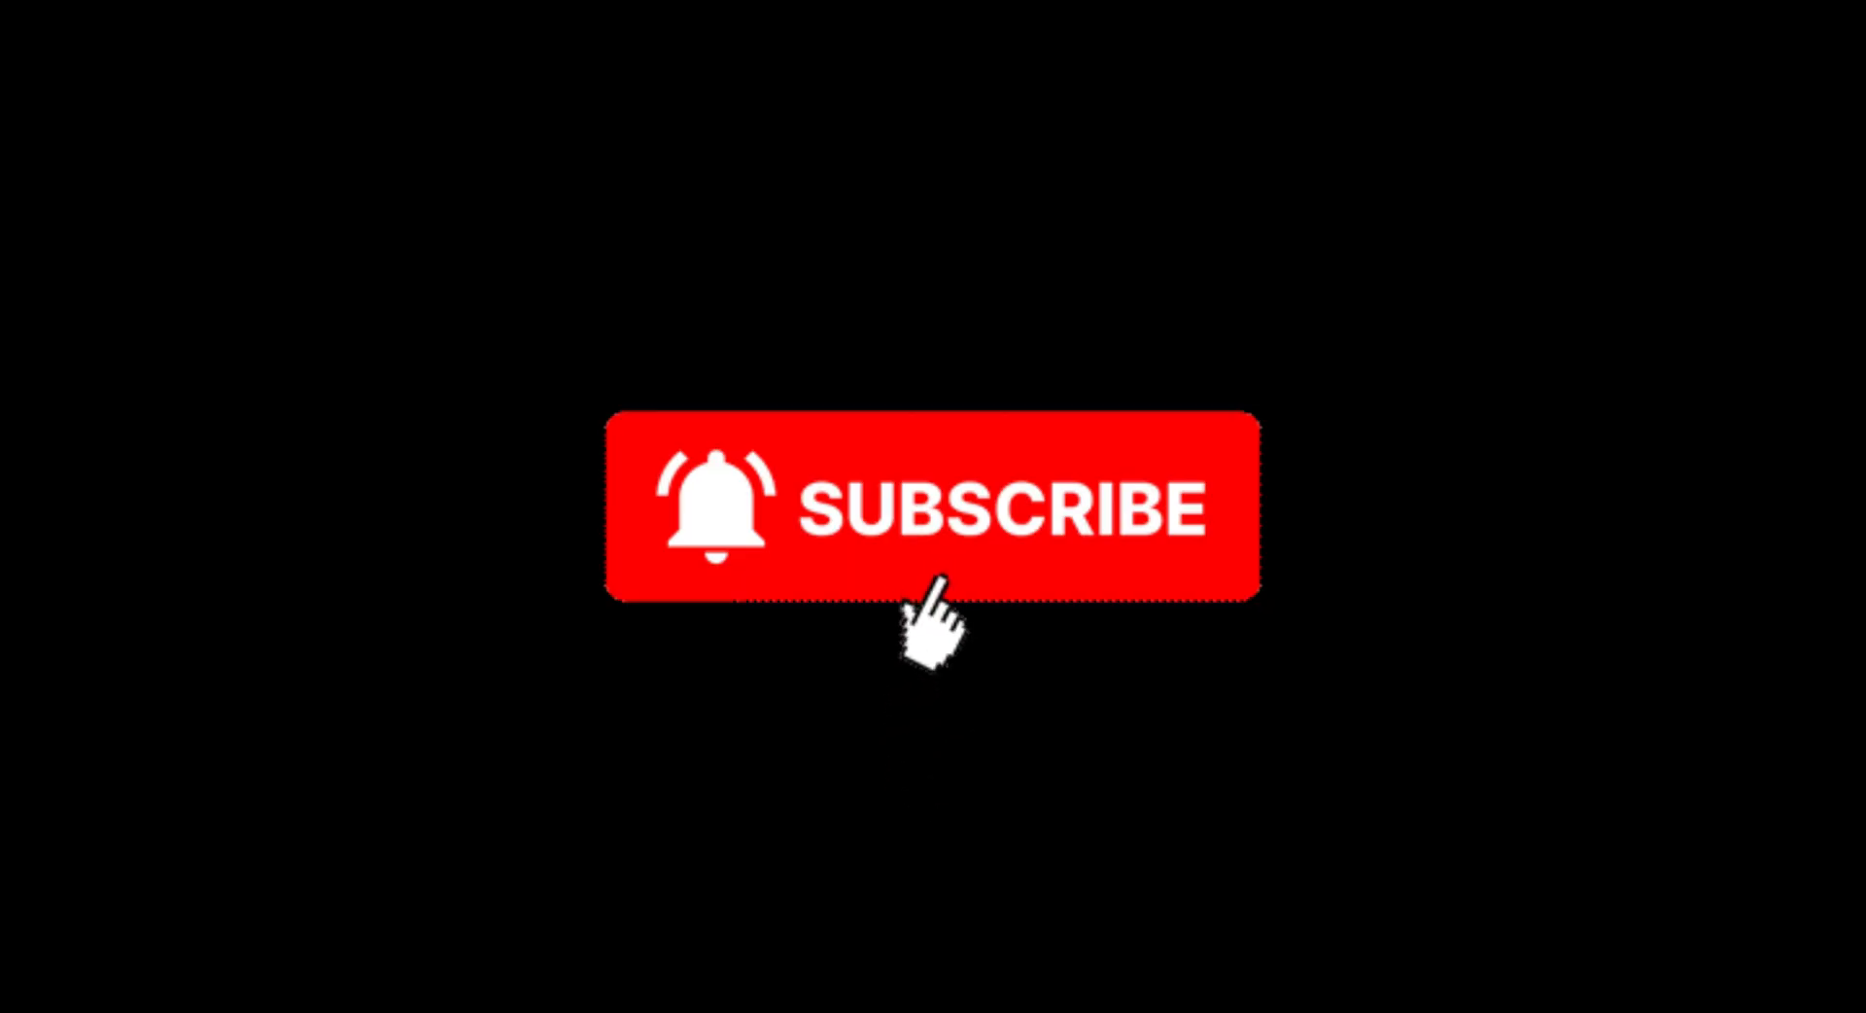